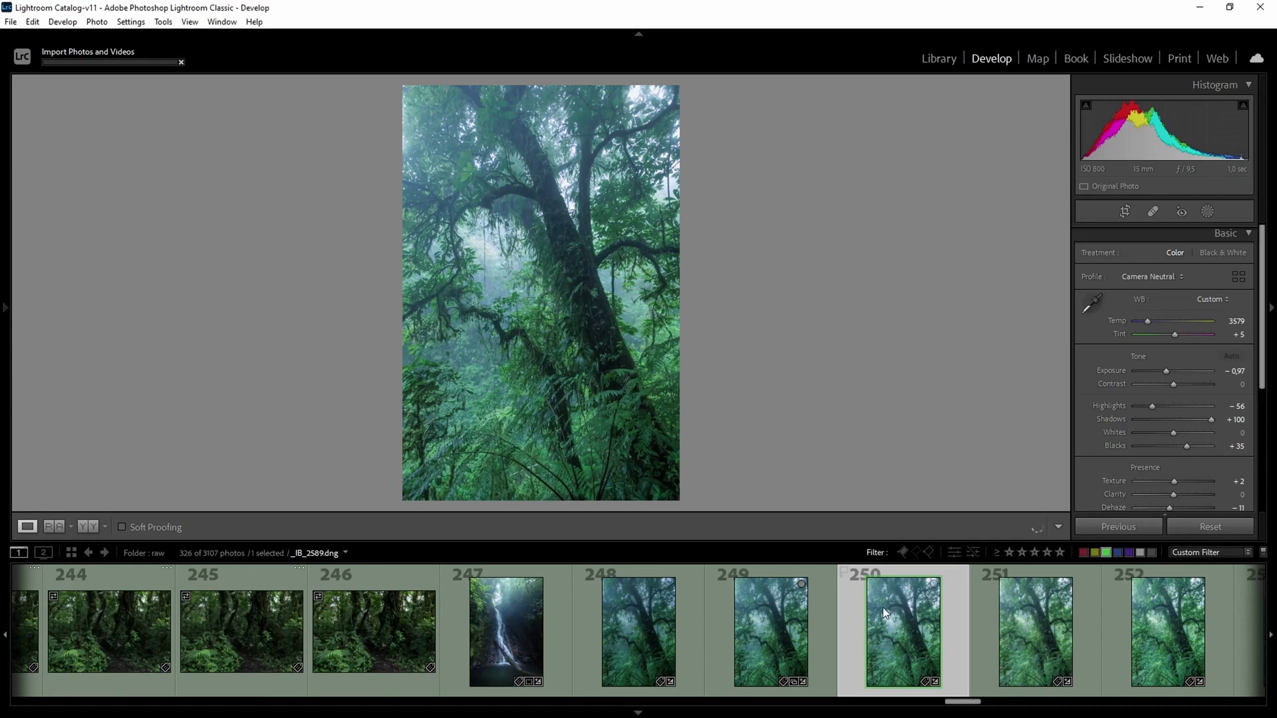
Reset the exposure of photo _IB_2589.dng and lower it to −0.88
{"action": "double_click", "coordinate": [1166, 371]}
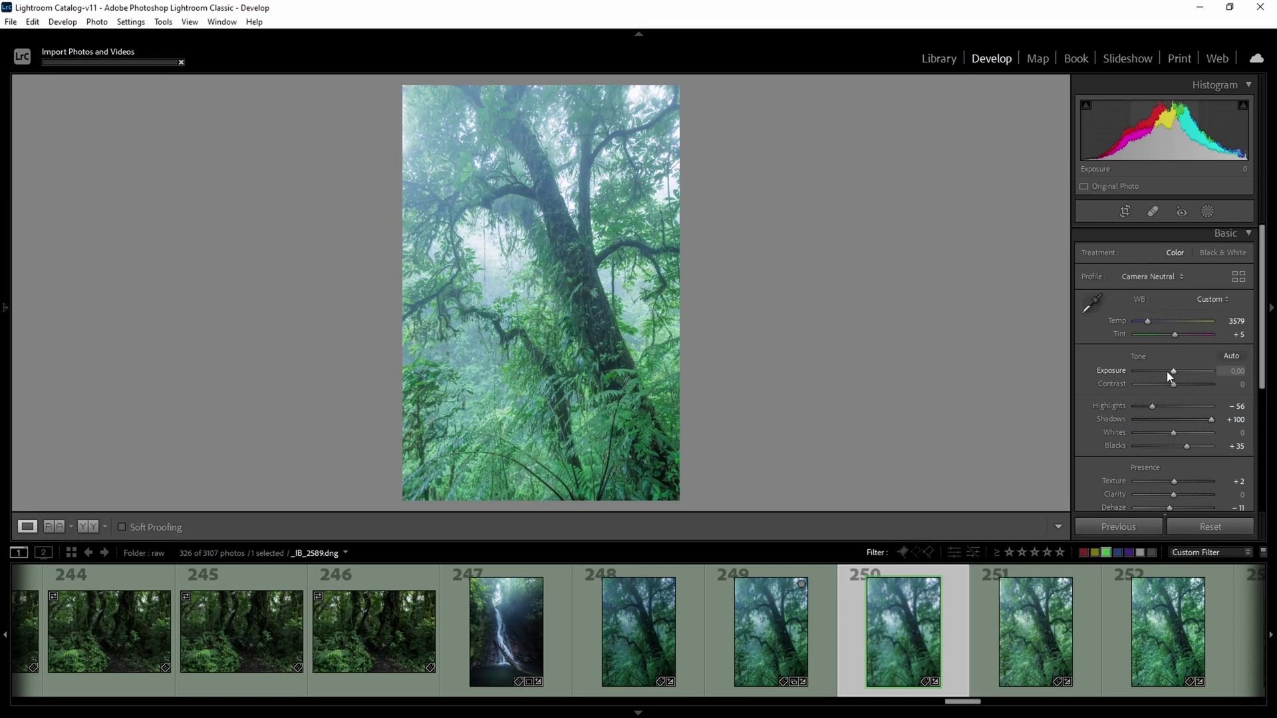
{"action": "left_click_drag", "start_coordinate": [1172, 371], "coordinate": [1167, 371]}
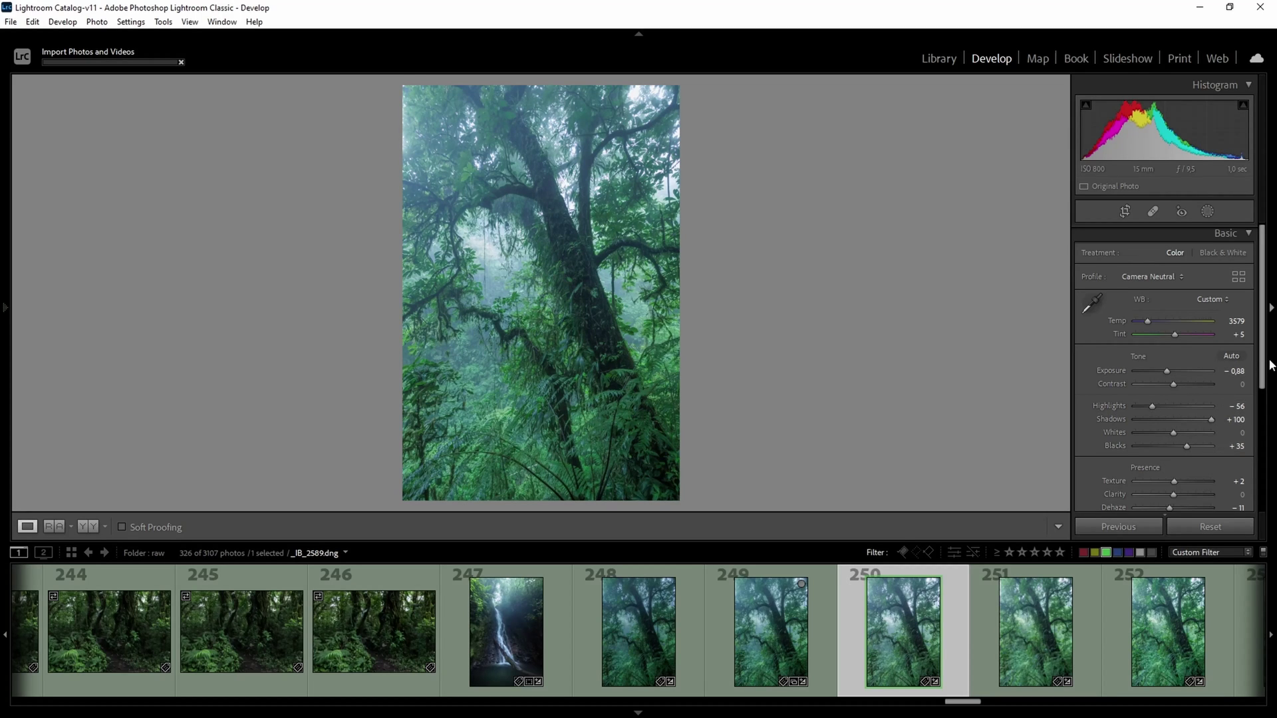
Review the photo's Presence, Detail sharpening and Lens Corrections profile settings
{"action": "scroll", "coordinate": [1264, 388], "scroll_direction": "down", "scroll_amount": 1}
{"action": "scroll", "coordinate": [1263, 388], "scroll_direction": "down", "scroll_amount": 1}
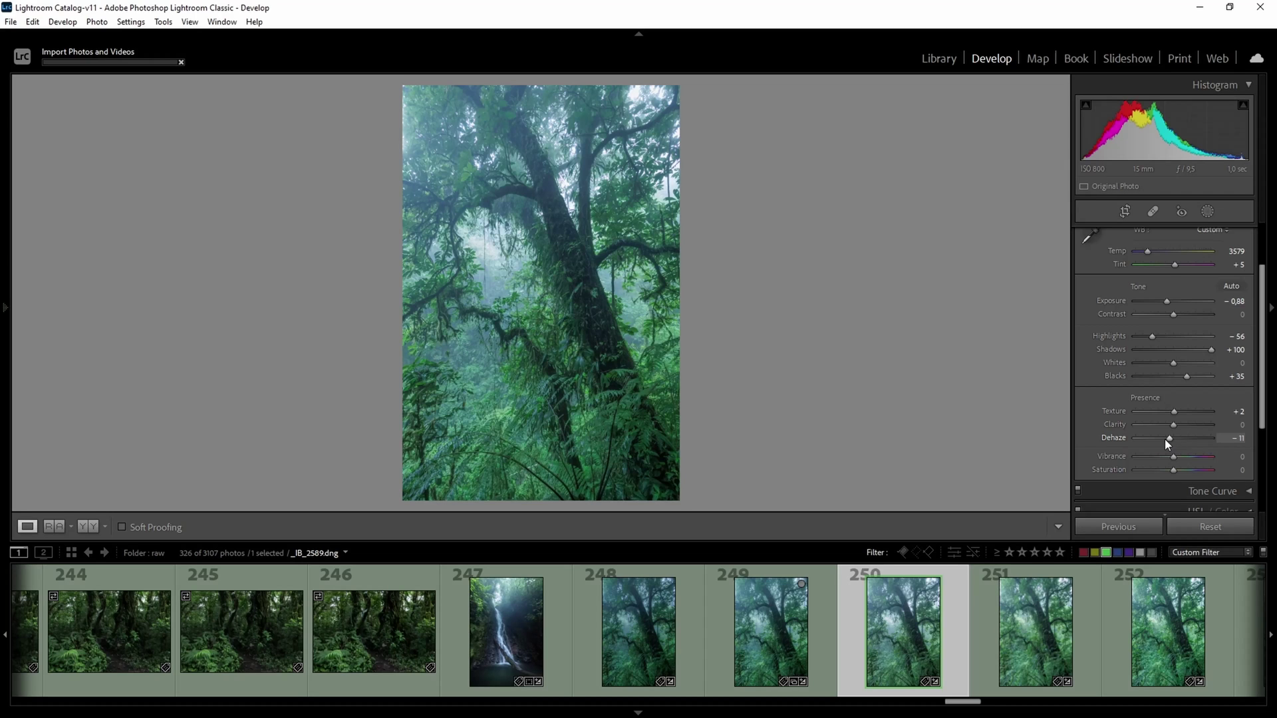
{"action": "scroll", "coordinate": [1265, 403], "scroll_direction": "down", "scroll_amount": 1}
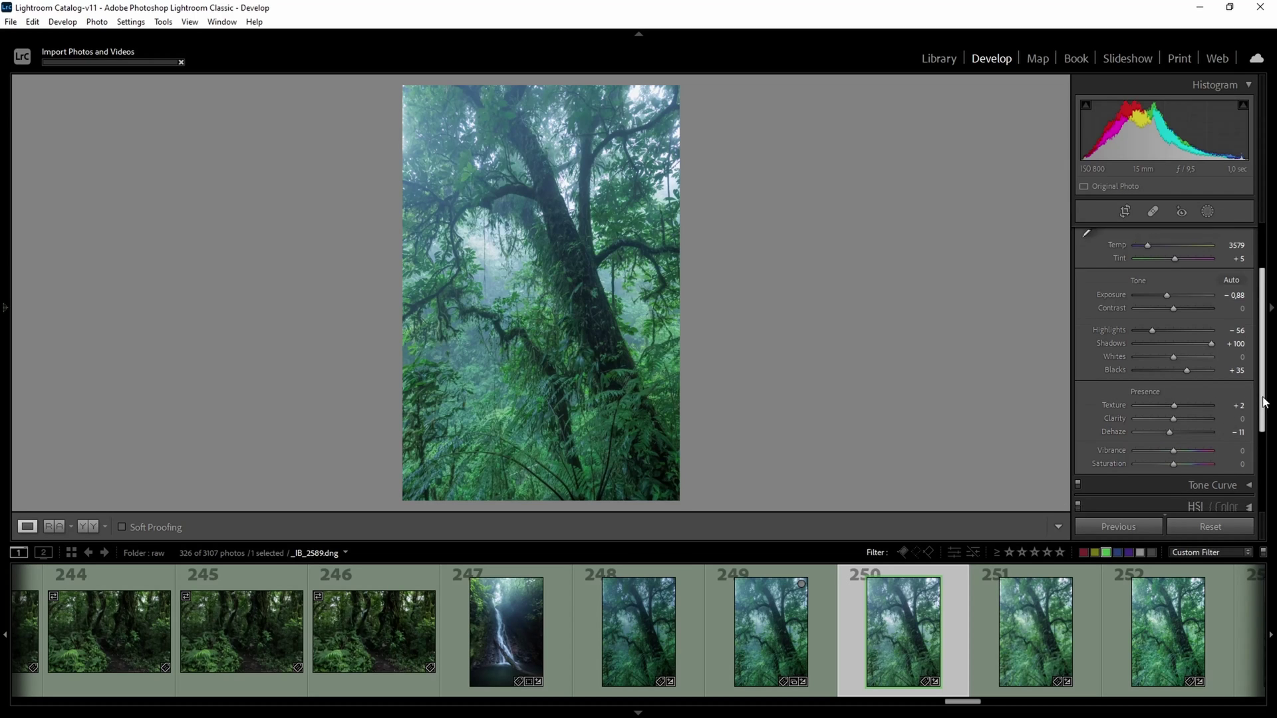
{"action": "scroll", "coordinate": [1264, 402], "scroll_direction": "down", "scroll_amount": 3}
{"action": "left_click", "coordinate": [1247, 413]}
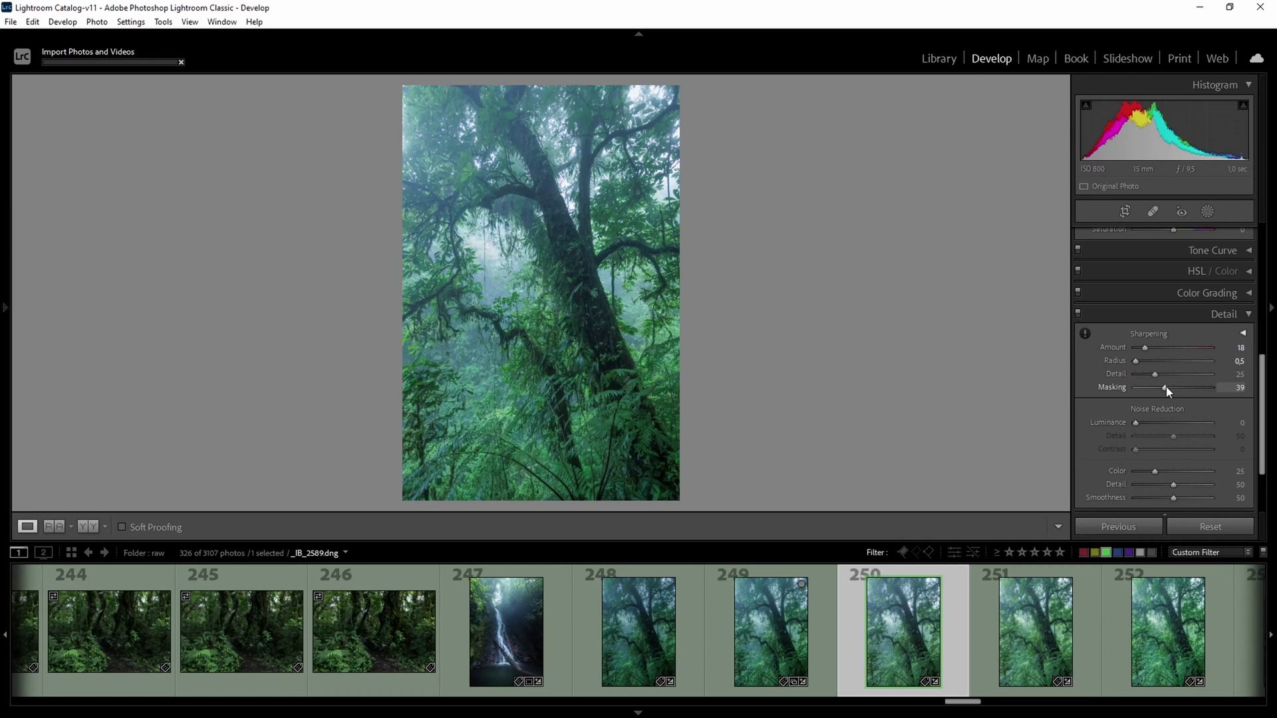
{"action": "left_click", "coordinate": [1249, 315]}
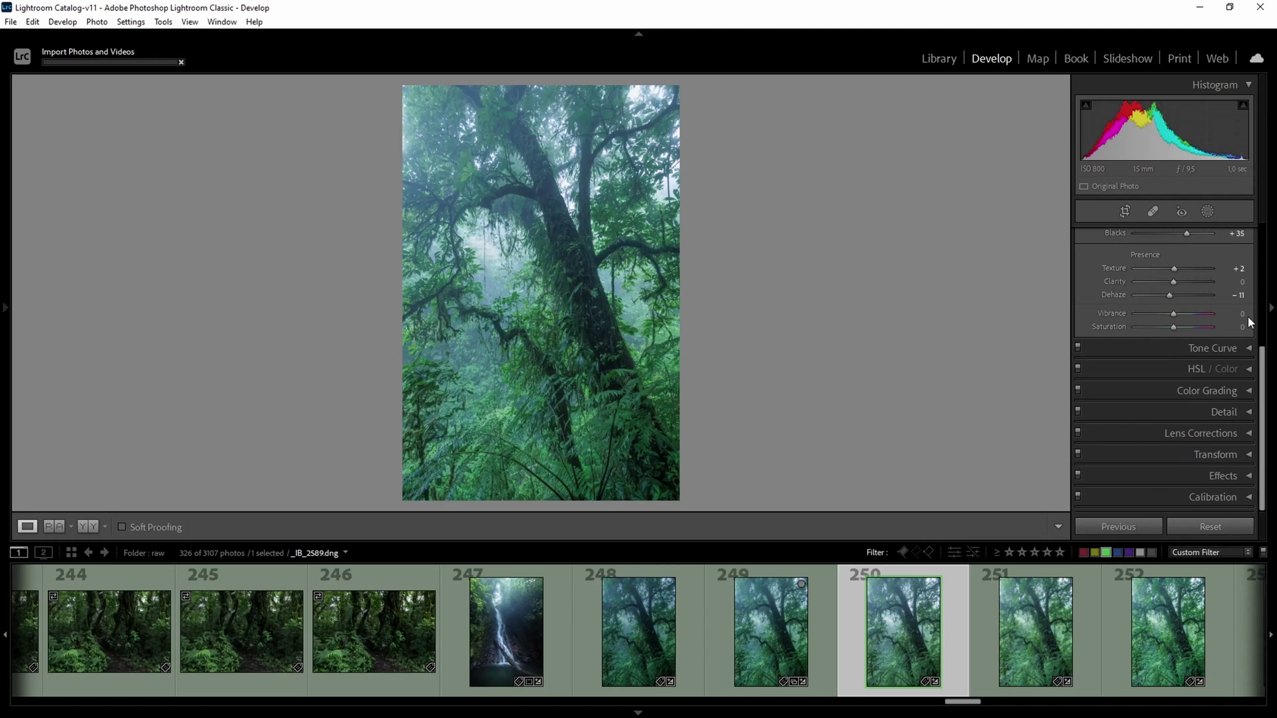
{"action": "left_click", "coordinate": [1247, 432]}
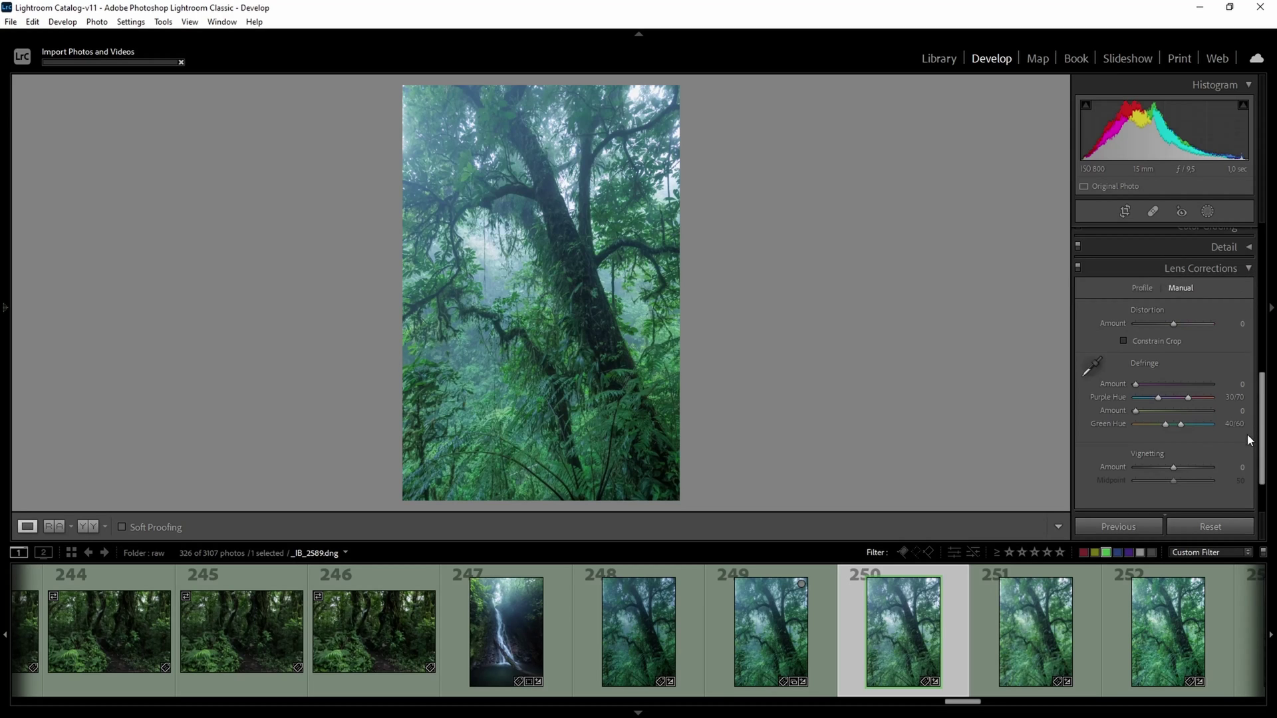
{"action": "left_click", "coordinate": [1141, 288]}
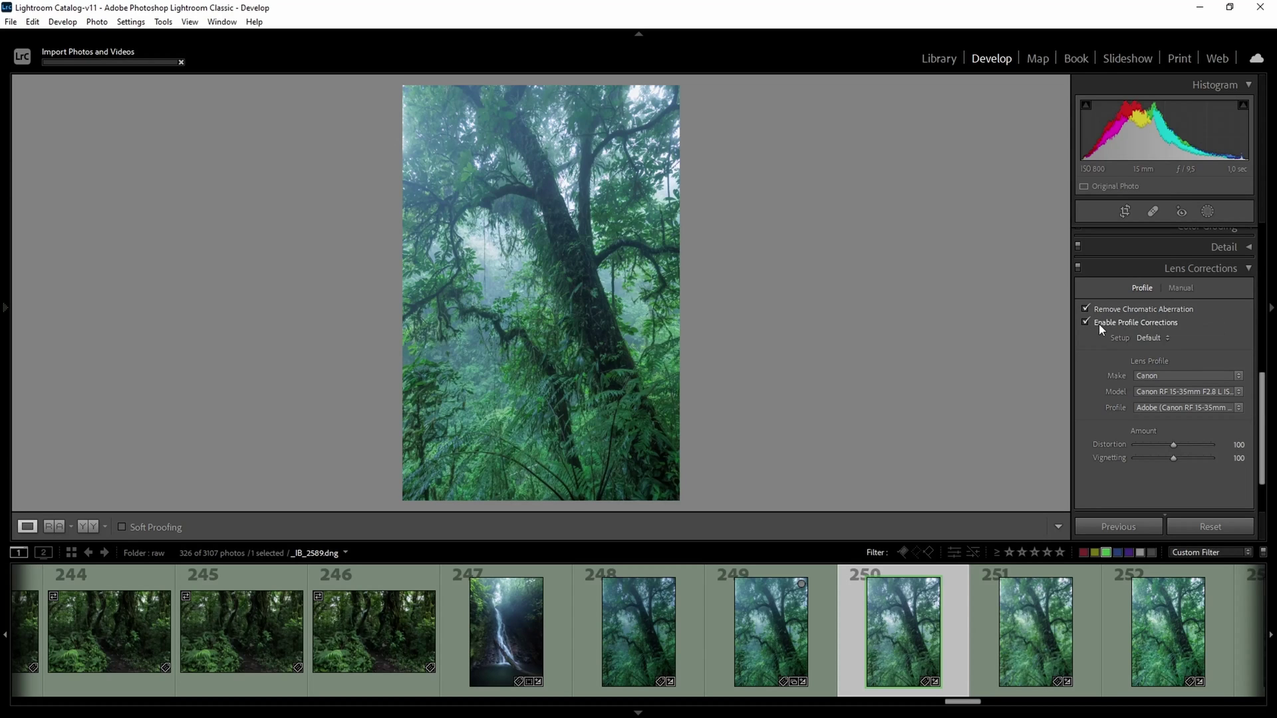
{"action": "left_click", "coordinate": [1249, 268]}
{"action": "scroll", "coordinate": [1263, 371], "scroll_direction": "up", "scroll_amount": 5}
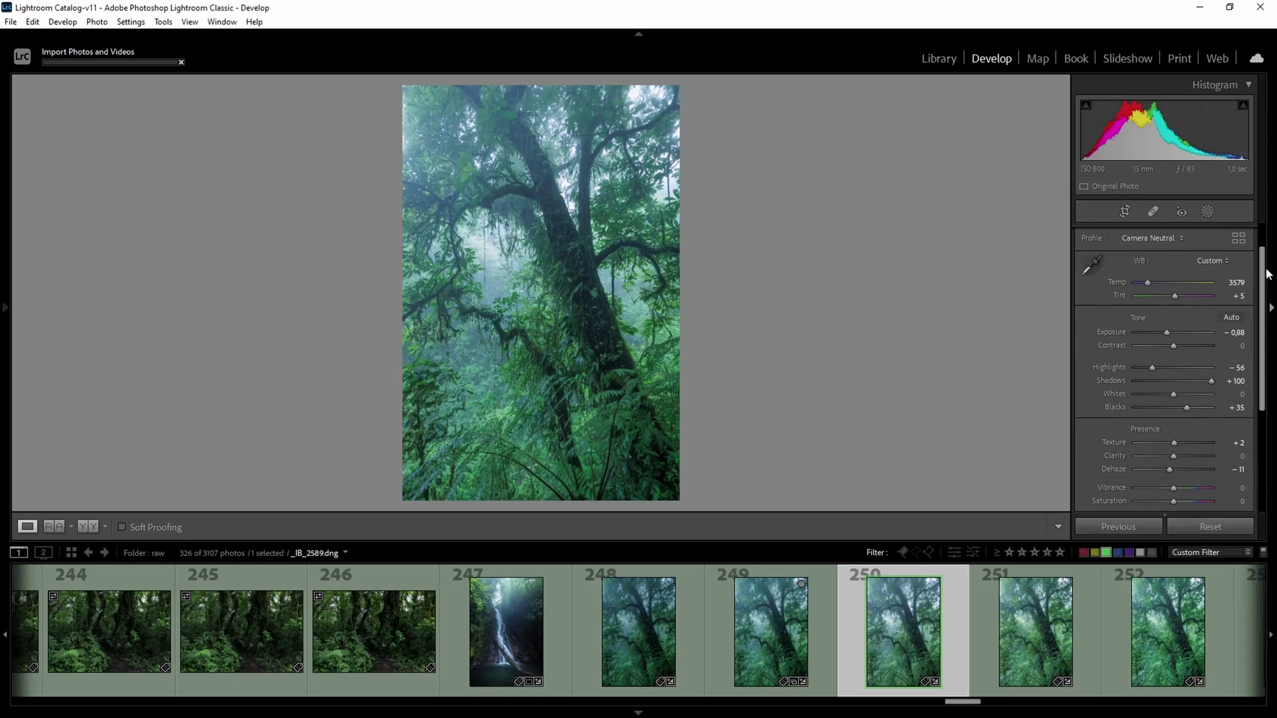
Compare the bracketed exposures _IB_2587, _IB_2588 and _IB_2589, and examine the bright sky area in the upper right of _IB_2589 up close
{"action": "left_click_drag", "start_coordinate": [969, 703], "coordinate": [983, 707]}
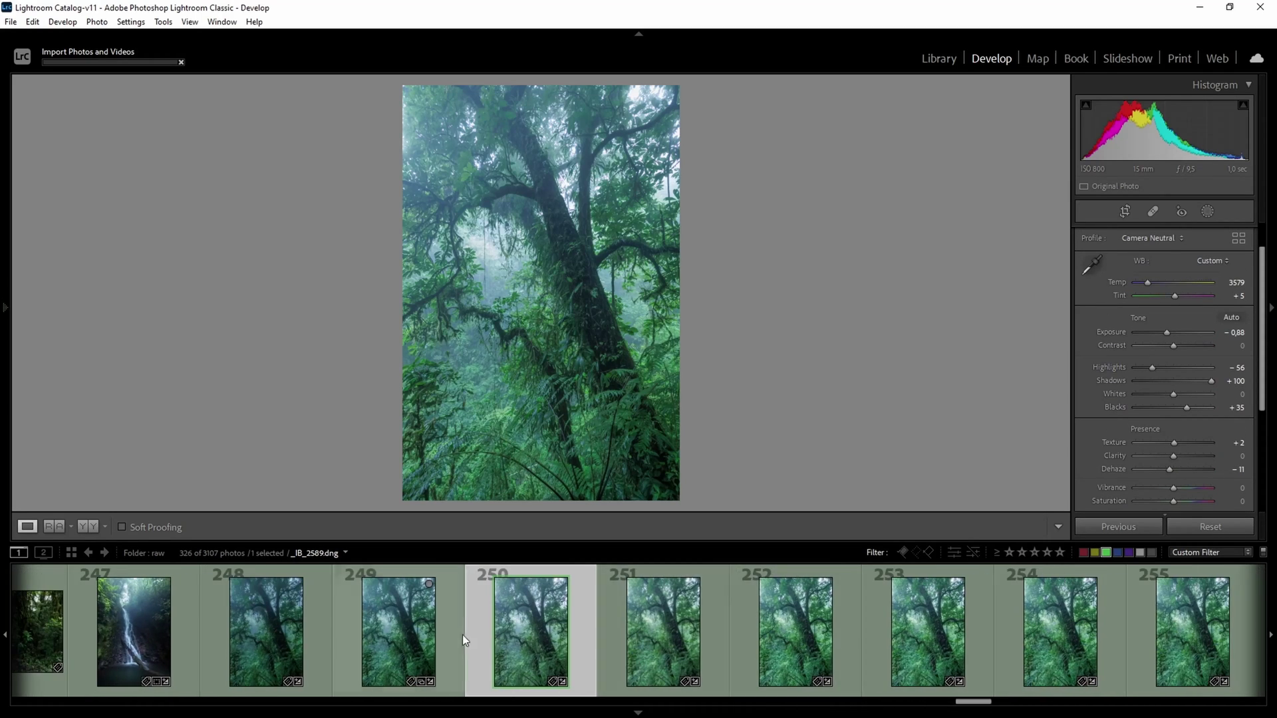
{"action": "left_click", "coordinate": [450, 604]}
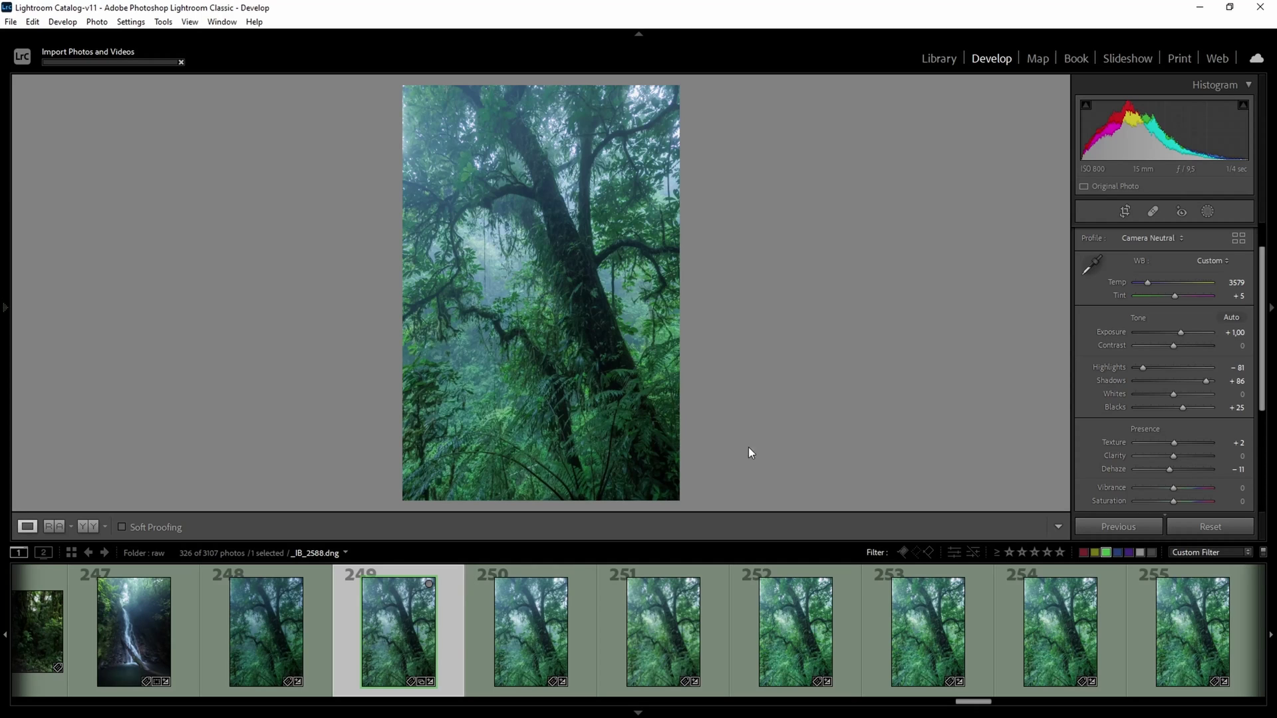
{"action": "left_click", "coordinate": [314, 616]}
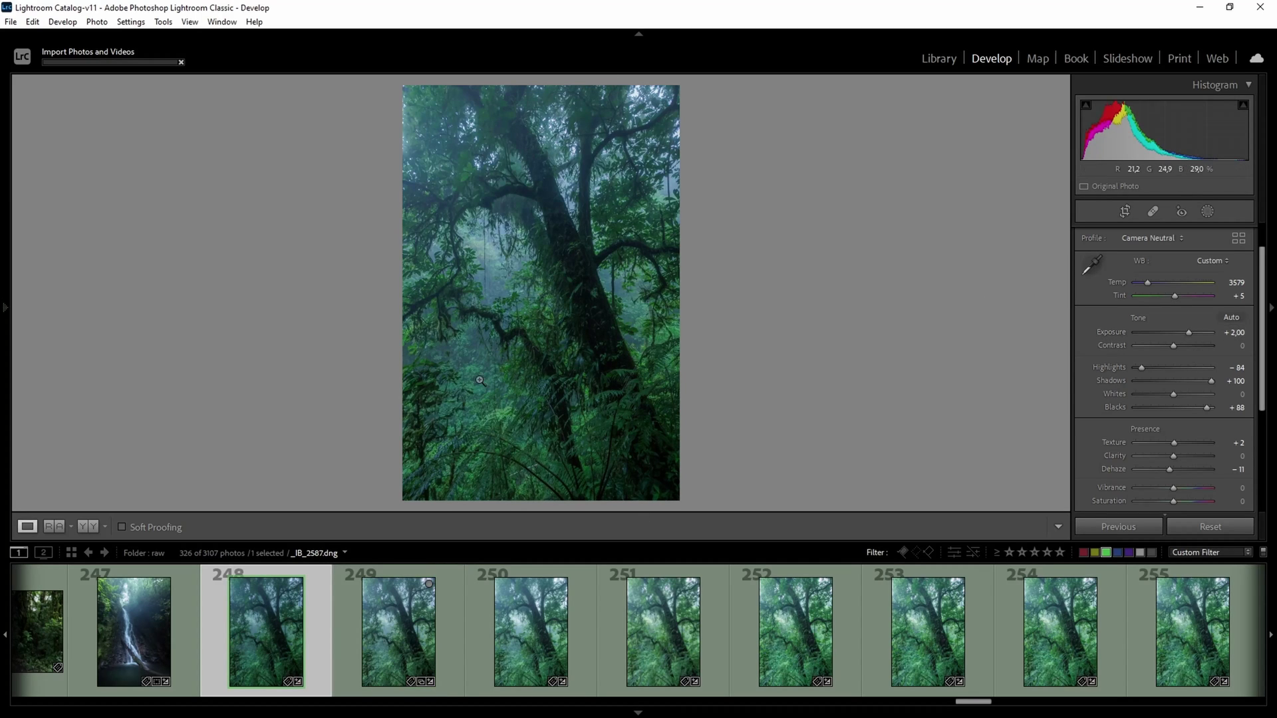
{"action": "left_click", "coordinate": [488, 639]}
{"action": "left_click", "coordinate": [659, 91]}
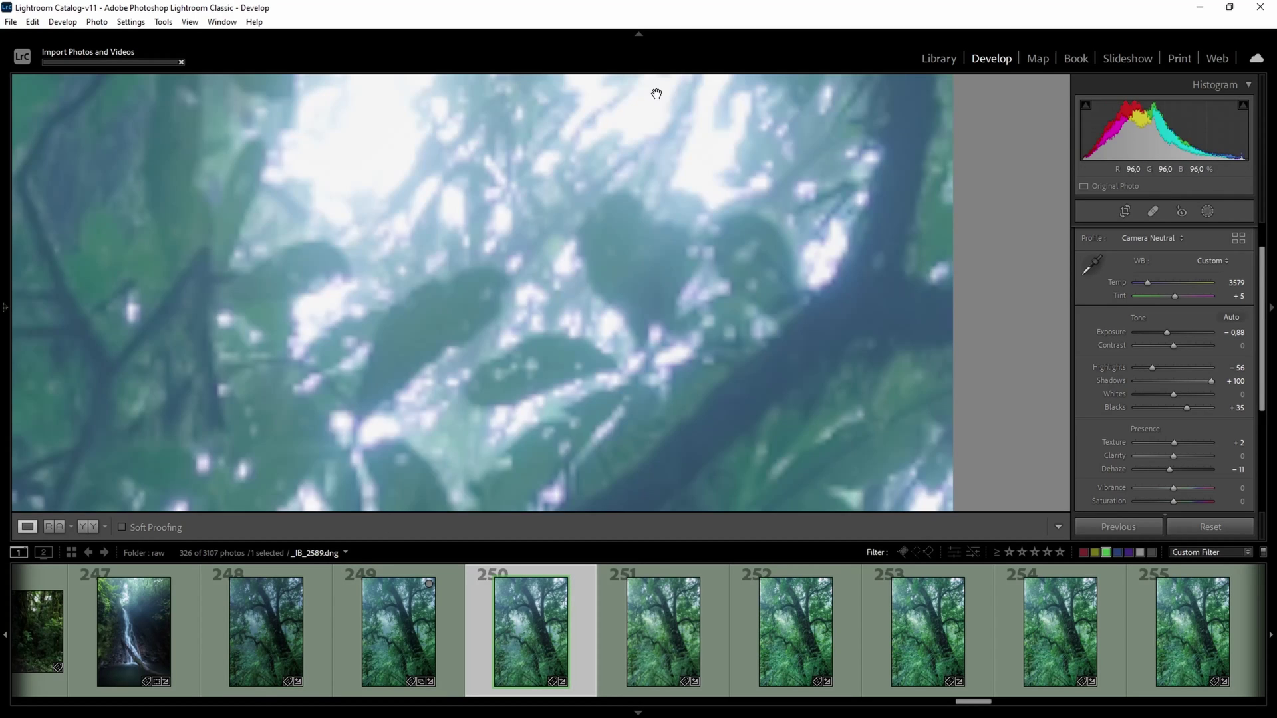
{"action": "left_click_drag", "start_coordinate": [673, 199], "coordinate": [643, 300]}
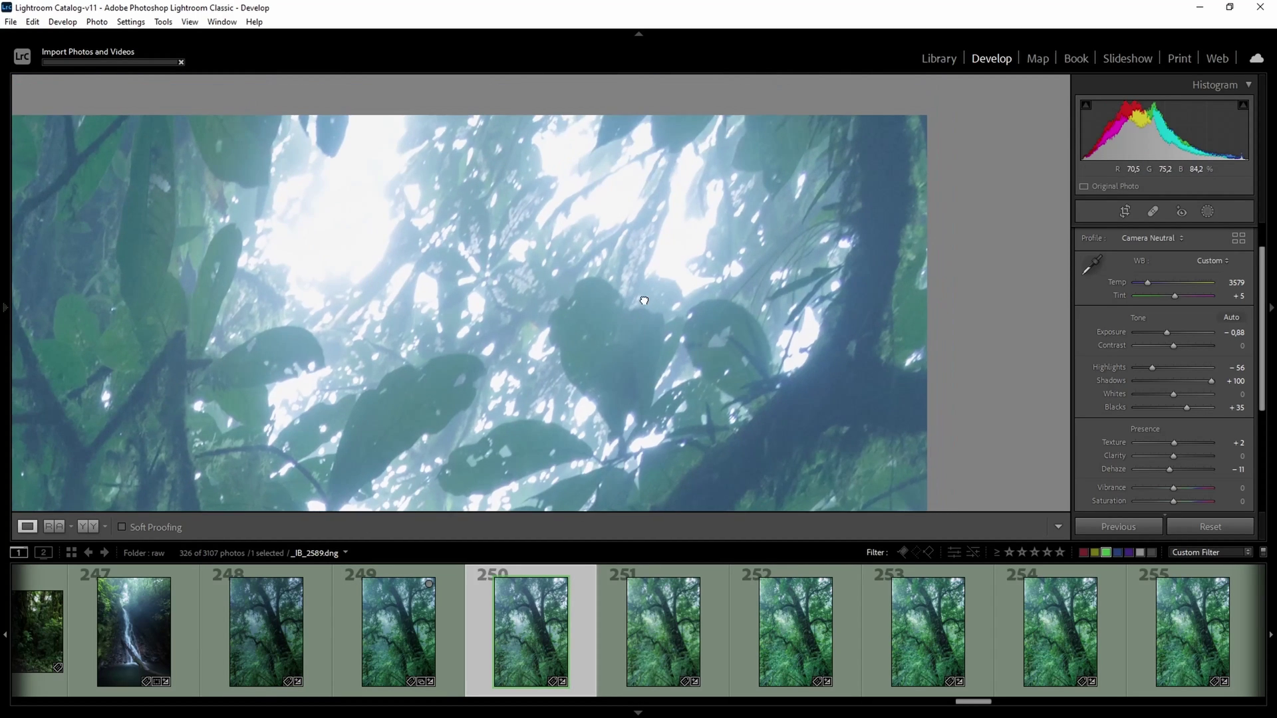
{"action": "left_click", "coordinate": [677, 247]}
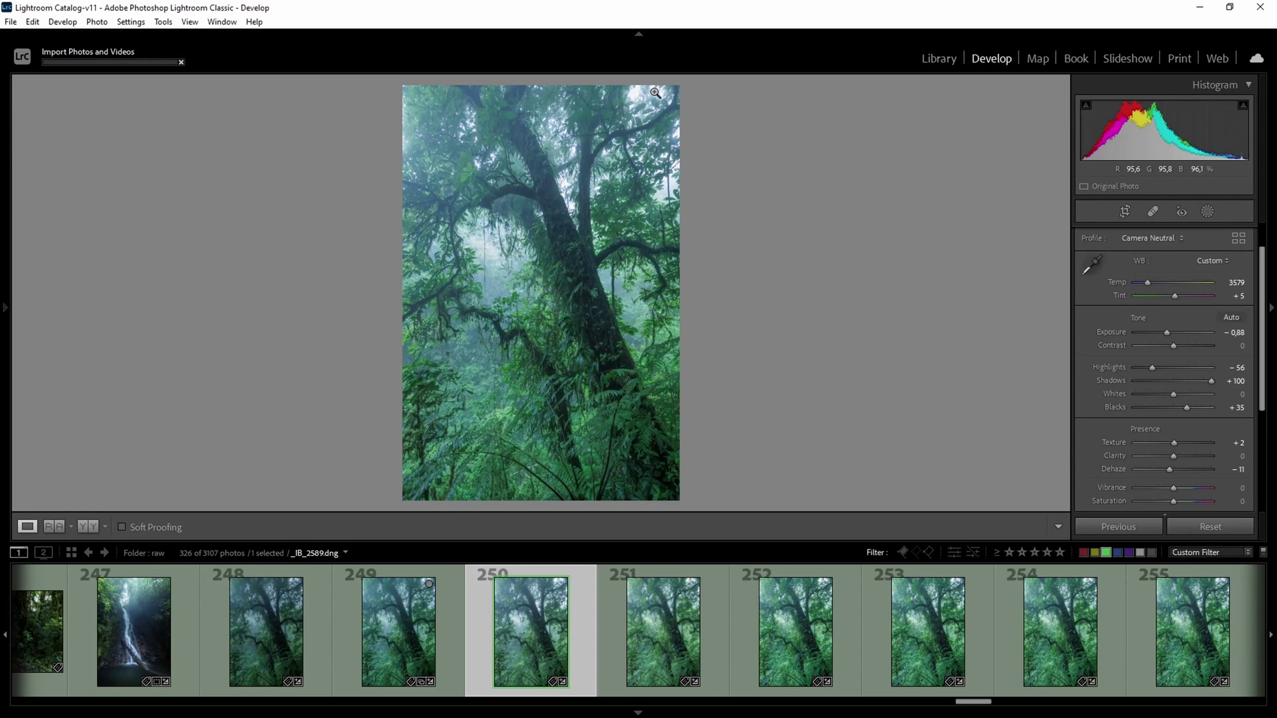
{"action": "left_click", "coordinate": [457, 629]}
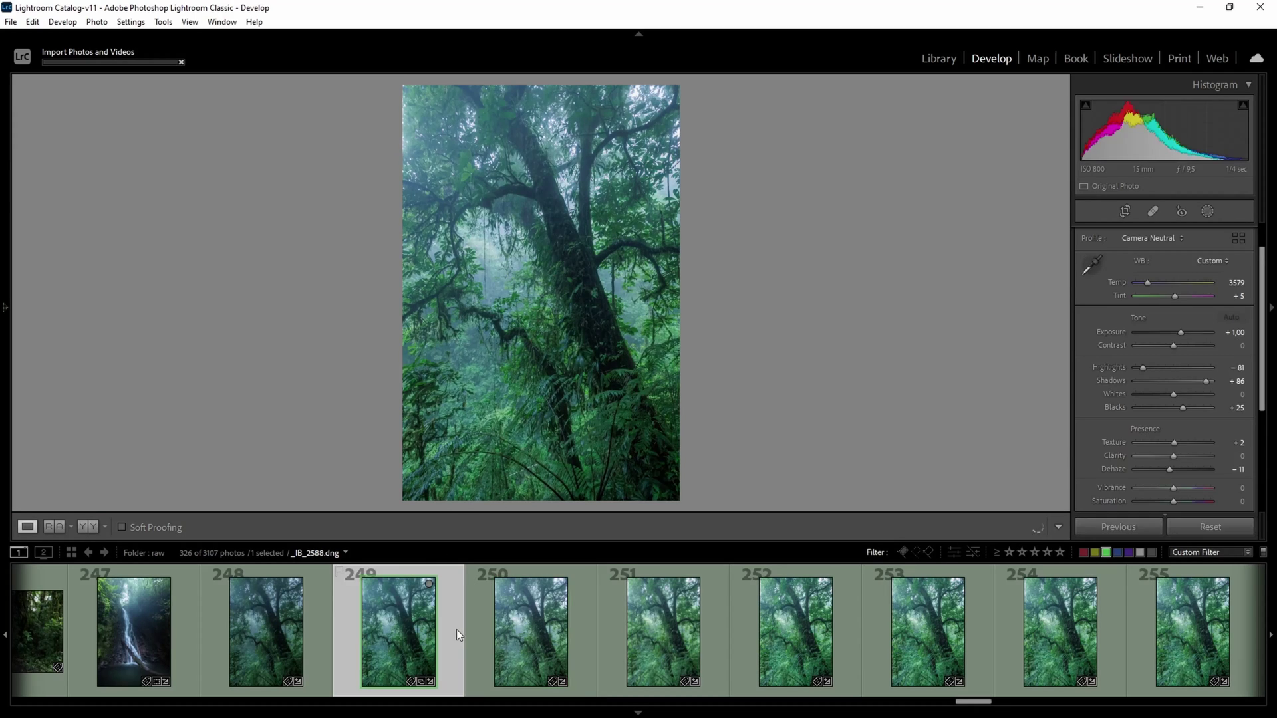
{"action": "left_click", "coordinate": [318, 640]}
{"action": "key", "text": "ctrl+u"}
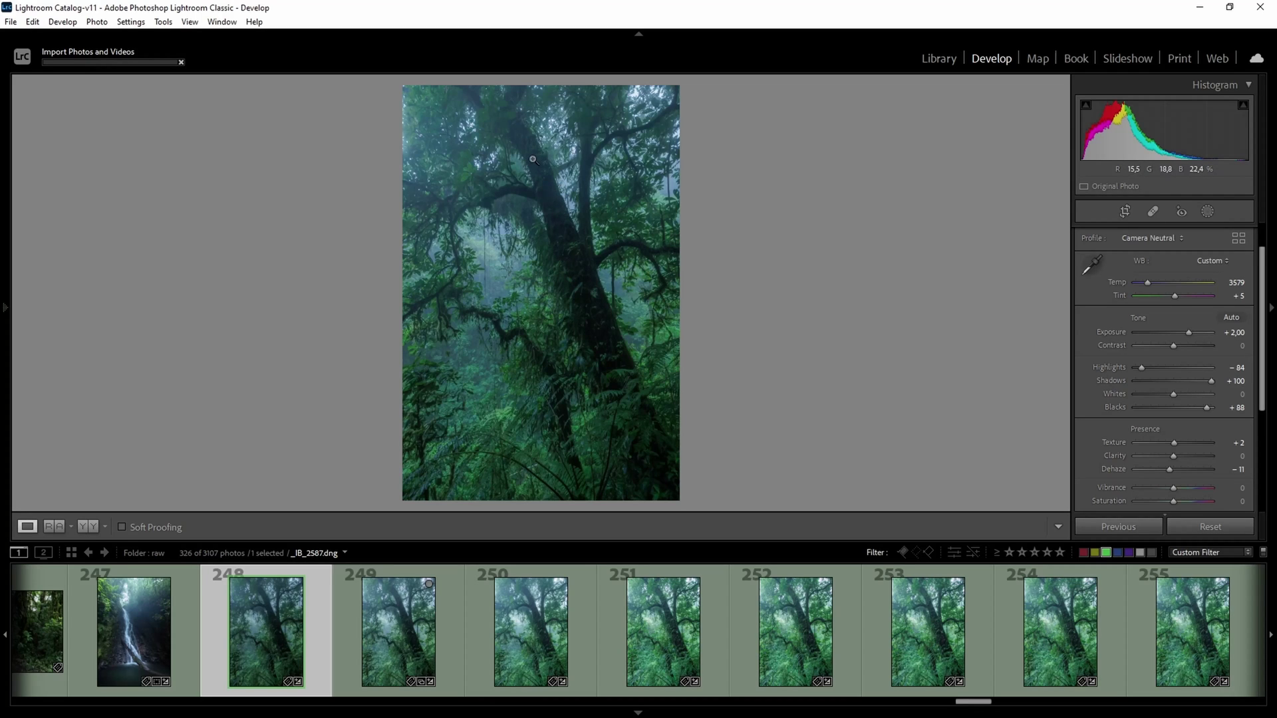
Compare _IB_2595.dng with _IB_2589.dng and examine the foreground ferns in the lower left corner of _IB_2595.dng up close
{"action": "left_click", "coordinate": [601, 633]}
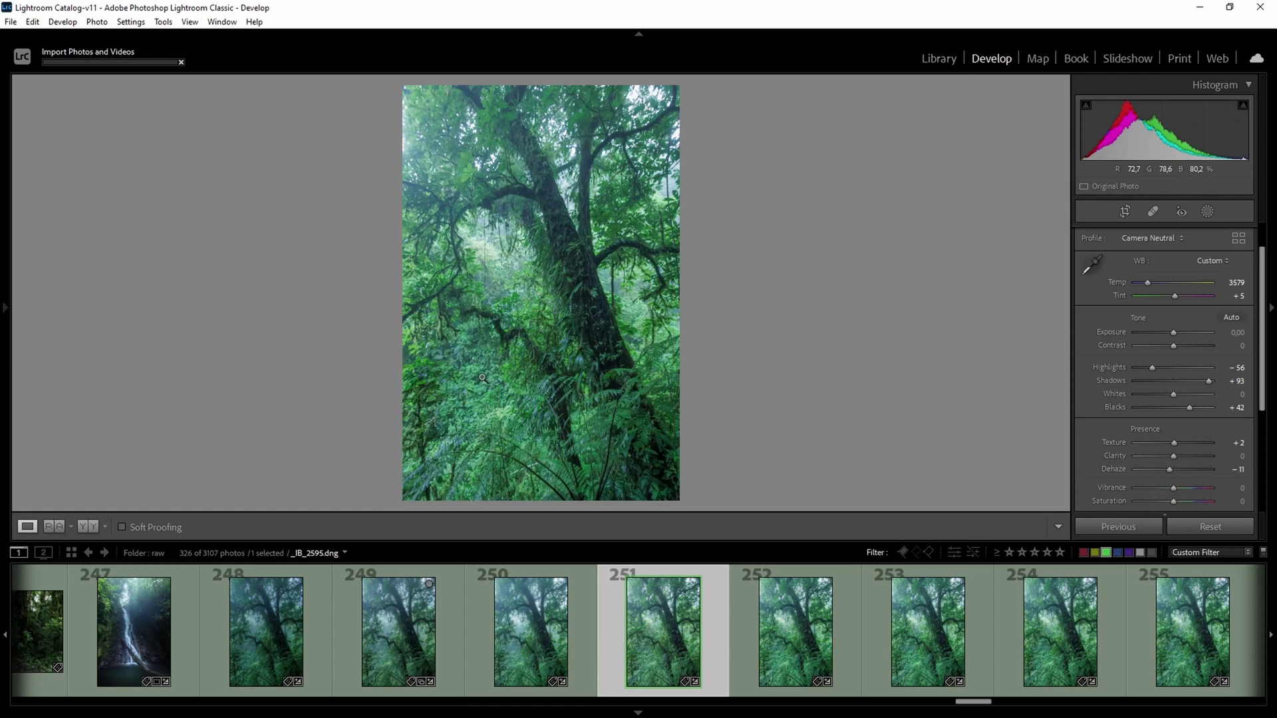
{"action": "left_click", "coordinate": [482, 644]}
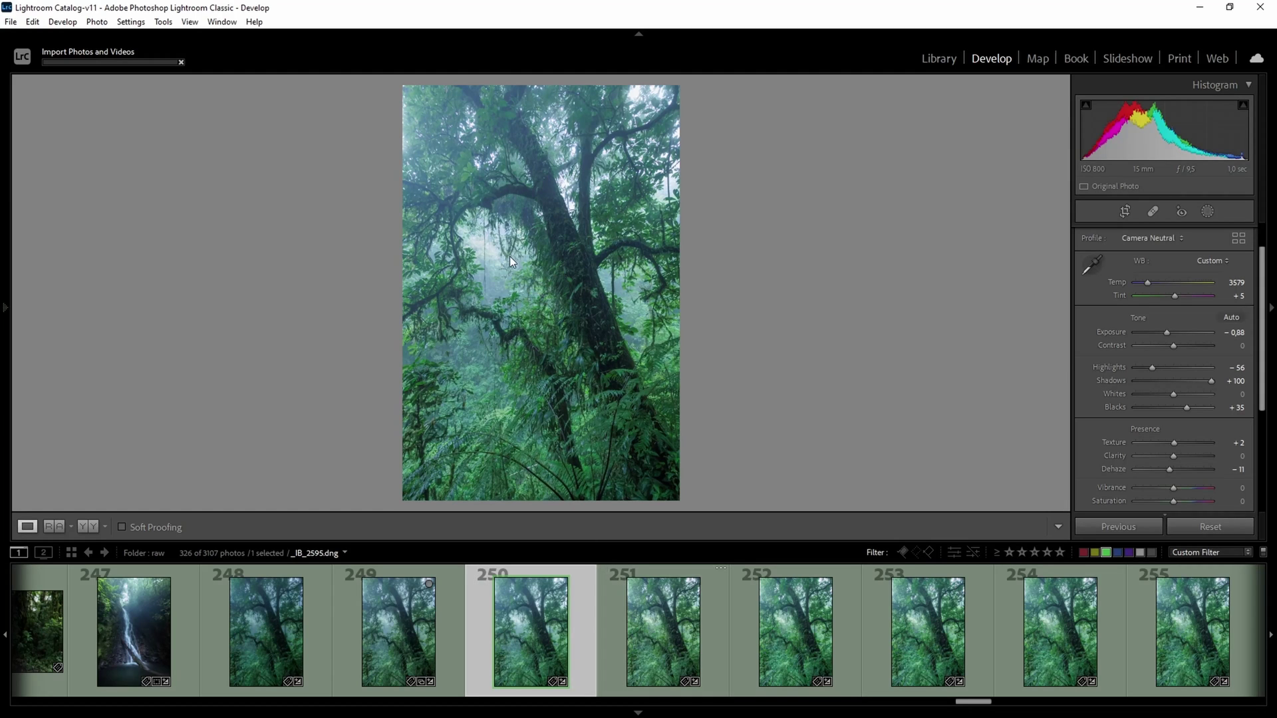
{"action": "left_click", "coordinate": [620, 643]}
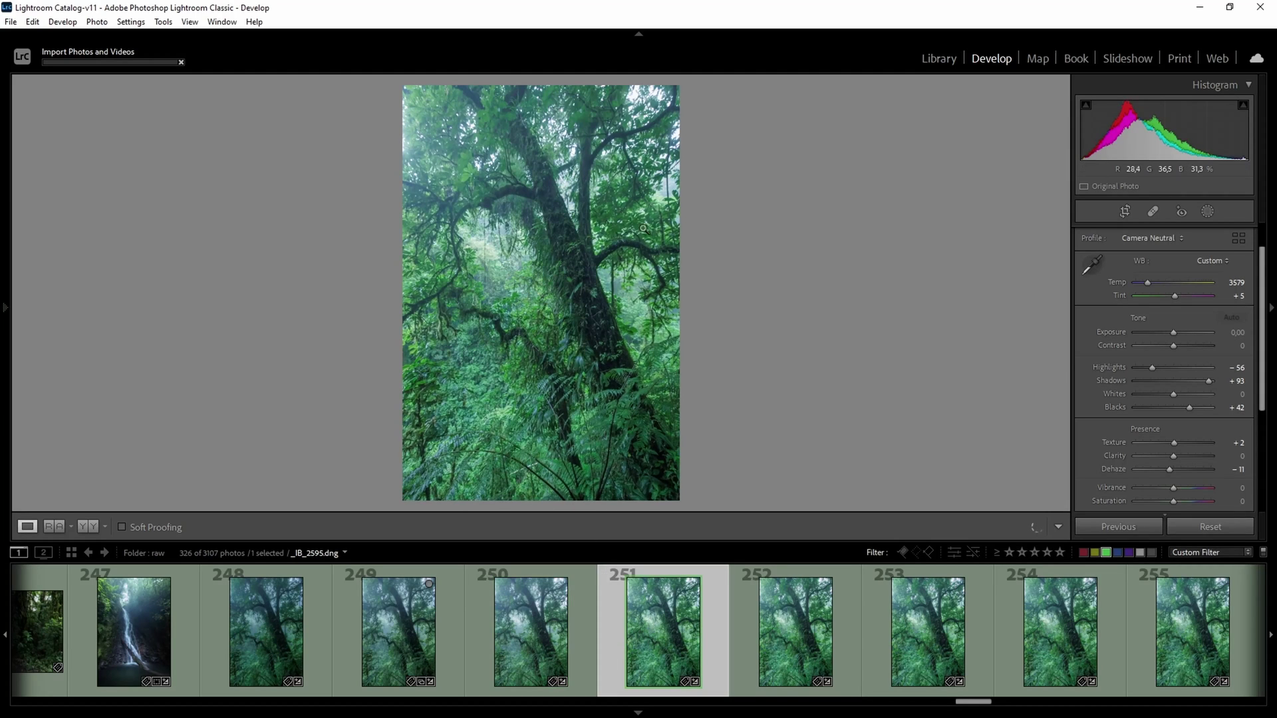
{"action": "left_click", "coordinate": [408, 497]}
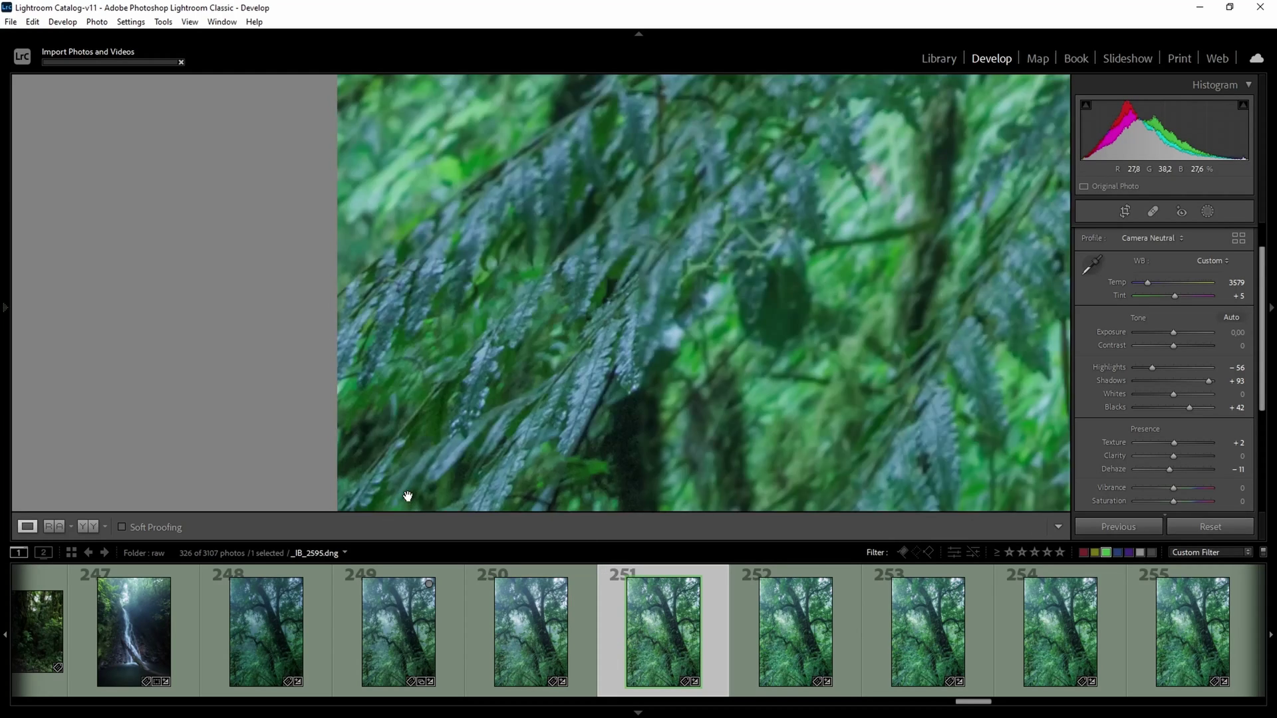
{"action": "left_click_drag", "start_coordinate": [464, 474], "coordinate": [456, 399]}
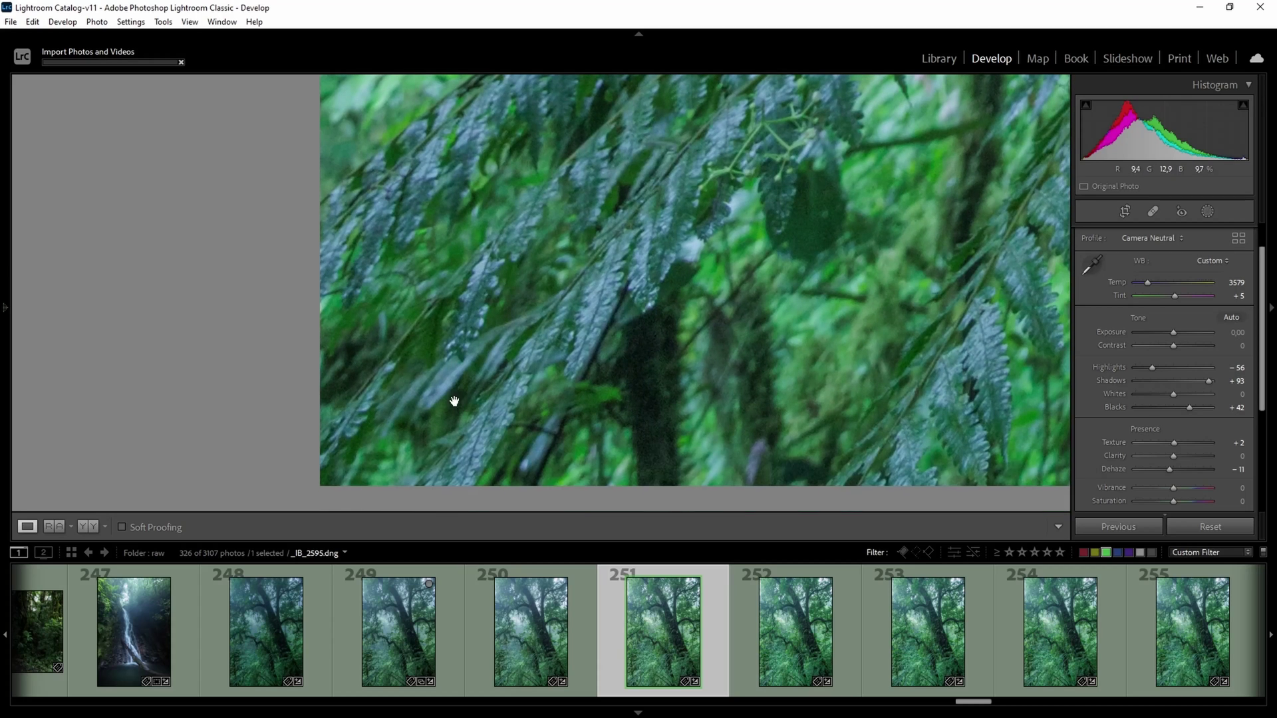
{"action": "left_click", "coordinate": [596, 336]}
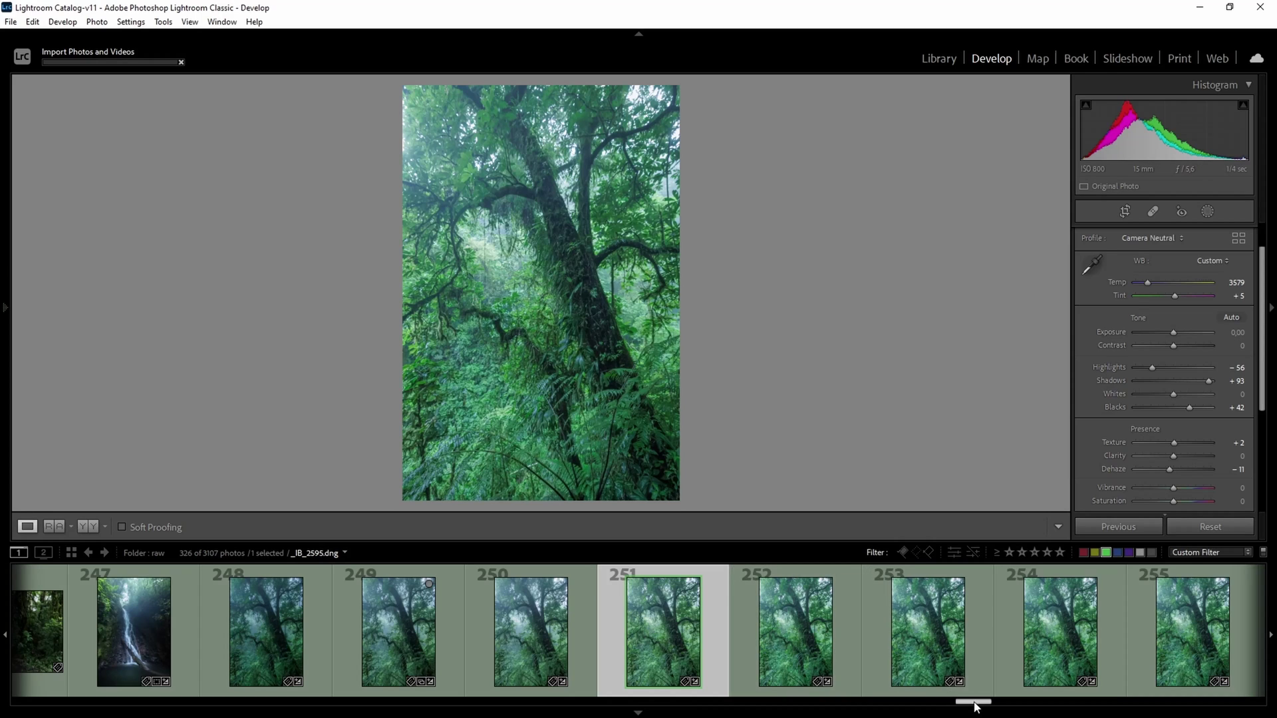
View _IB_2600.dng, the last frame of the tree series, and examine its background foliage up close
{"action": "left_click_drag", "start_coordinate": [973, 702], "coordinate": [979, 707]}
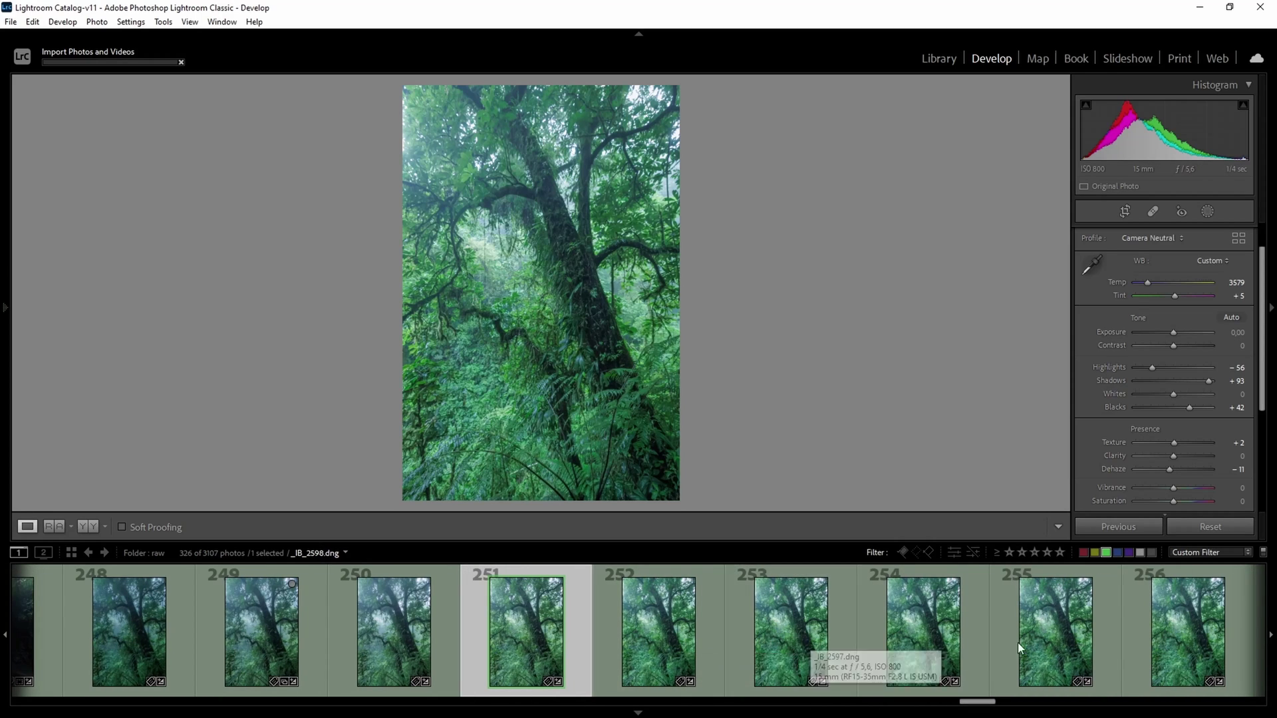
{"action": "left_click_drag", "start_coordinate": [982, 705], "coordinate": [987, 704]}
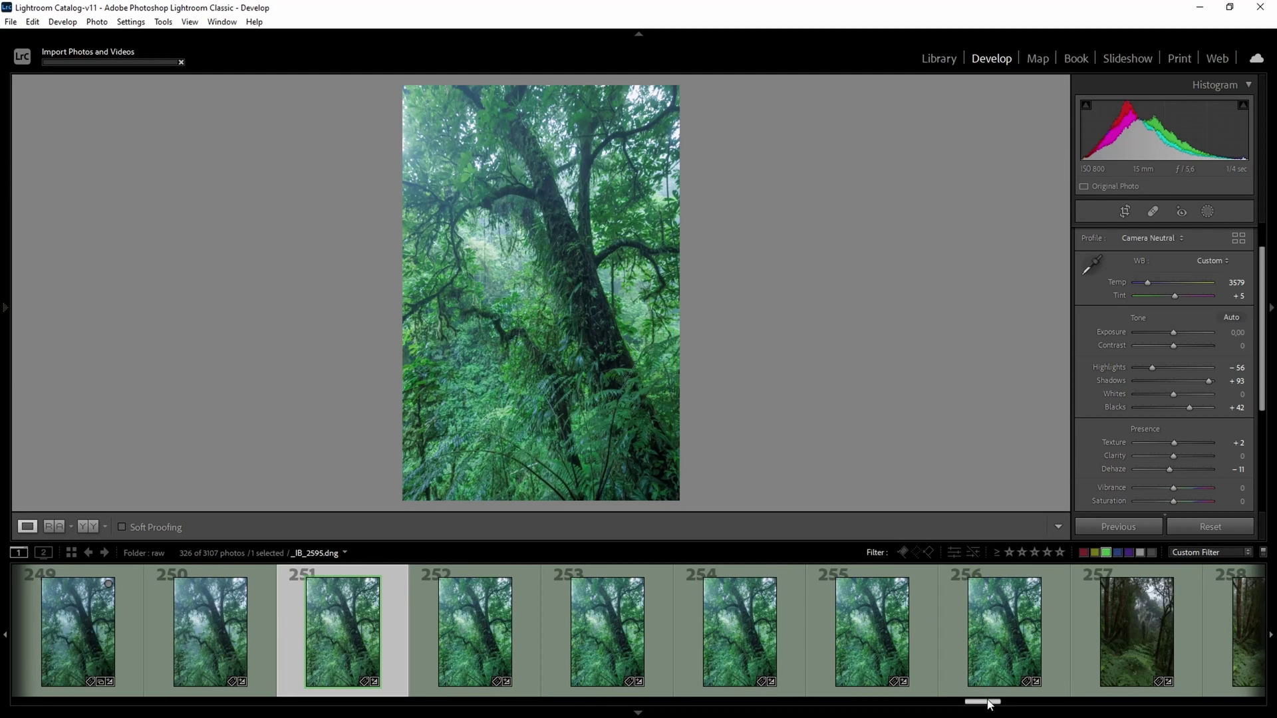
{"action": "left_click", "coordinate": [1049, 636]}
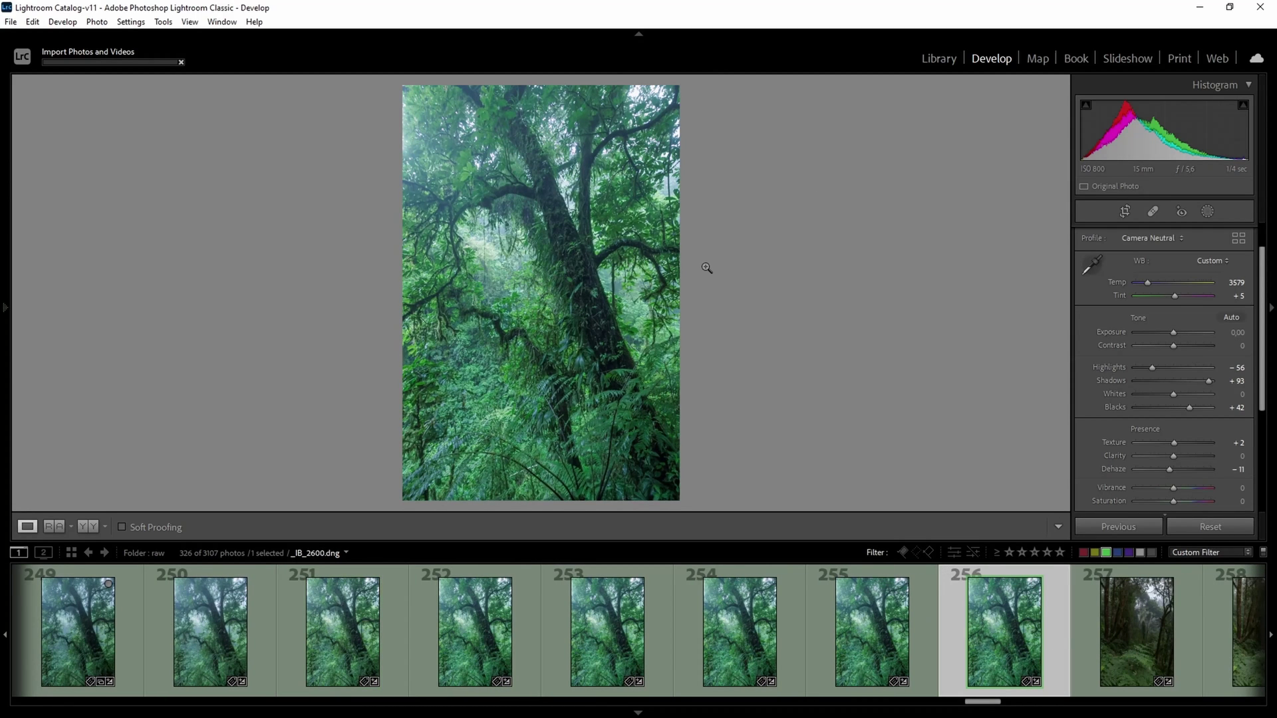
{"action": "left_click_drag", "start_coordinate": [631, 201], "coordinate": [629, 276]}
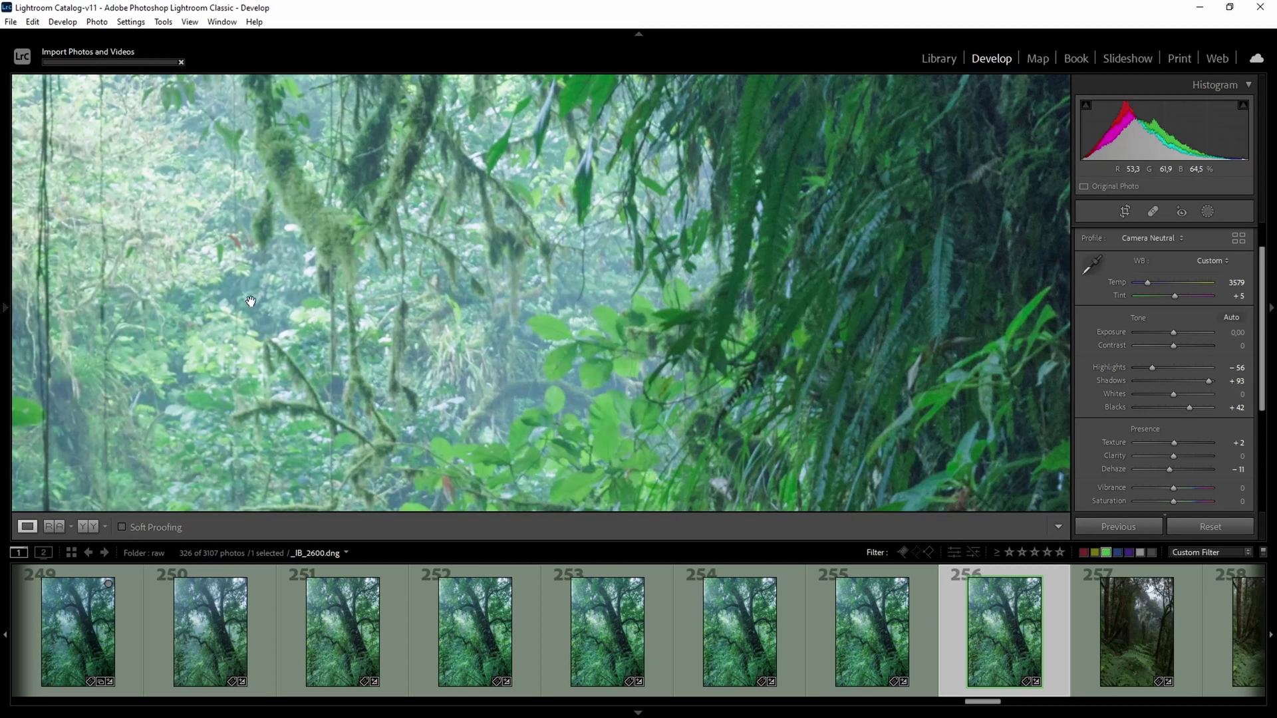
{"action": "left_click", "coordinate": [283, 317]}
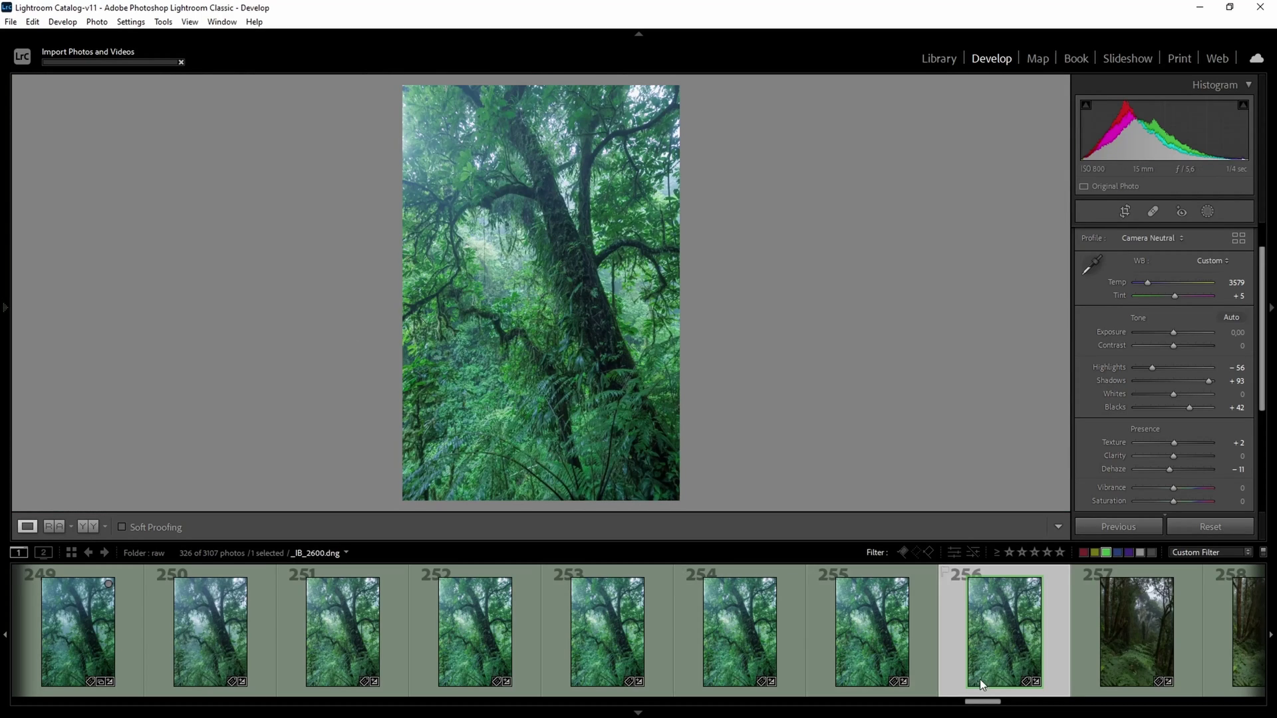
Select the three bracketed exposures _IB_2587.dng, _IB_2588.dng and _IB_2589.dng together
{"action": "left_click_drag", "start_coordinate": [983, 701], "coordinate": [976, 706]}
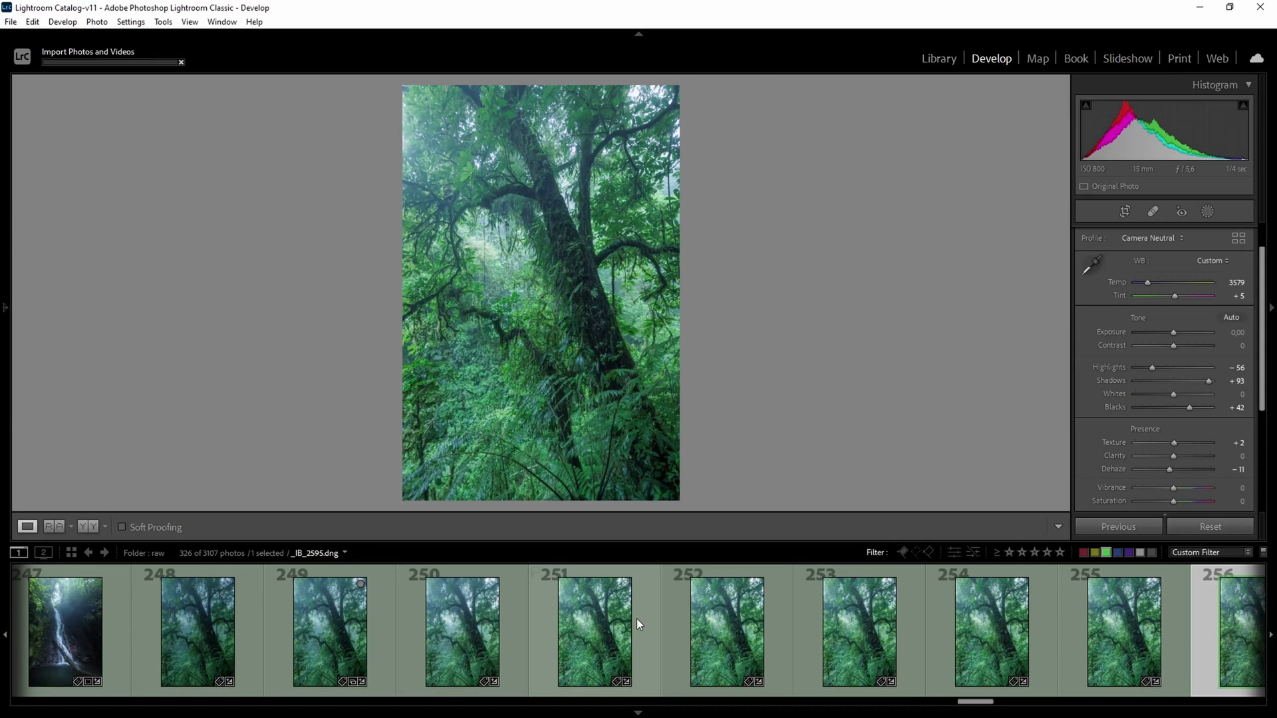
{"action": "left_click", "coordinate": [197, 632]}
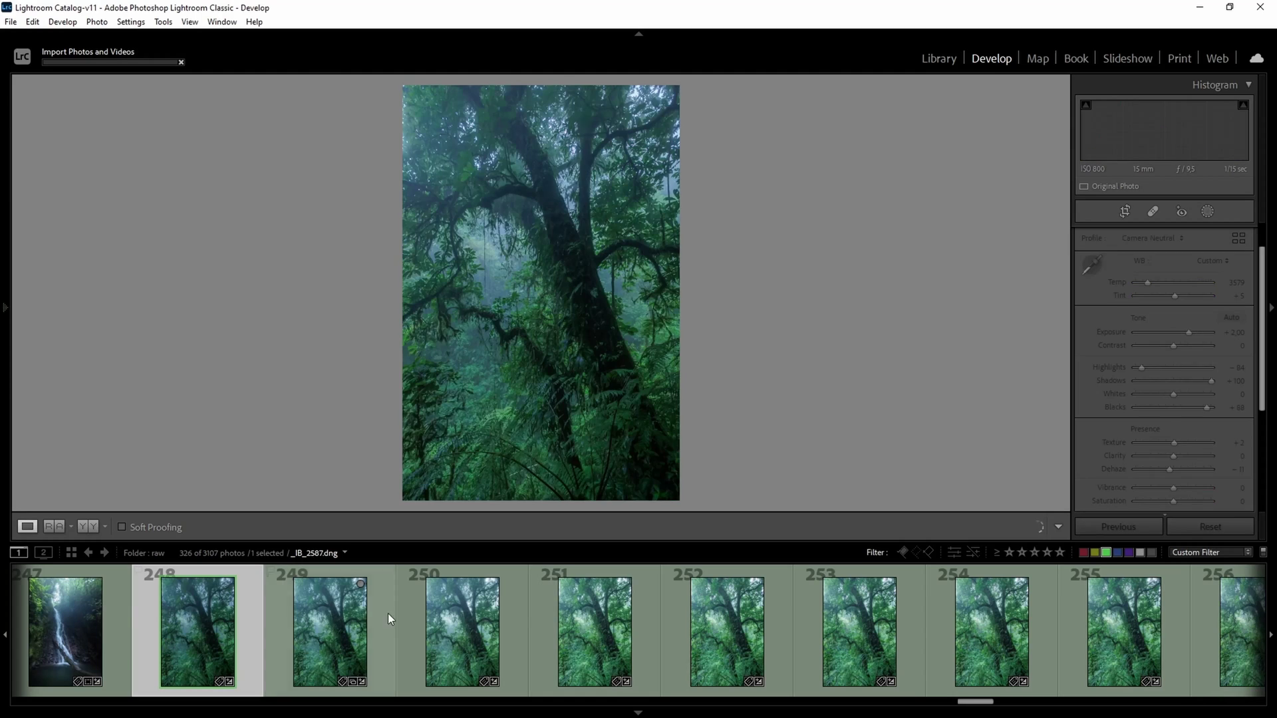
{"action": "left_click", "coordinate": [509, 618], "text": "shift"}
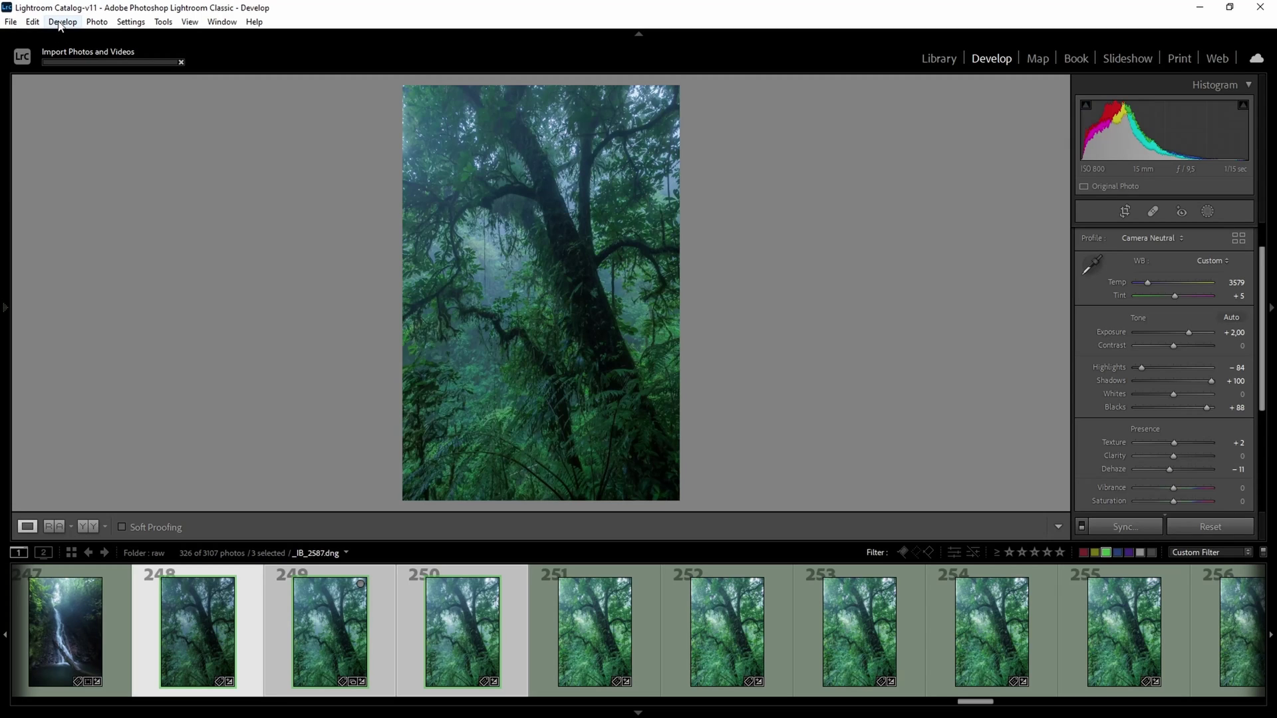
{"action": "left_click", "coordinate": [96, 21]}
{"action": "mouse_move", "coordinate": [117, 106]}
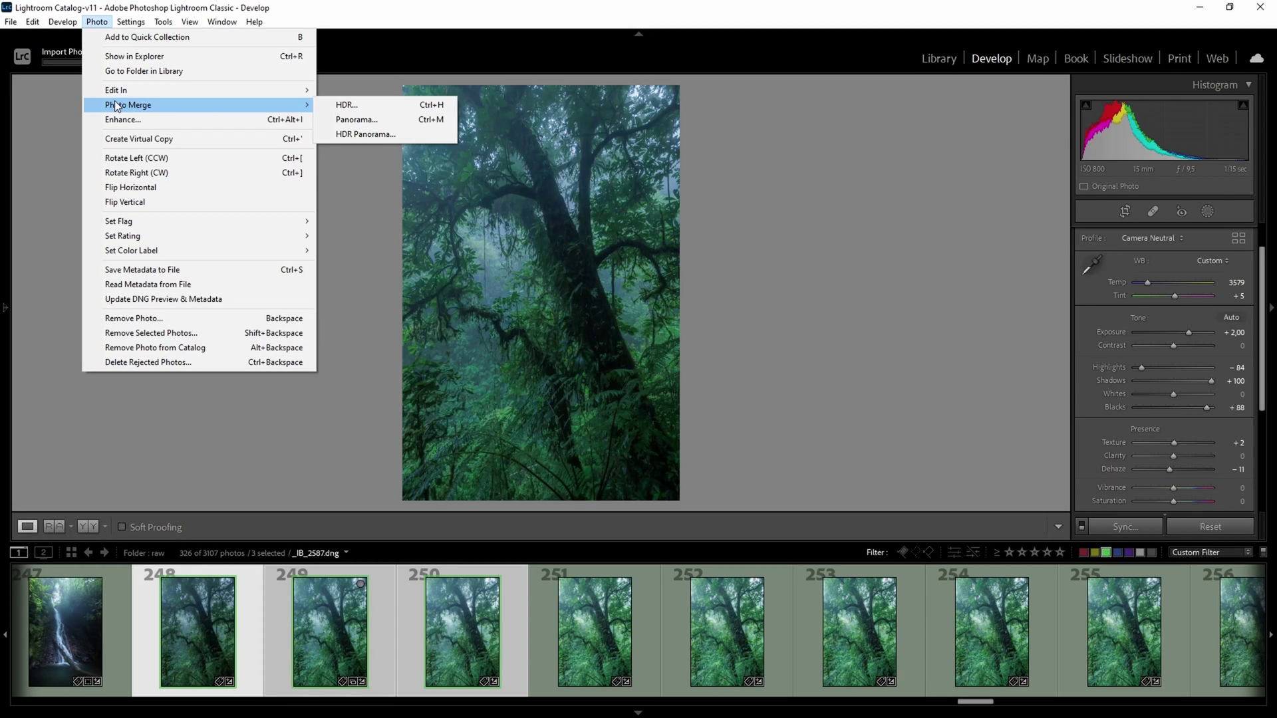
{"action": "left_click", "coordinate": [339, 104]}
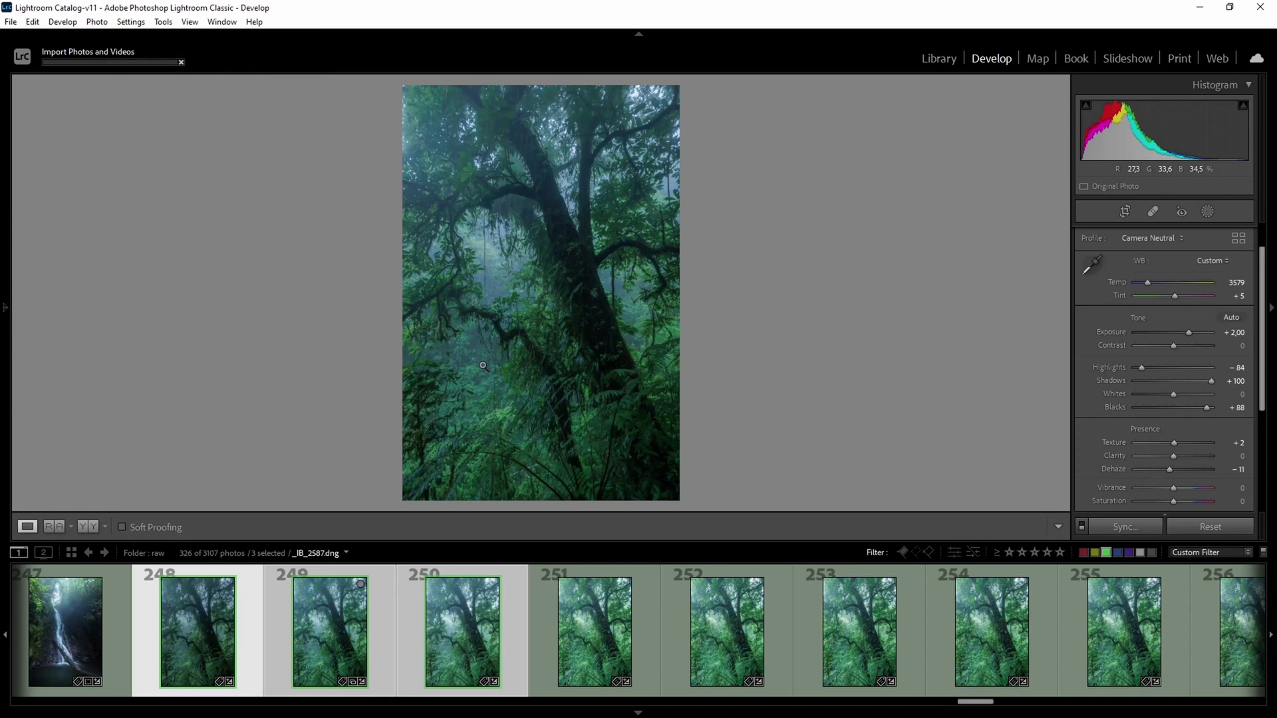
Open the three selected exposures as layers of a single document in Photoshop
{"action": "right_click", "coordinate": [455, 619]}
{"action": "mouse_move", "coordinate": [538, 300]}
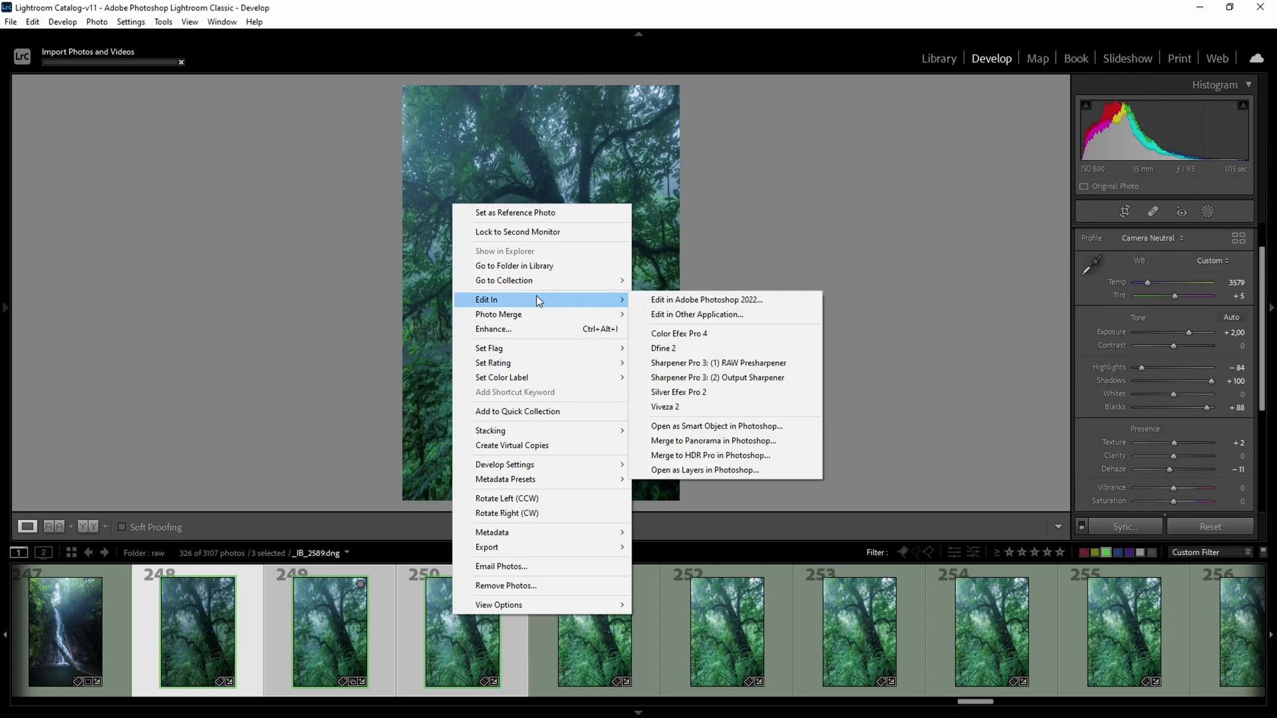
{"action": "left_click", "coordinate": [705, 470]}
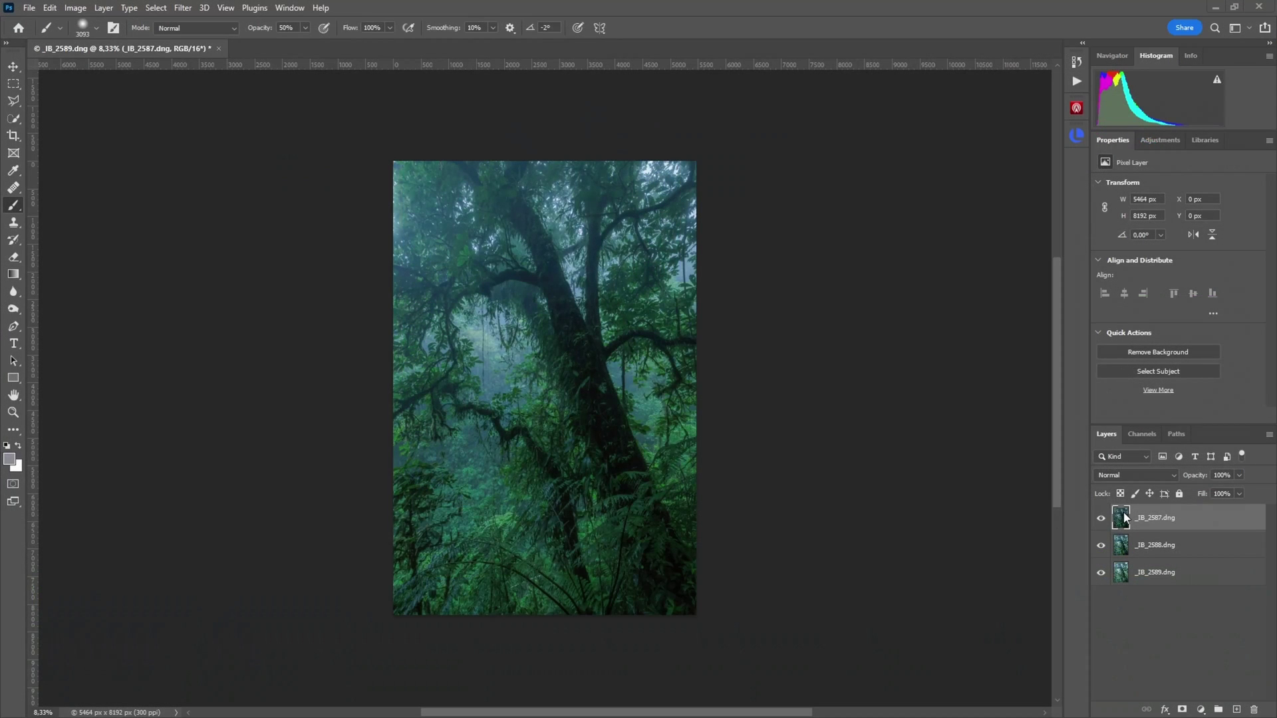
Compare the exposures by showing only _IB_2589.dng and adding _IB_2588.dng and _IB_2587.dng back one at a time
{"action": "left_click", "coordinate": [1101, 572], "text": "alt"}
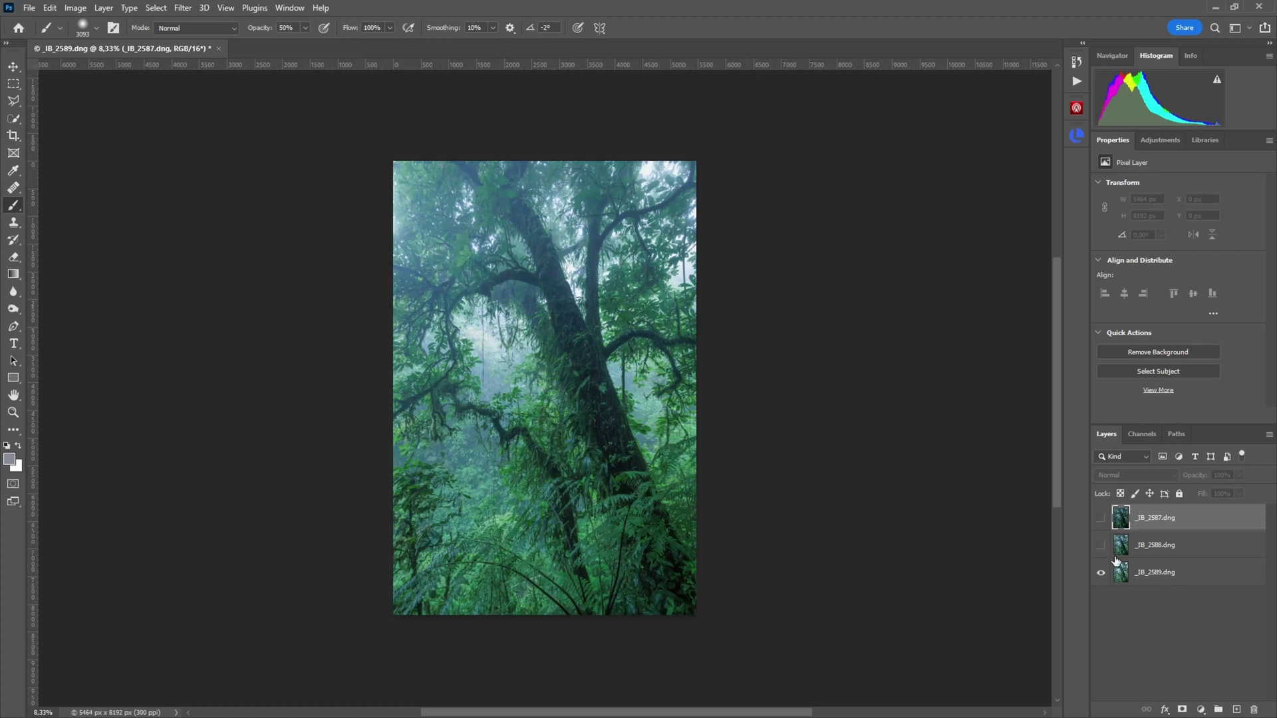
{"action": "left_click", "coordinate": [1101, 545]}
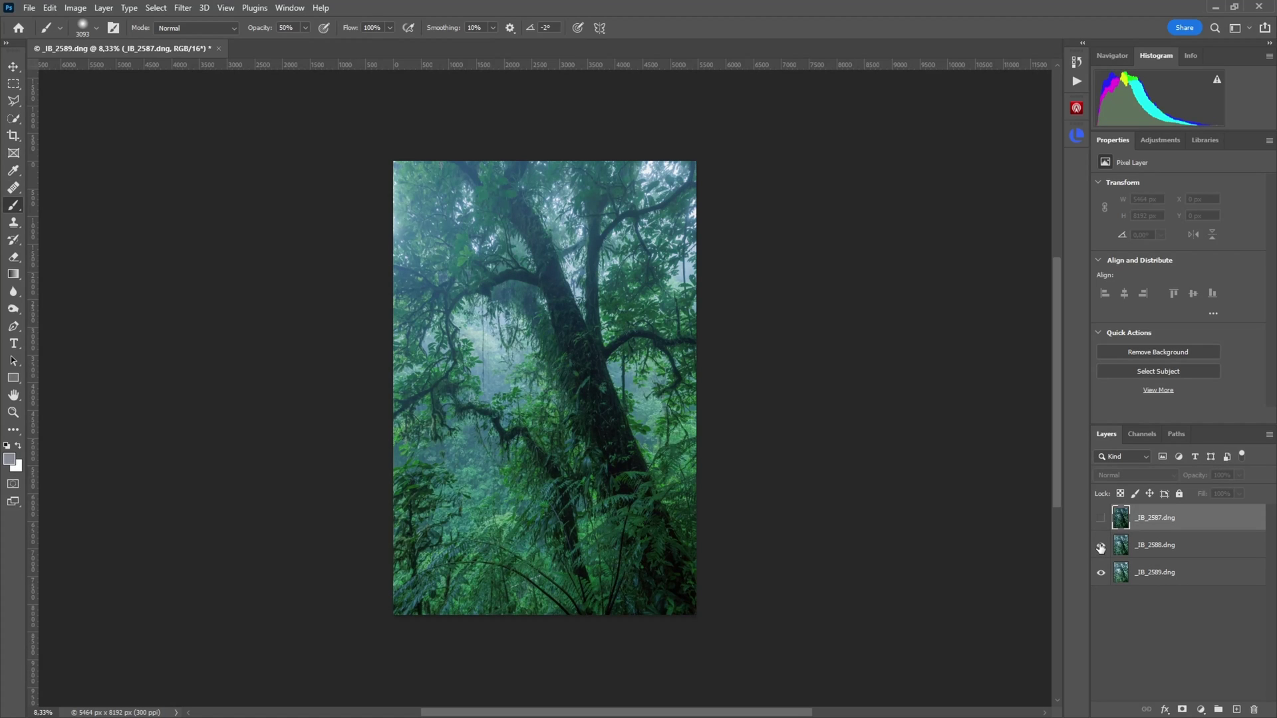
{"action": "left_click", "coordinate": [1101, 518]}
{"action": "left_click", "coordinate": [1101, 518]}
{"action": "left_click", "coordinate": [1102, 519]}
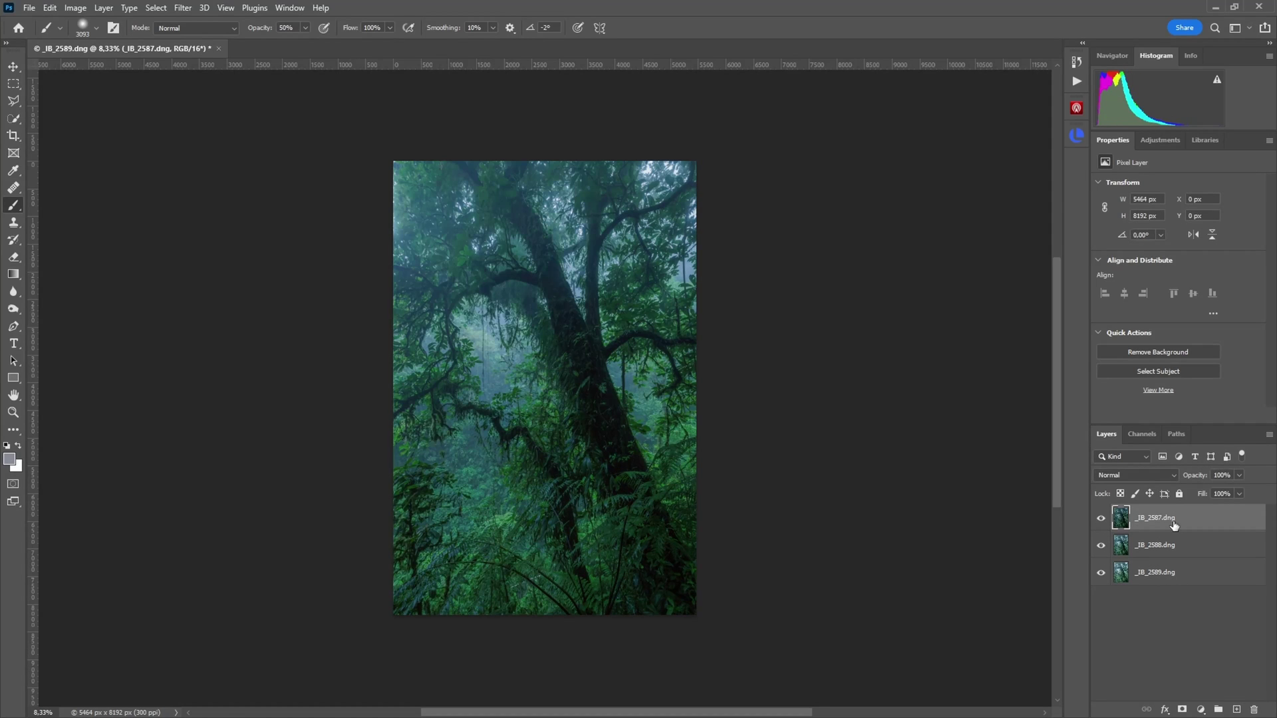
Add a black, hide-all layer mask to both _IB_2587.dng and _IB_2588.dng
{"action": "left_click", "coordinate": [1182, 710], "text": "alt"}
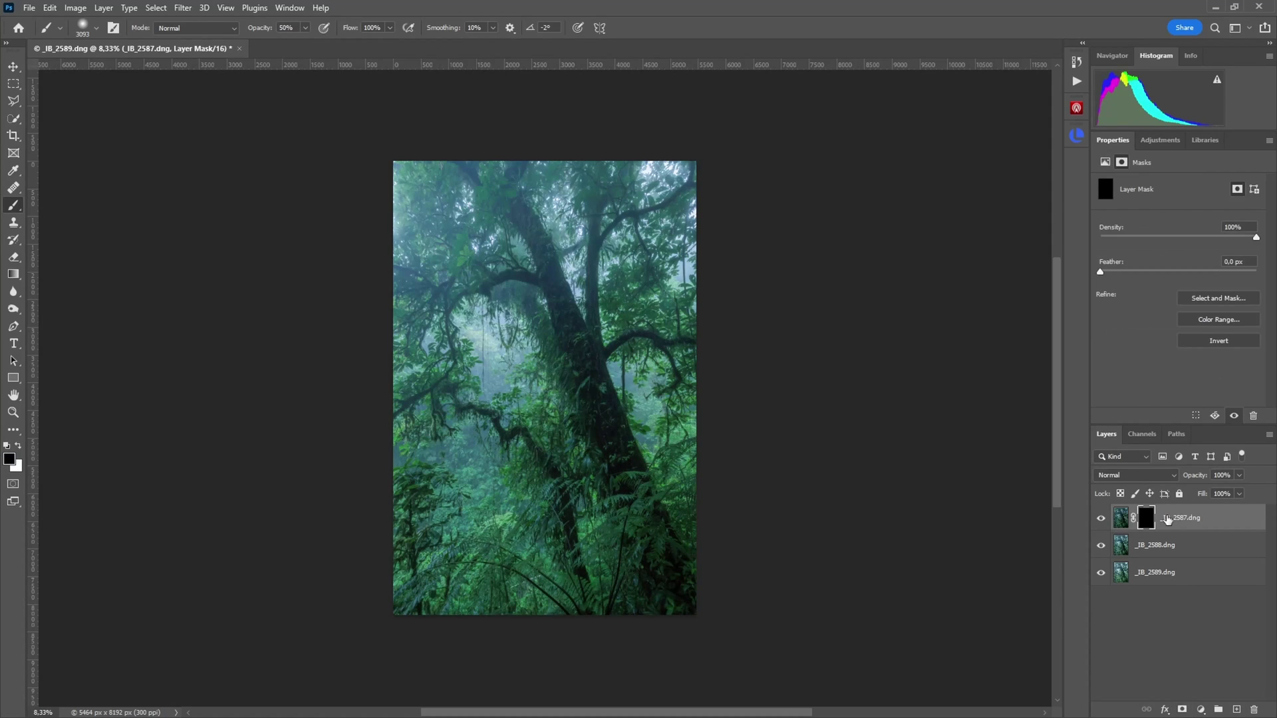
{"action": "left_click", "coordinate": [1199, 557]}
{"action": "left_click", "coordinate": [1182, 709], "text": "alt"}
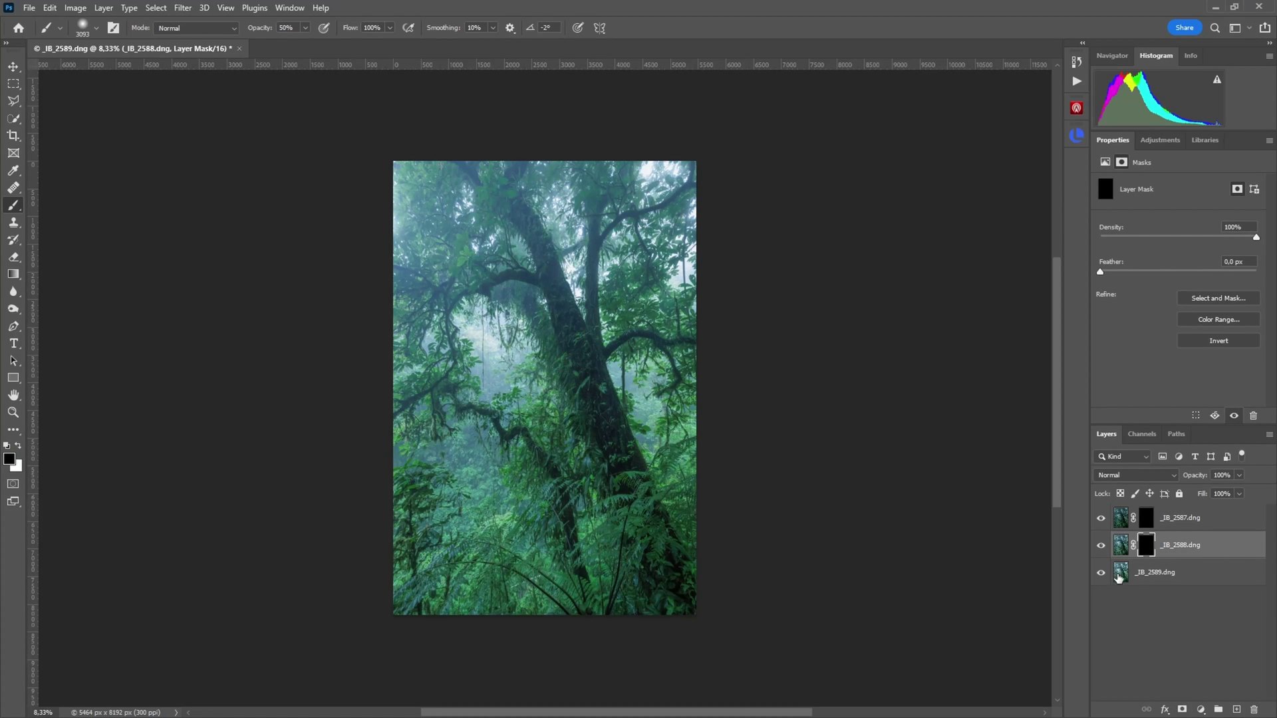
Paint white at 100% opacity with a large soft brush on the _IB_2588.dng mask over the bright misty gaps on both sides of the trunk
{"action": "left_click", "coordinate": [623, 449], "text": "ctrl"}
{"action": "left_click", "coordinate": [603, 449], "text": "ctrl"}
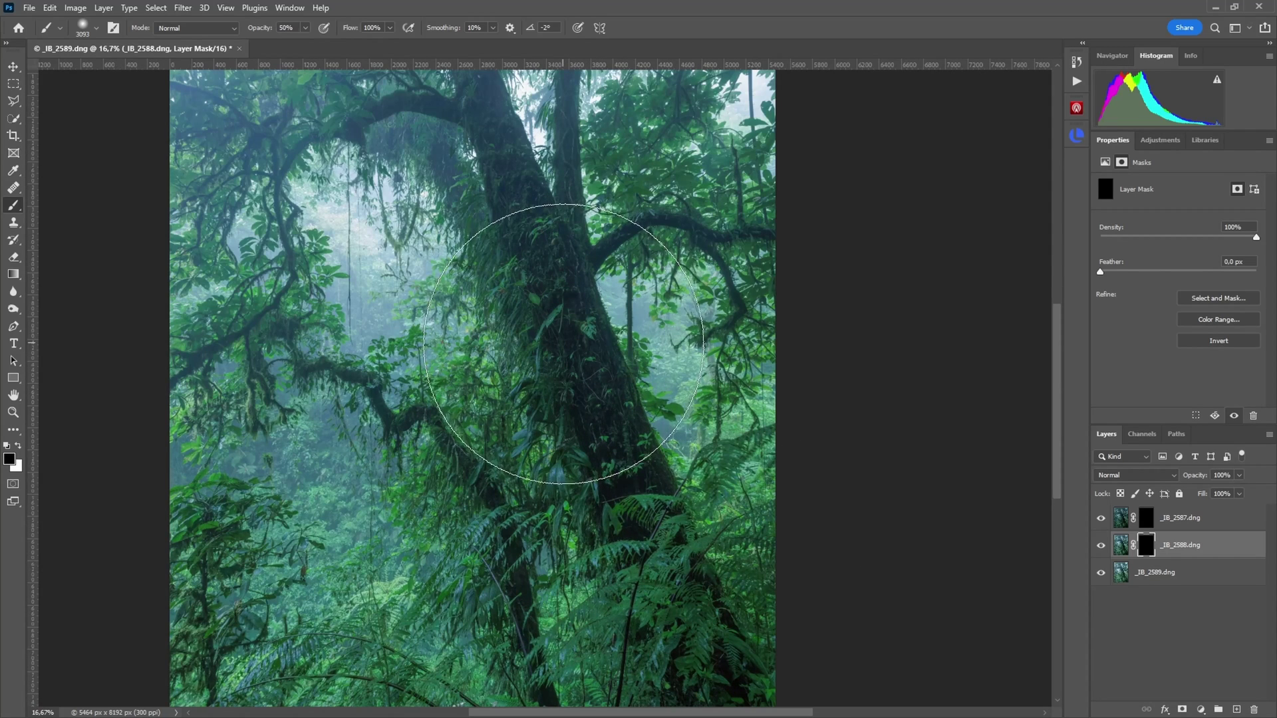
{"action": "left_click", "coordinate": [563, 344], "text": "ctrl+alt"}
{"action": "left_click", "coordinate": [564, 345], "text": "ctrl+alt"}
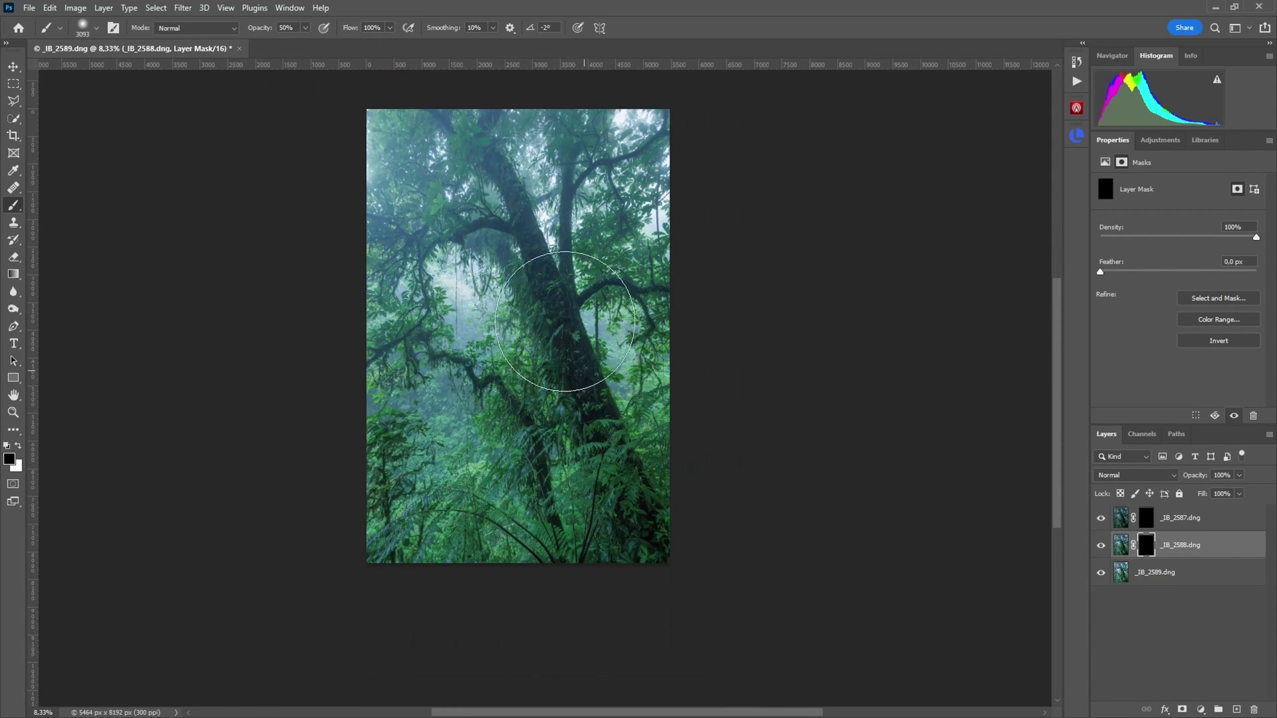
{"action": "left_click_drag", "start_coordinate": [490, 354], "coordinate": [474, 354]}
{"action": "left_click_drag", "start_coordinate": [457, 311], "coordinate": [466, 312]}
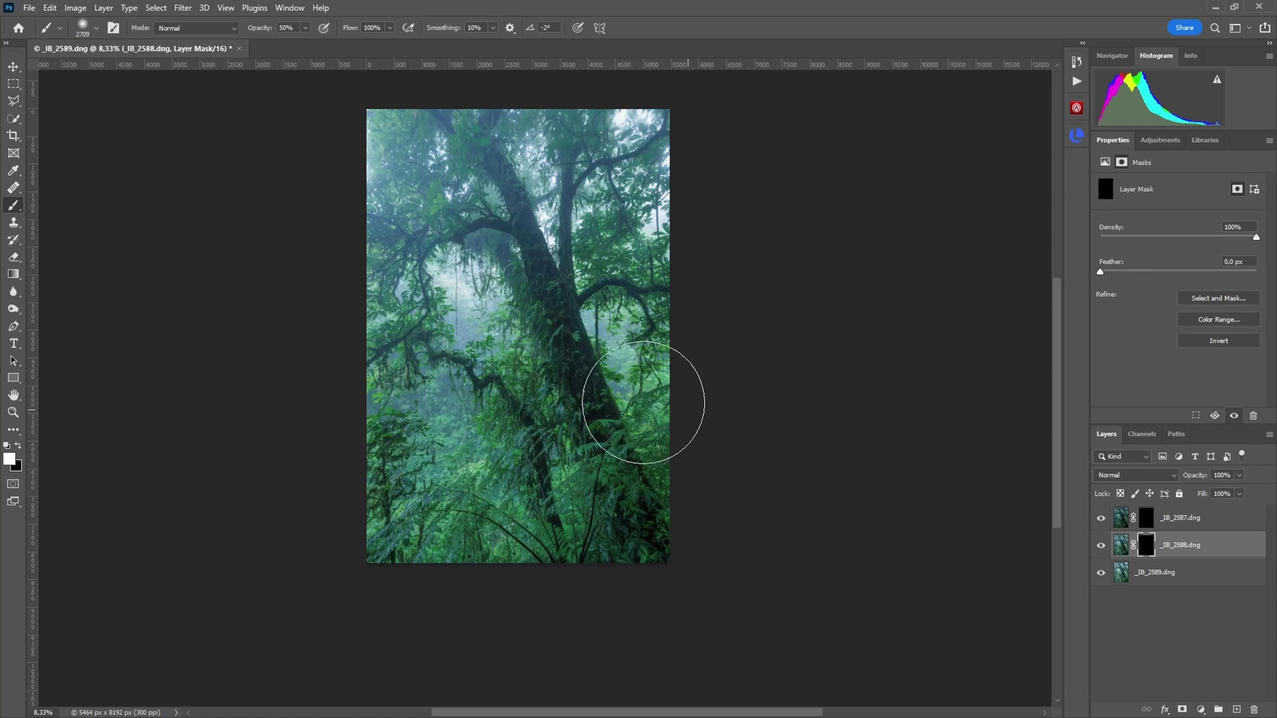
{"action": "left_click_drag", "start_coordinate": [463, 298], "coordinate": [448, 299]}
{"action": "key", "text": "0"}
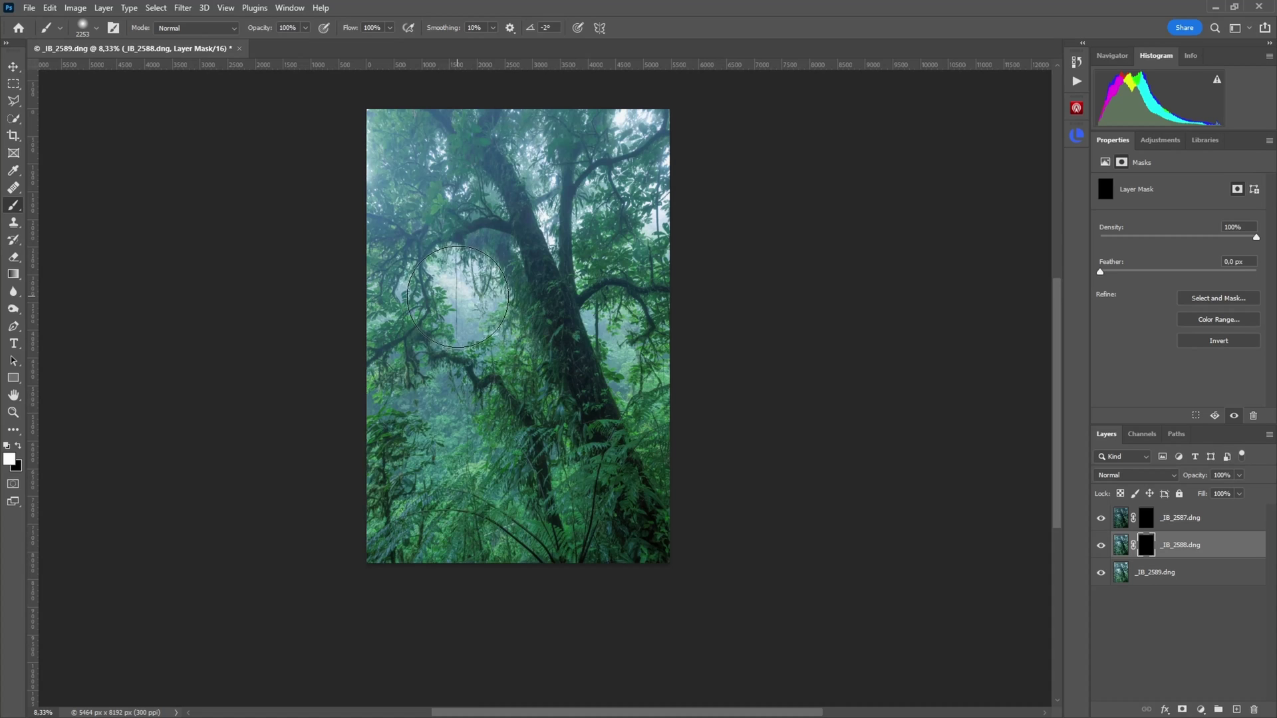
{"action": "left_click", "coordinate": [464, 293]}
{"action": "left_click_drag", "start_coordinate": [436, 292], "coordinate": [423, 293]}
{"action": "mouse_move", "coordinate": [446, 364]}
{"action": "left_mouse_down"}
{"action": "mouse_move", "coordinate": [460, 408]}
{"action": "mouse_move", "coordinate": [393, 395]}
{"action": "left_mouse_up"}
{"action": "left_click_drag", "start_coordinate": [604, 332], "coordinate": [602, 384]}
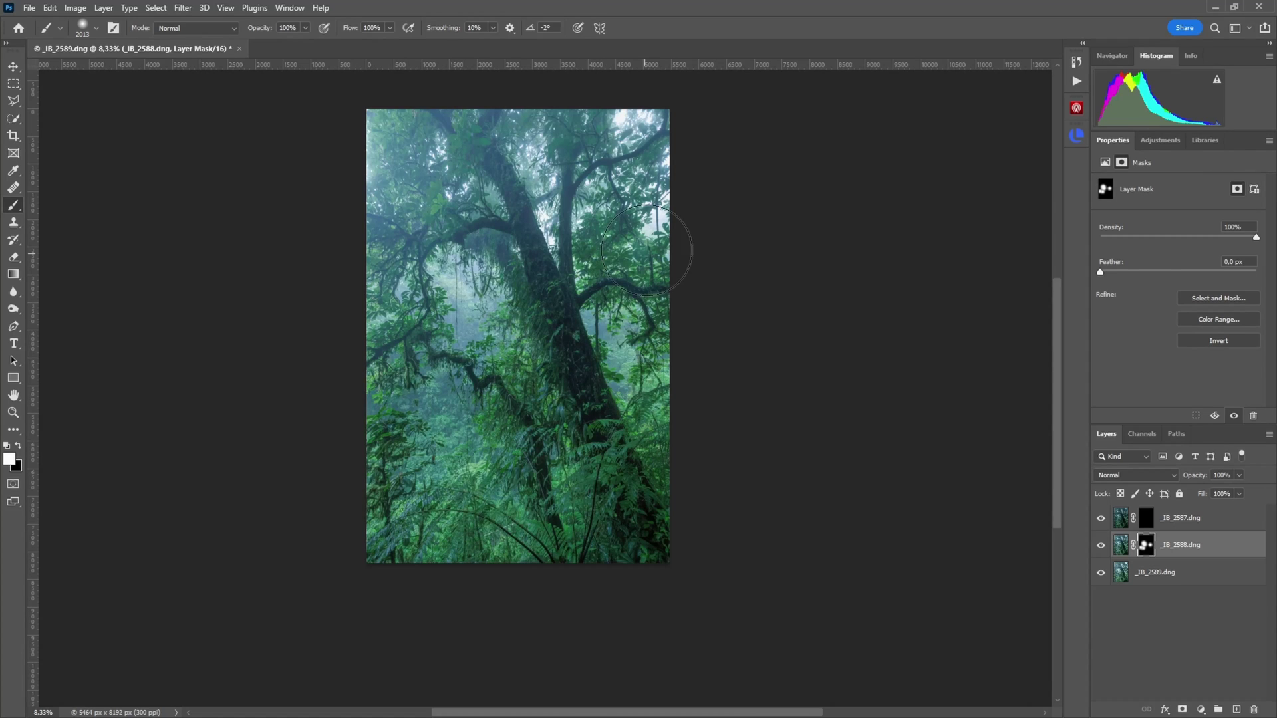
Paint white on the _IB_2588.dng mask over the bright canopy gaps in the image's upper right, top centre and upper left, reducing the brush between the branches
{"action": "mouse_move", "coordinate": [662, 123]}
{"action": "left_mouse_down"}
{"action": "mouse_move", "coordinate": [647, 111]}
{"action": "mouse_move", "coordinate": [653, 154]}
{"action": "left_mouse_up"}
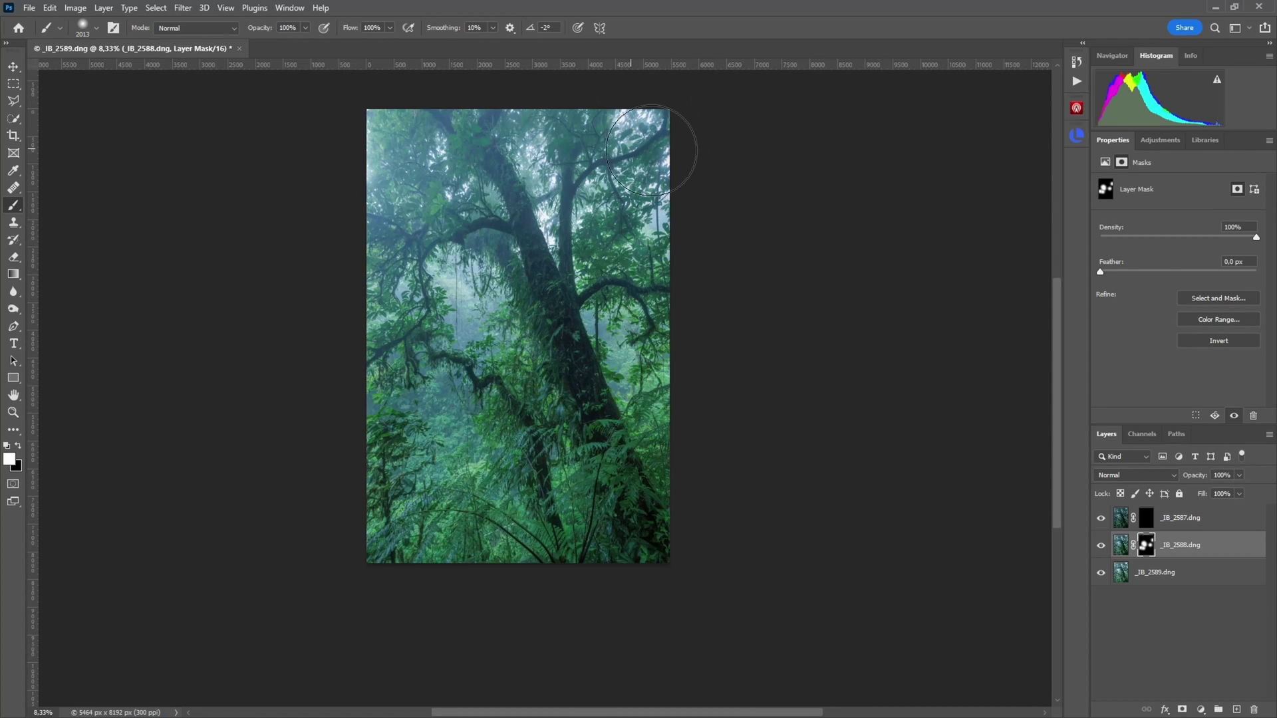
{"action": "left_click", "coordinate": [525, 155]}
{"action": "key", "text": "bracketleft"}
{"action": "key", "text": "bracketleft"}
{"action": "key", "text": "bracketleft"}
{"action": "key", "text": "bracketleft"}
{"action": "key", "text": "bracketleft"}
{"action": "key", "text": "bracketleft"}
{"action": "key", "text": "bracketleft"}
{"action": "key", "text": "bracketleft"}
{"action": "left_click", "coordinate": [547, 233]}
{"action": "left_click", "coordinate": [454, 182]}
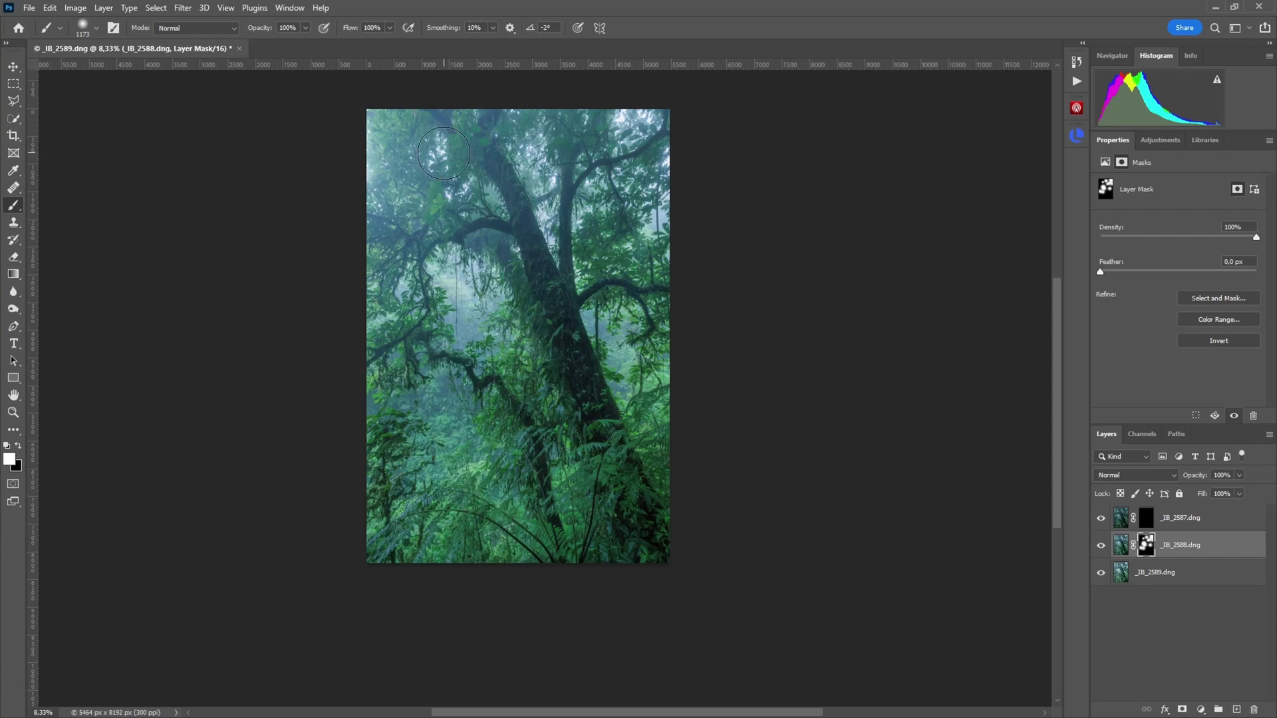
{"action": "left_click_drag", "start_coordinate": [405, 175], "coordinate": [426, 179]}
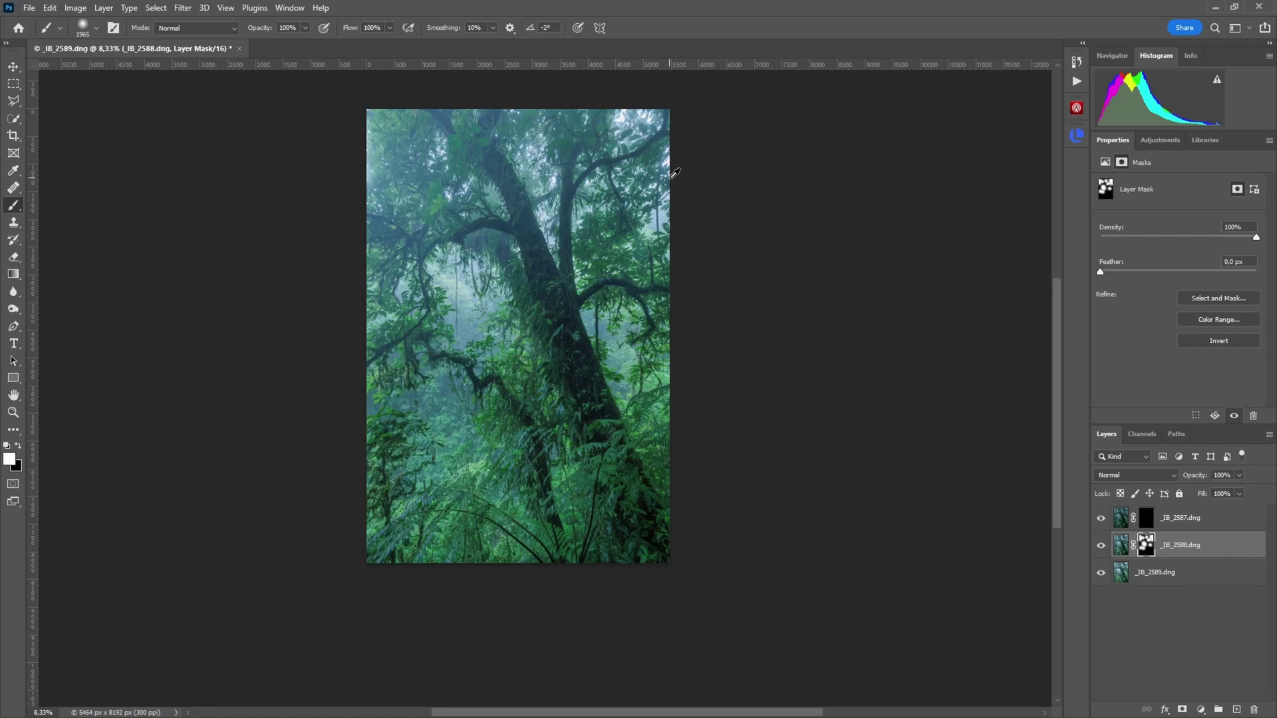
{"action": "left_click_drag", "start_coordinate": [653, 185], "coordinate": [639, 196]}
Examine the blended highlights up close around the hanging vines and across the upper canopy from its left edge to its right edge
{"action": "left_click", "coordinate": [480, 282], "text": "ctrl"}
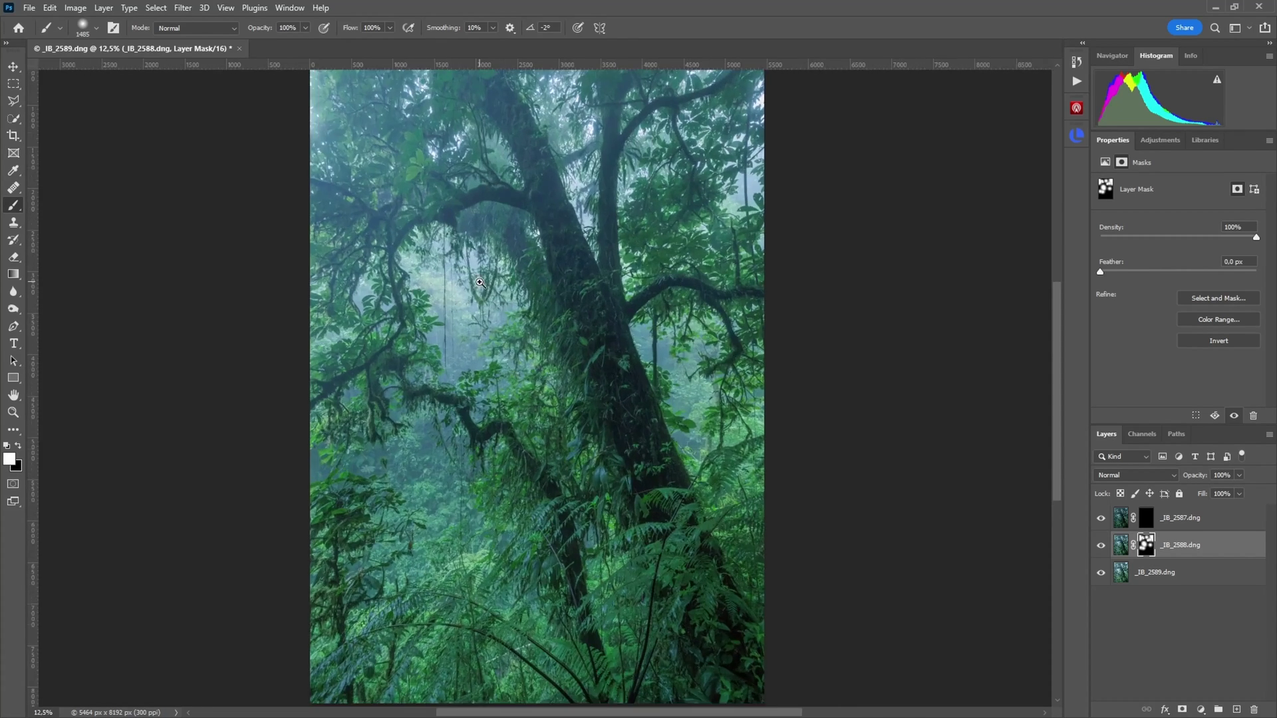
{"action": "left_click", "coordinate": [479, 282], "text": "ctrl"}
{"action": "left_click", "coordinate": [513, 300], "text": "ctrl"}
{"action": "left_click", "coordinate": [467, 414], "text": "ctrl"}
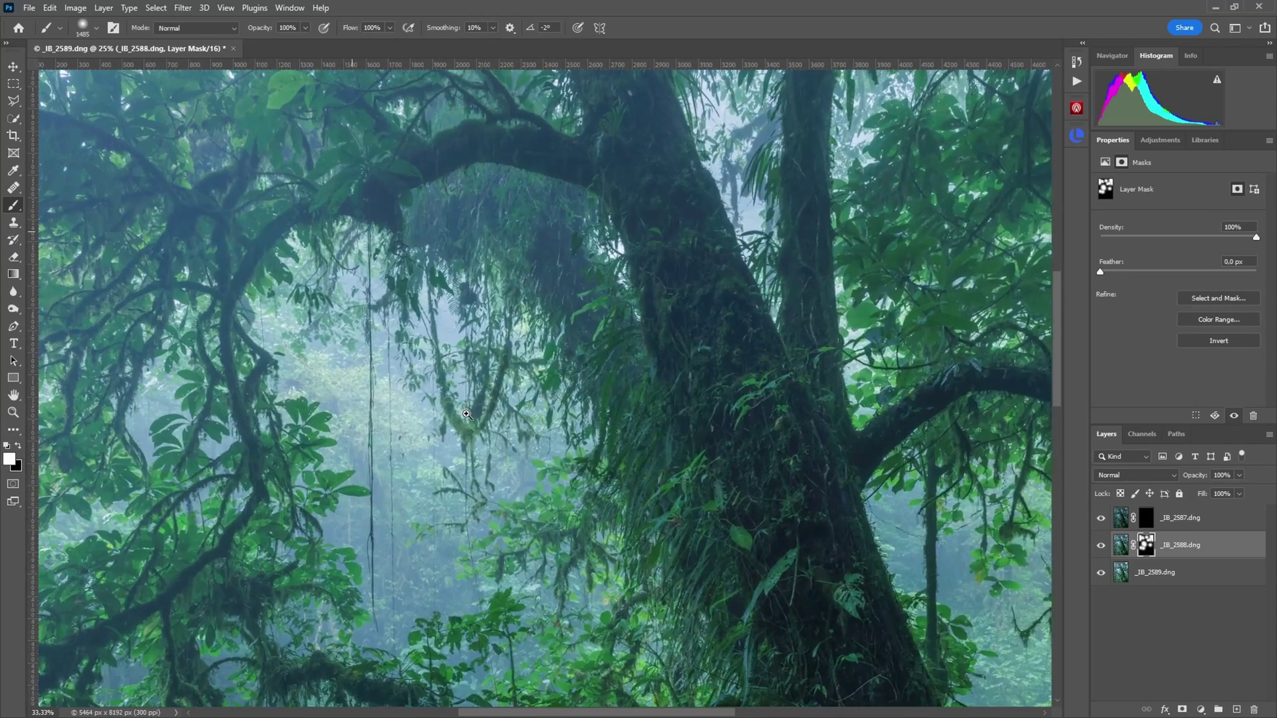
{"action": "left_click_drag", "start_coordinate": [627, 247], "coordinate": [569, 385]}
{"action": "mouse_move", "coordinate": [571, 387]}
{"action": "left_mouse_down"}
{"action": "mouse_move", "coordinate": [445, 387]}
{"action": "mouse_move", "coordinate": [499, 422]}
{"action": "mouse_move", "coordinate": [492, 448]}
{"action": "left_mouse_up"}
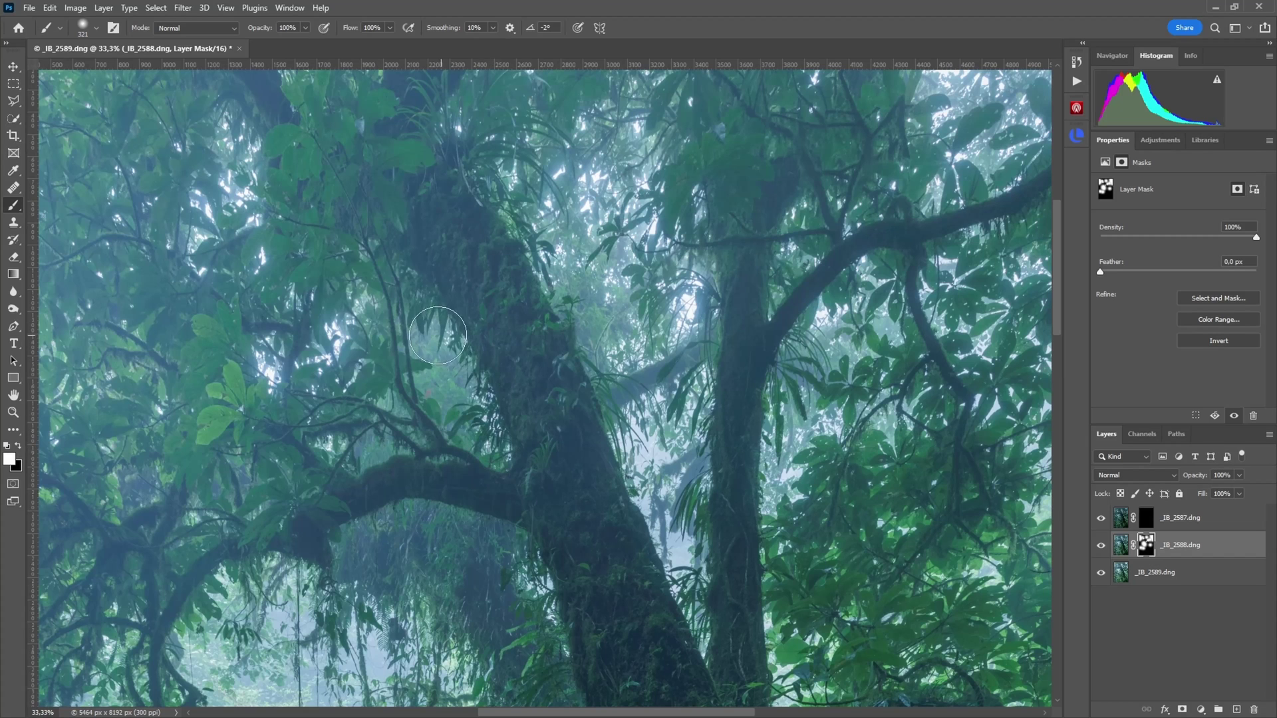
{"action": "mouse_move", "coordinate": [618, 339]}
{"action": "left_mouse_down"}
{"action": "mouse_move", "coordinate": [677, 315]}
{"action": "mouse_move", "coordinate": [635, 323]}
{"action": "mouse_move", "coordinate": [674, 571]}
{"action": "left_mouse_up"}
{"action": "left_click_drag", "start_coordinate": [649, 371], "coordinate": [642, 569]}
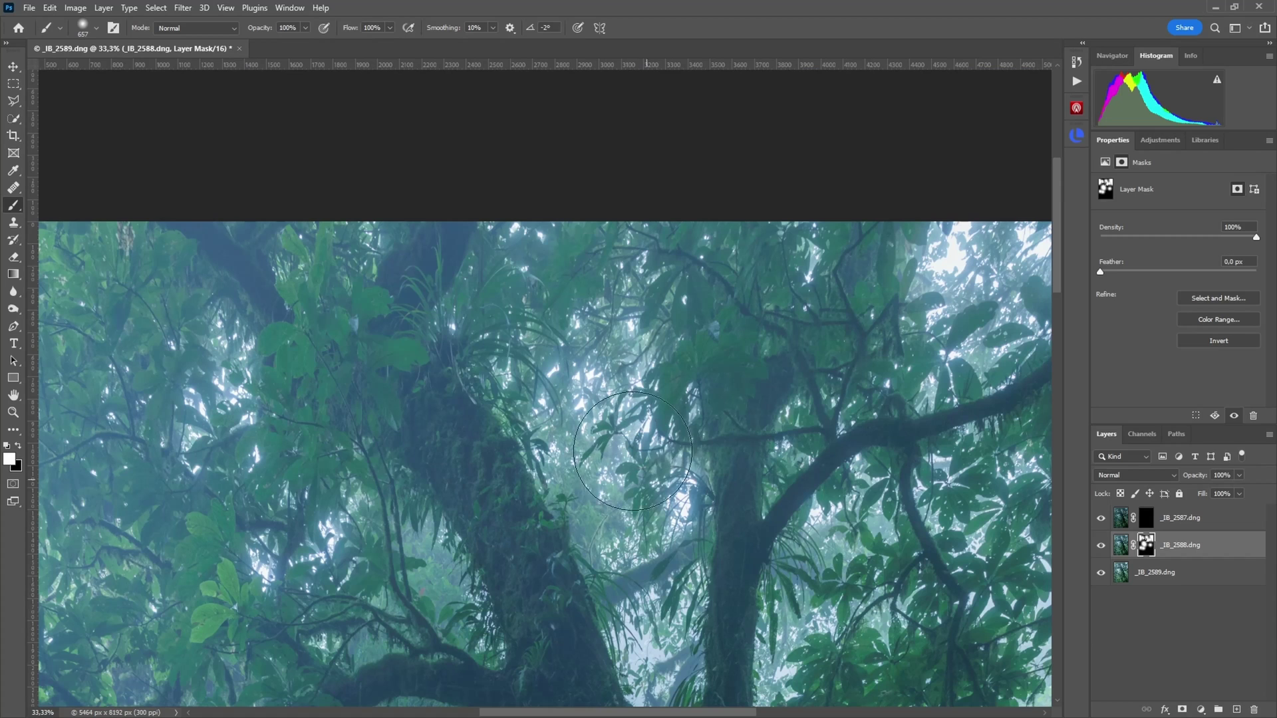
{"action": "mouse_move", "coordinate": [517, 419]}
{"action": "left_mouse_down"}
{"action": "mouse_move", "coordinate": [550, 362]}
{"action": "mouse_move", "coordinate": [774, 312]}
{"action": "left_mouse_up"}
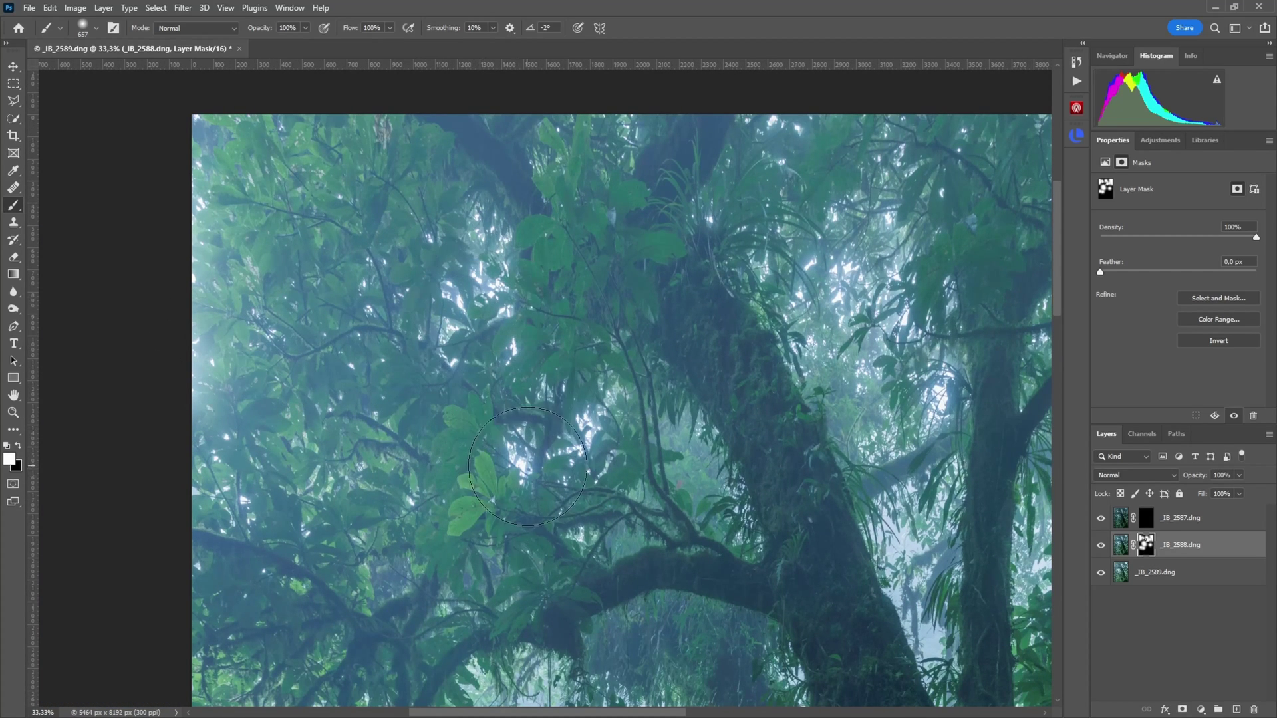
{"action": "left_click_drag", "start_coordinate": [673, 468], "coordinate": [178, 457]}
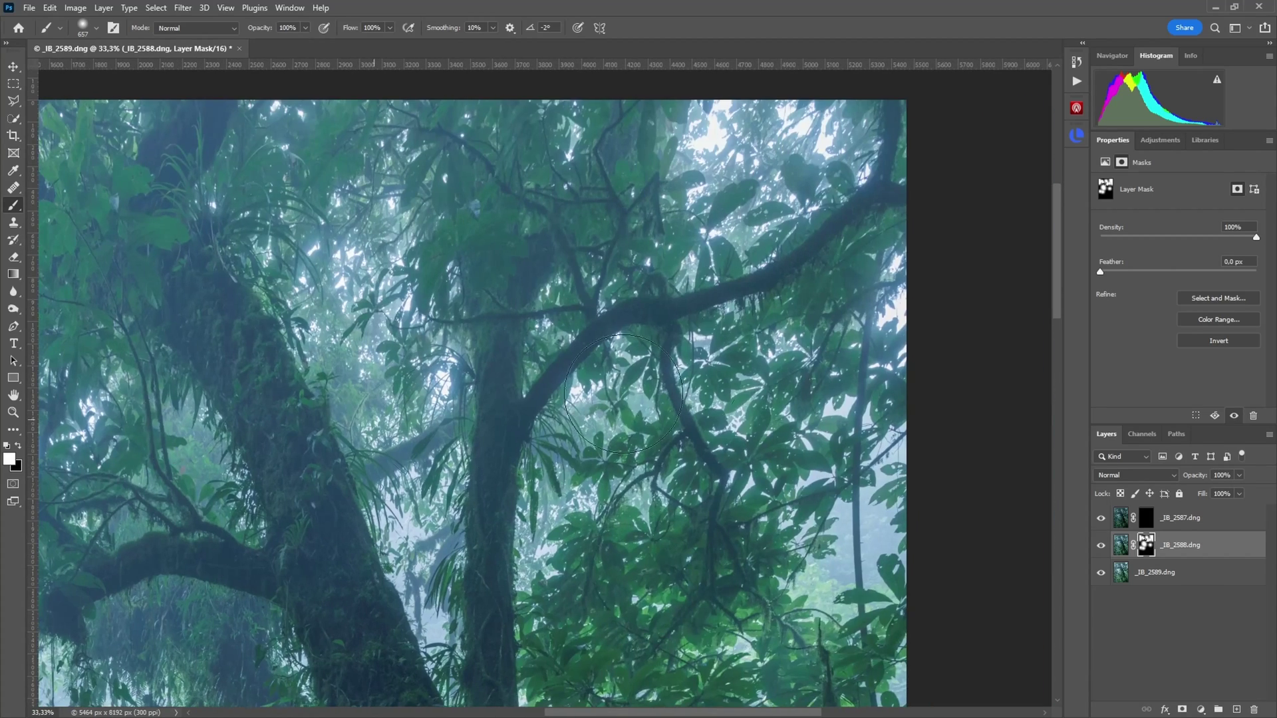
{"action": "mouse_move", "coordinate": [835, 496]}
{"action": "left_mouse_down"}
{"action": "mouse_move", "coordinate": [815, 221]}
{"action": "mouse_move", "coordinate": [864, 245]}
{"action": "mouse_move", "coordinate": [893, 242]}
{"action": "left_mouse_up"}
{"action": "left_click", "coordinate": [862, 231]}
Examine the blend up close along the trunk, mossy branches and lower foliage, finishing with a wider look at the tree
{"action": "mouse_move", "coordinate": [576, 423]}
{"action": "left_mouse_down"}
{"action": "mouse_move", "coordinate": [750, 279]}
{"action": "mouse_move", "coordinate": [733, 319]}
{"action": "left_mouse_up"}
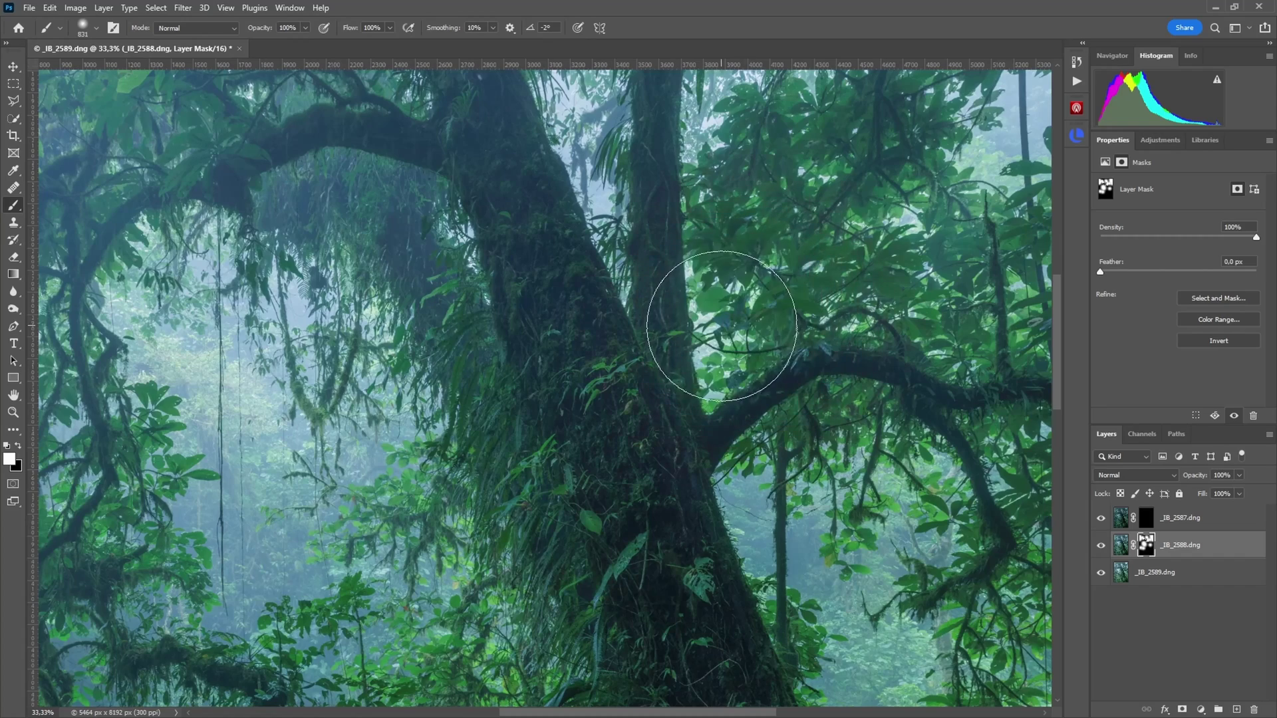
{"action": "left_click_drag", "start_coordinate": [410, 403], "coordinate": [629, 221]}
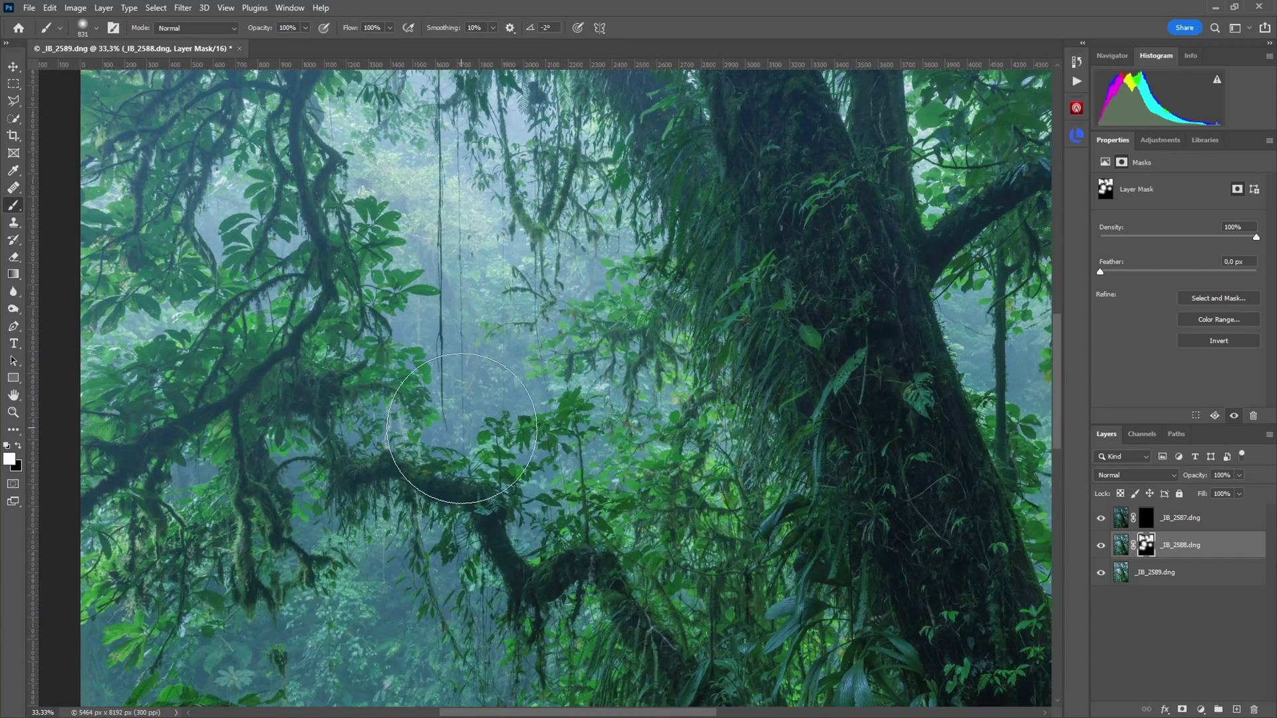
{"action": "left_click_drag", "start_coordinate": [579, 448], "coordinate": [718, 182]}
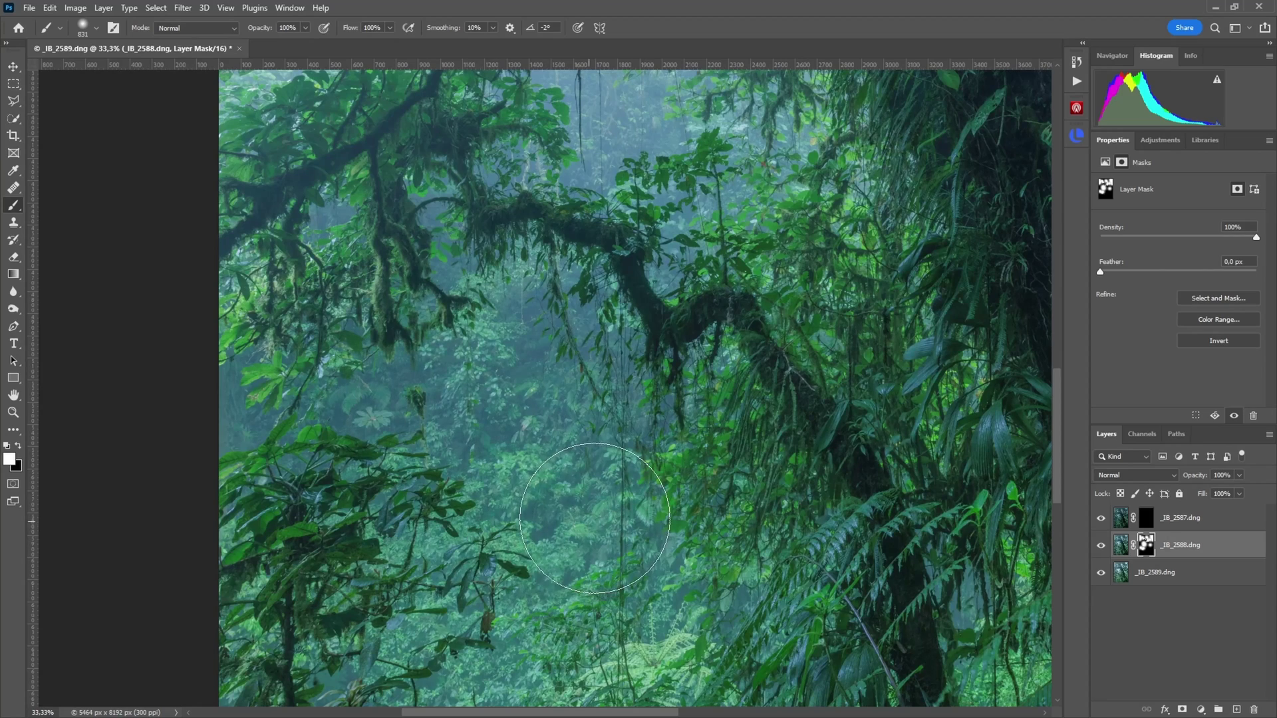
{"action": "left_click_drag", "start_coordinate": [603, 538], "coordinate": [424, 535]}
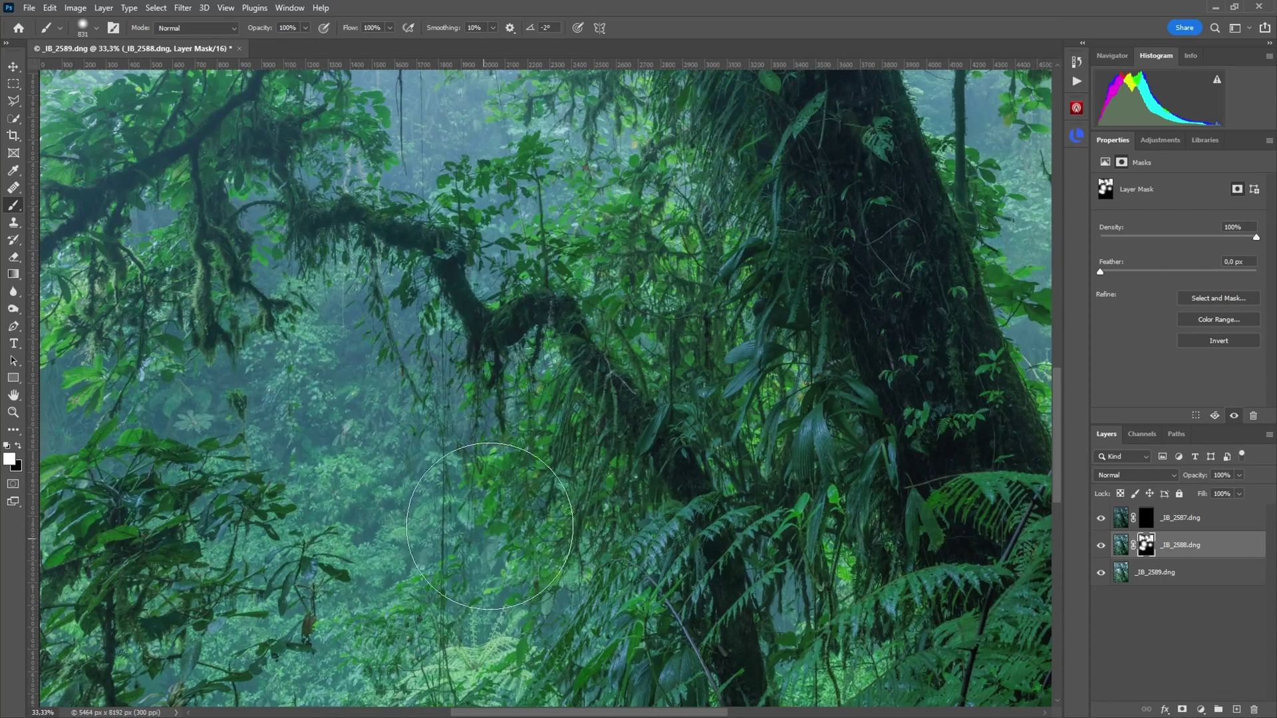
{"action": "left_click_drag", "start_coordinate": [207, 479], "coordinate": [467, 452]}
{"action": "left_click_drag", "start_coordinate": [564, 281], "coordinate": [388, 550]}
{"action": "left_click_drag", "start_coordinate": [593, 366], "coordinate": [454, 632]}
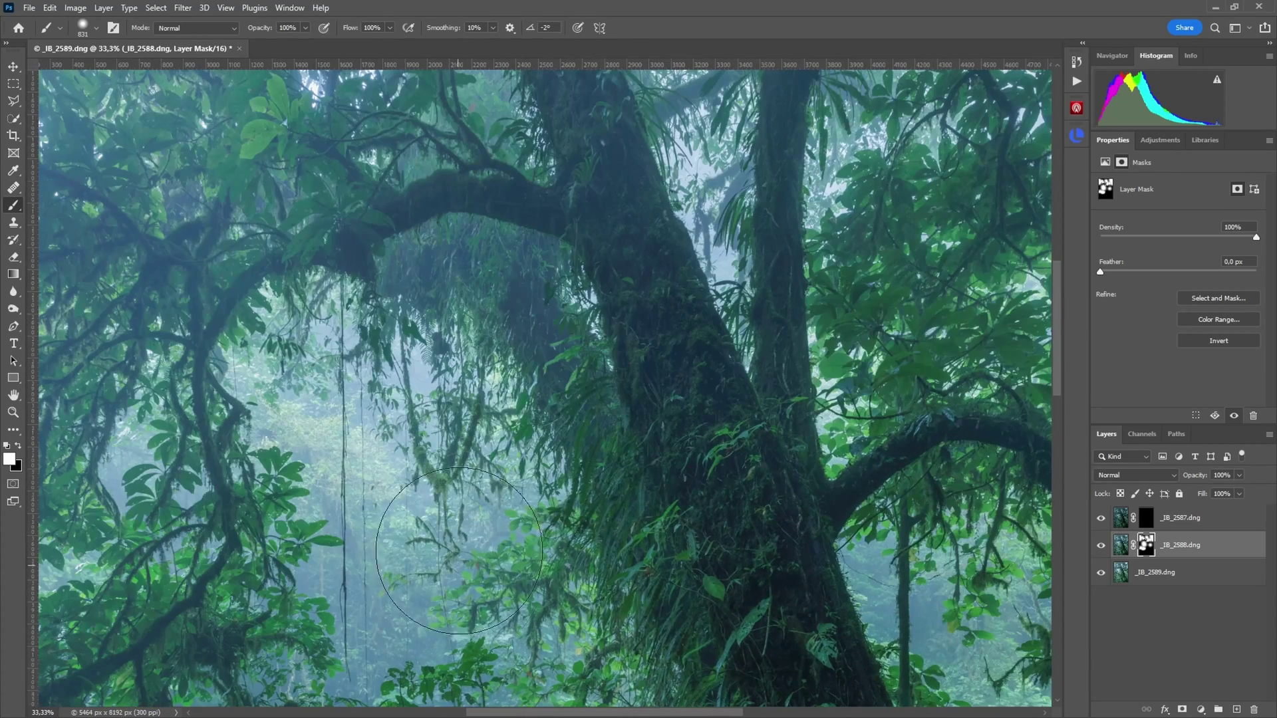
{"action": "scroll", "coordinate": [355, 482], "scroll_direction": "down", "scroll_amount": 2}
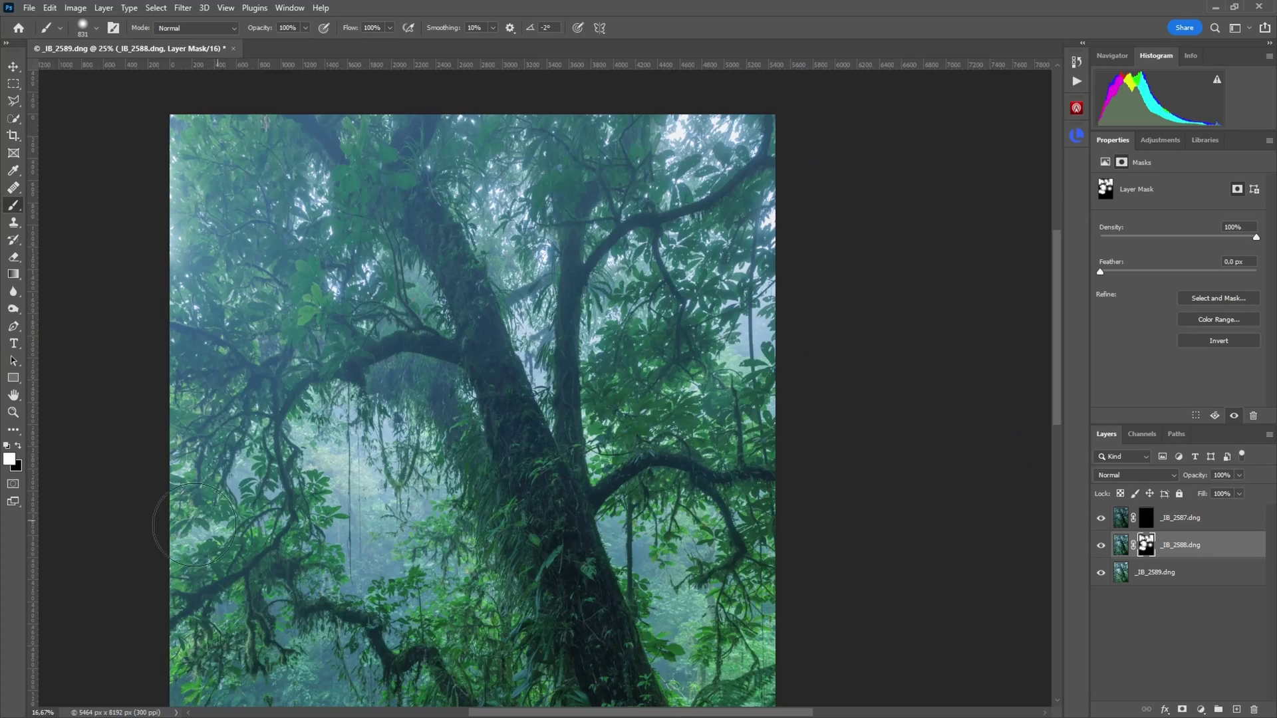
{"action": "left_click", "coordinate": [276, 477], "text": "ctrl+alt"}
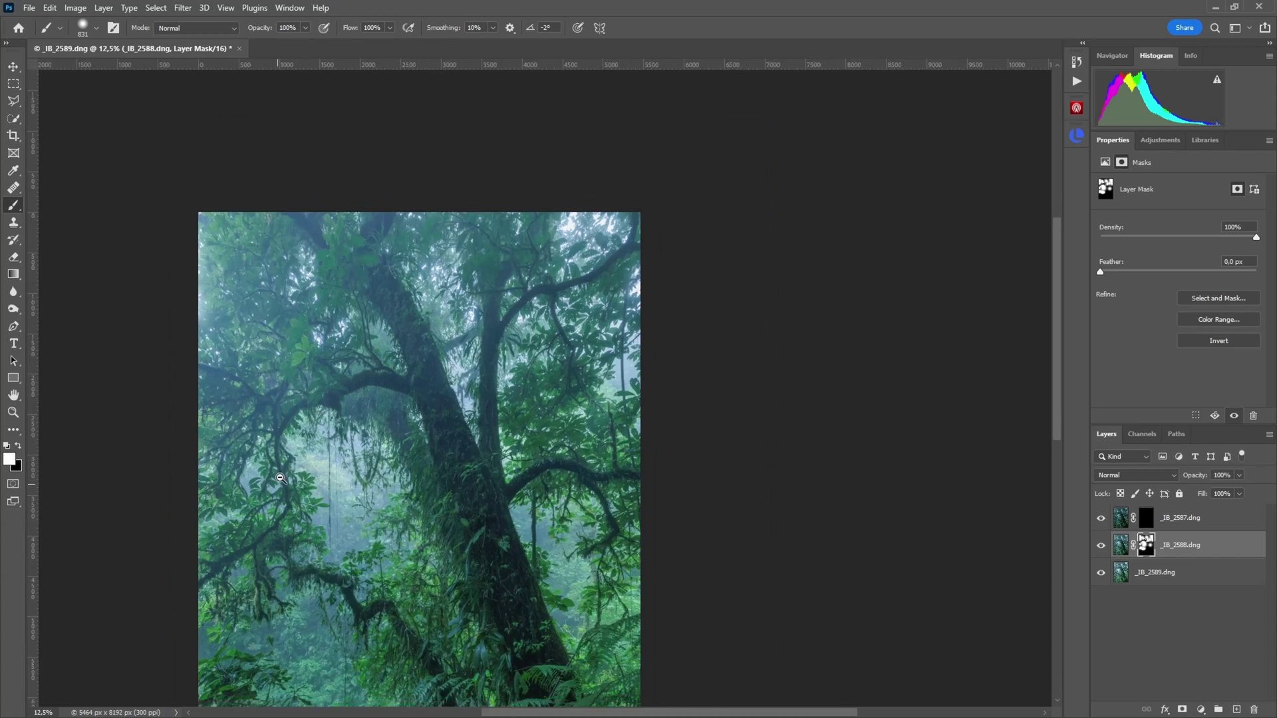
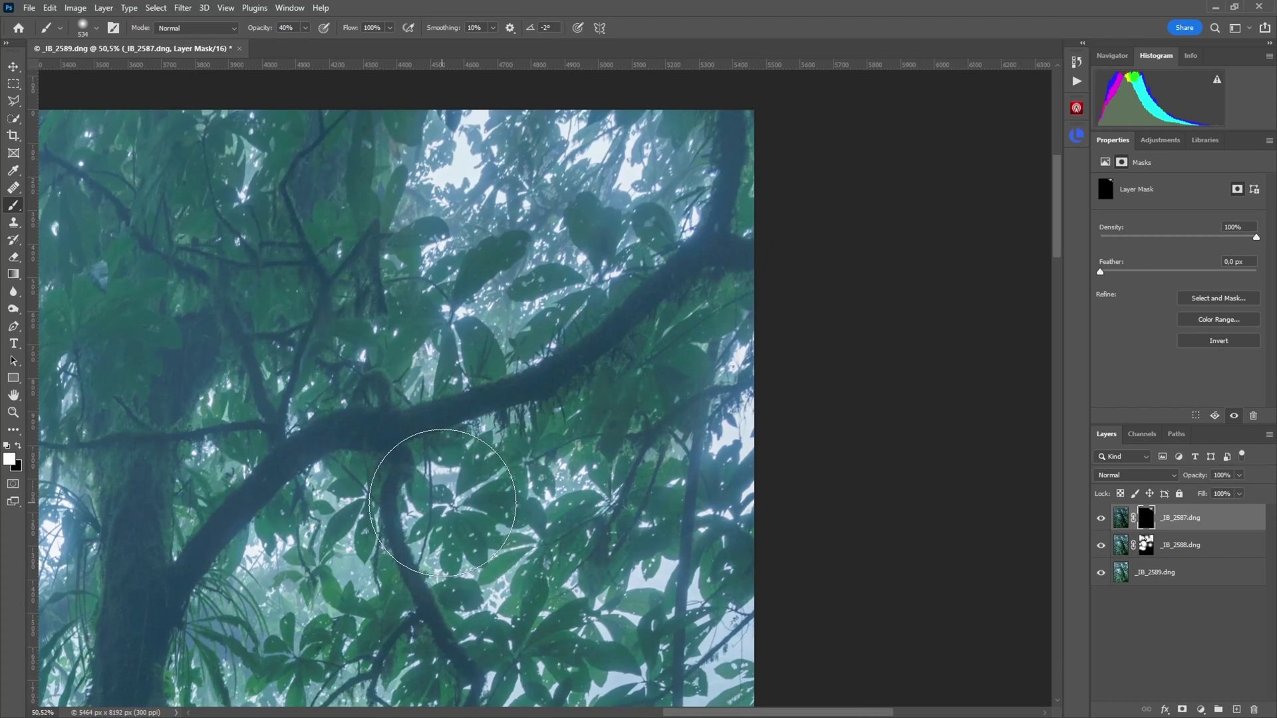
Paint white at 30% opacity on the _IB_2587.dng mask over the bright gaps beside the thinner trunk
{"action": "key", "text": "3"}
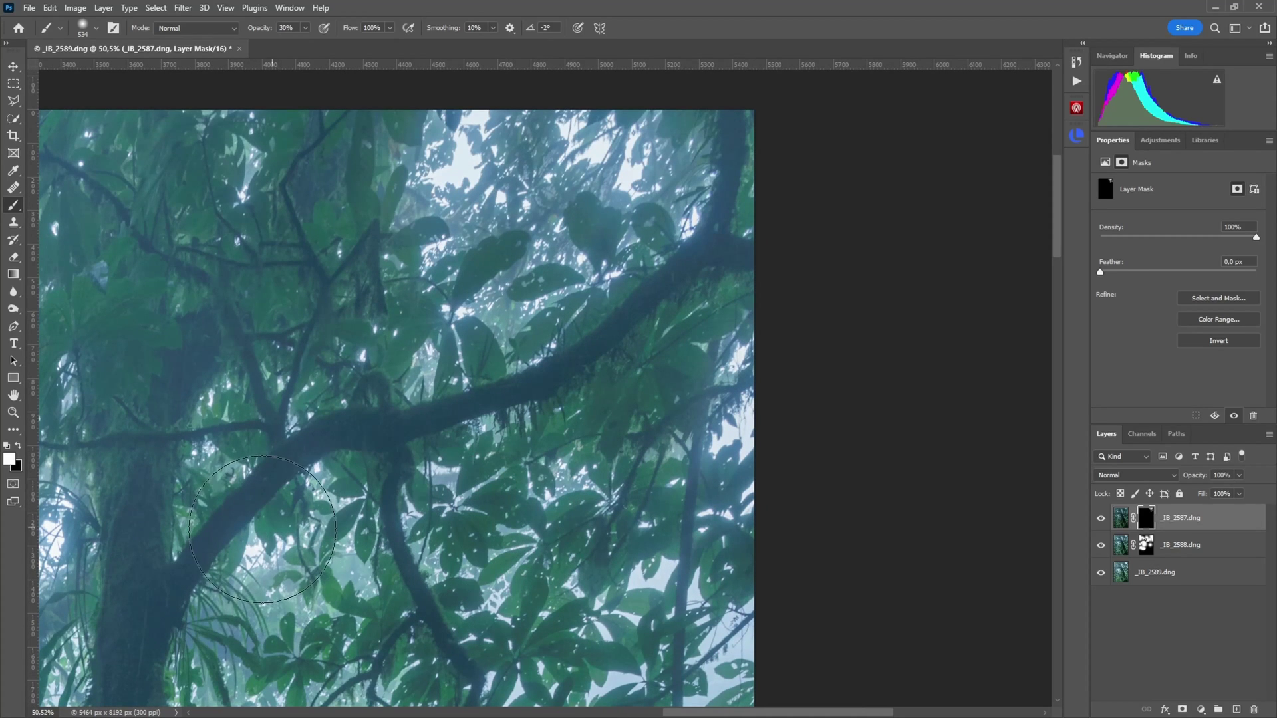
{"action": "left_click_drag", "start_coordinate": [397, 381], "coordinate": [632, 401]}
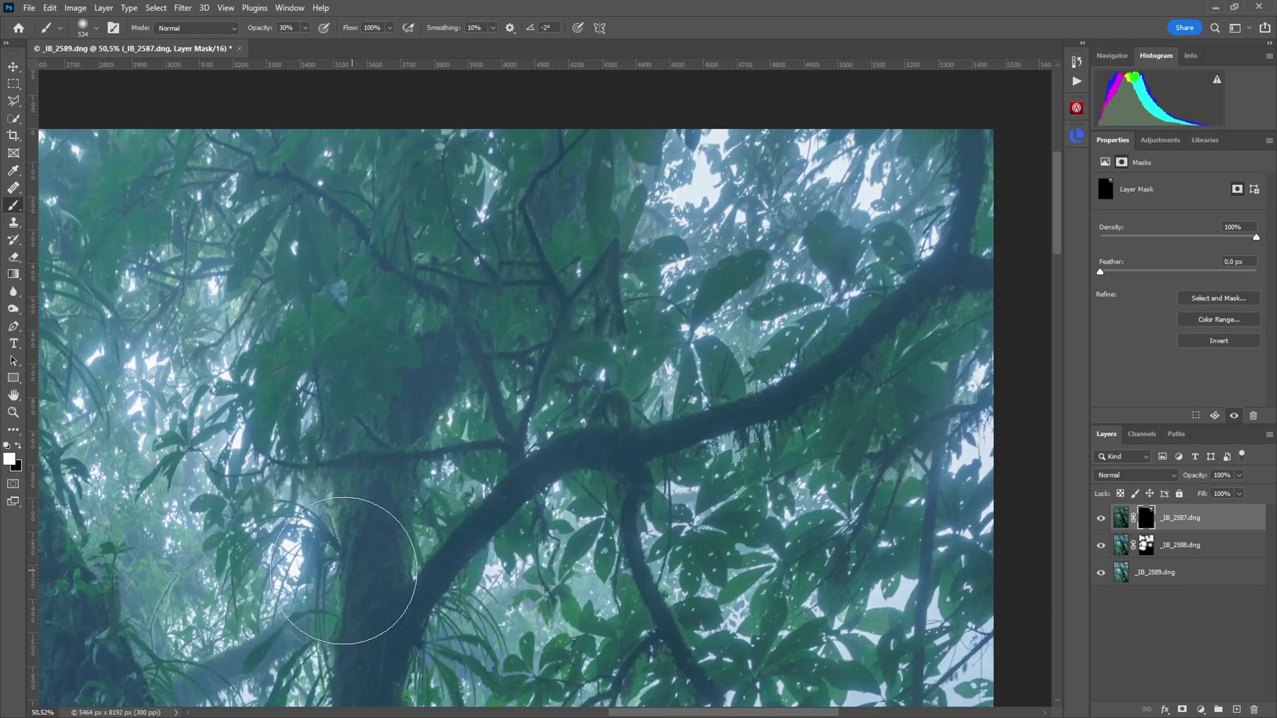
{"action": "left_click", "coordinate": [294, 564]}
{"action": "left_click", "coordinate": [194, 392]}
{"action": "mouse_move", "coordinate": [630, 332]}
{"action": "left_mouse_down"}
{"action": "mouse_move", "coordinate": [444, 459]}
{"action": "mouse_move", "coordinate": [496, 403]}
{"action": "left_mouse_up"}
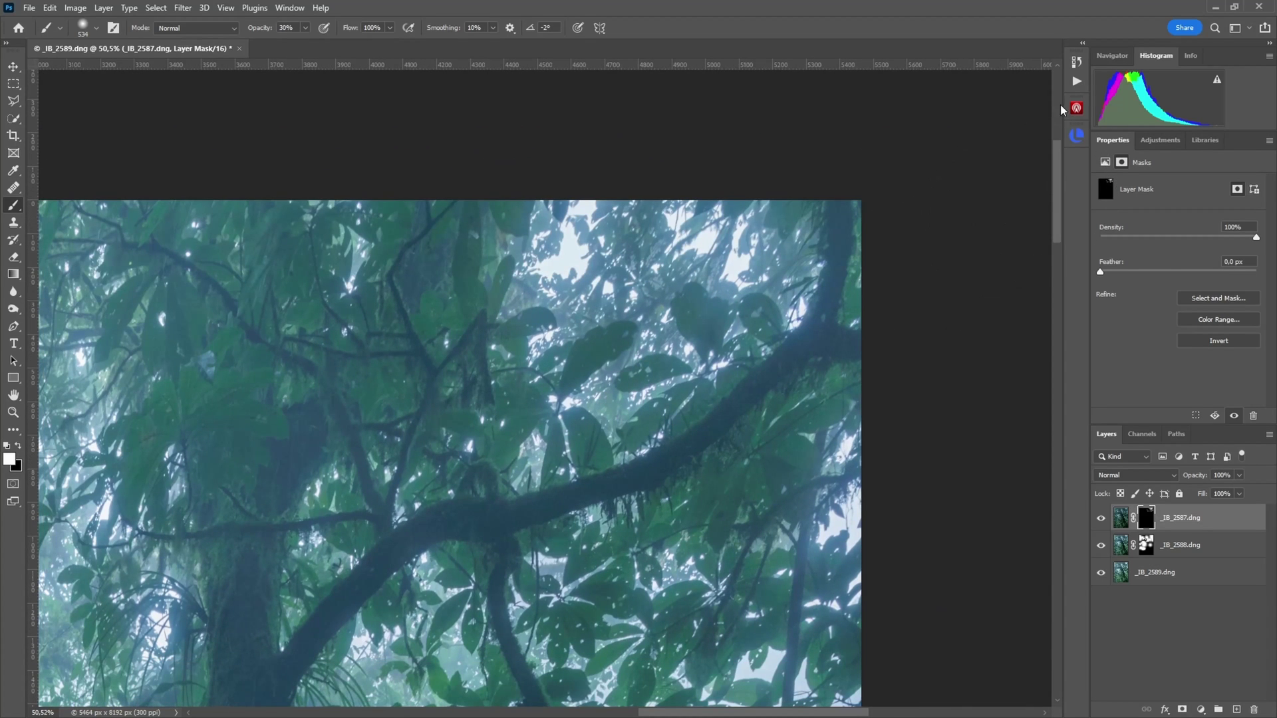
Load a Lumenzia L4 luminosity selection of the highlights, hide its selection edges and target the _IB_2587.dng layer mask
{"action": "left_click", "coordinate": [1076, 137]}
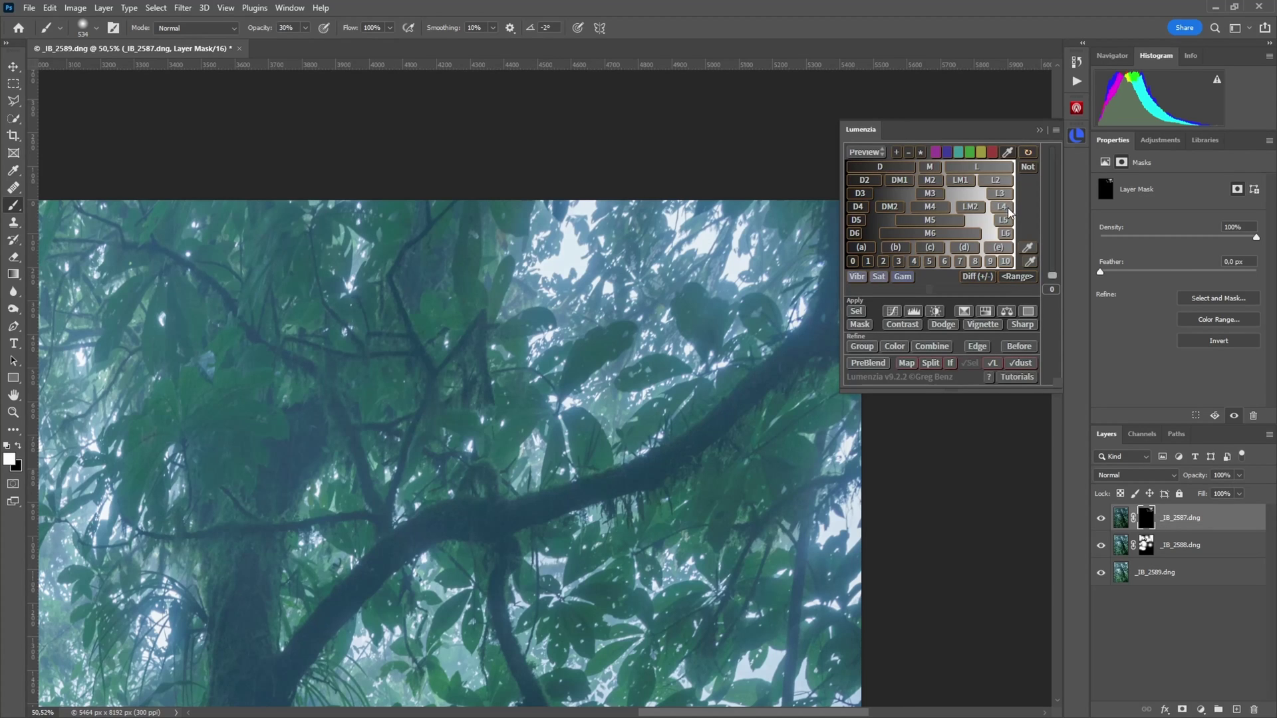
{"action": "left_click", "coordinate": [1005, 219]}
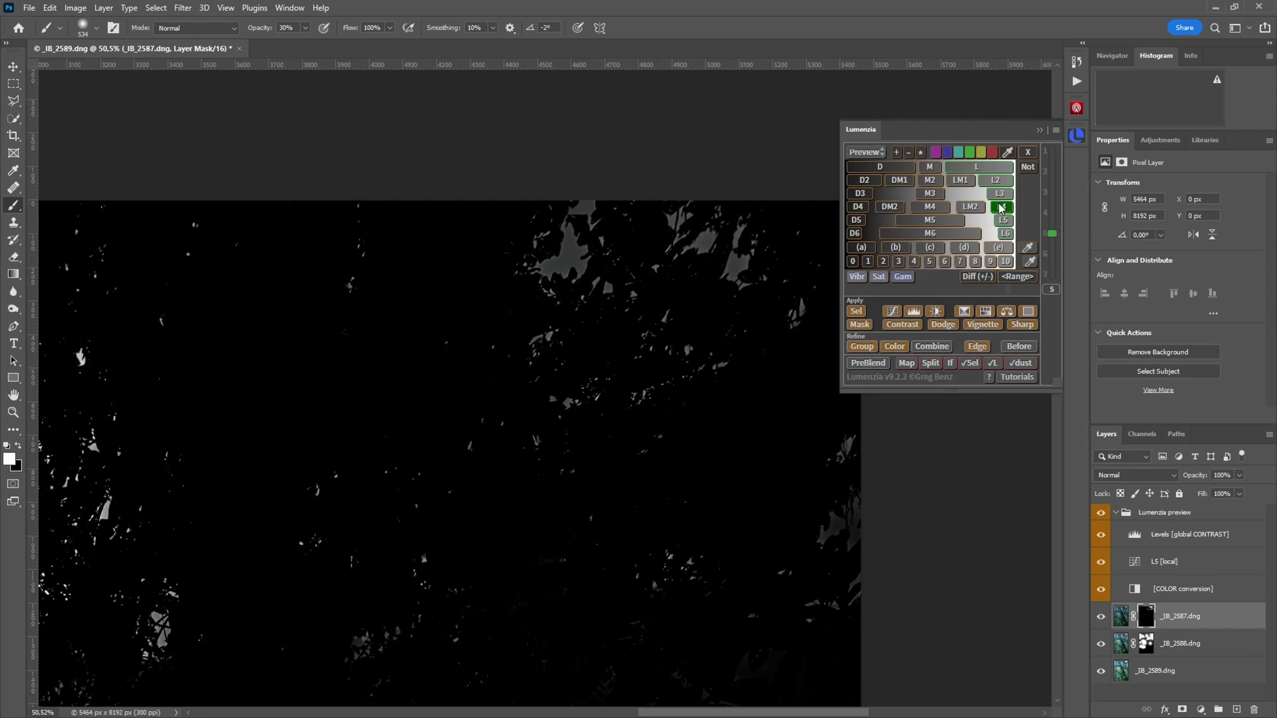
{"action": "left_click", "coordinate": [1001, 208]}
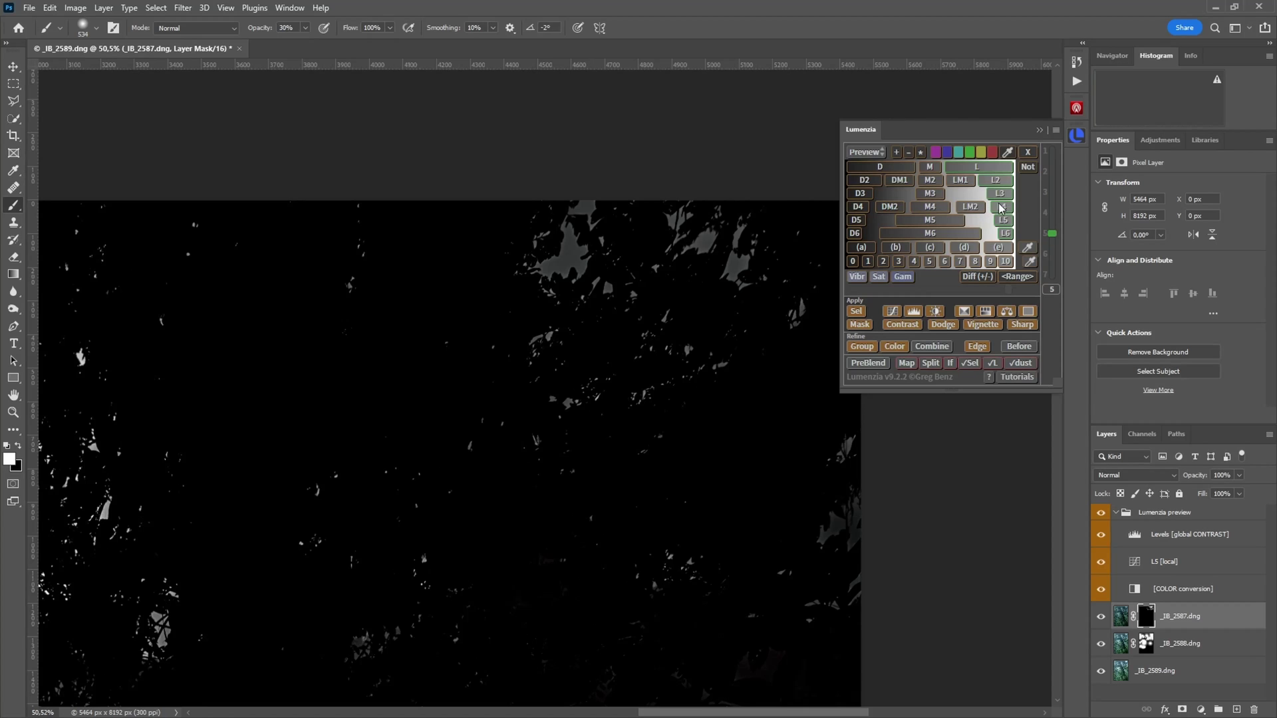
{"action": "left_click", "coordinate": [858, 313]}
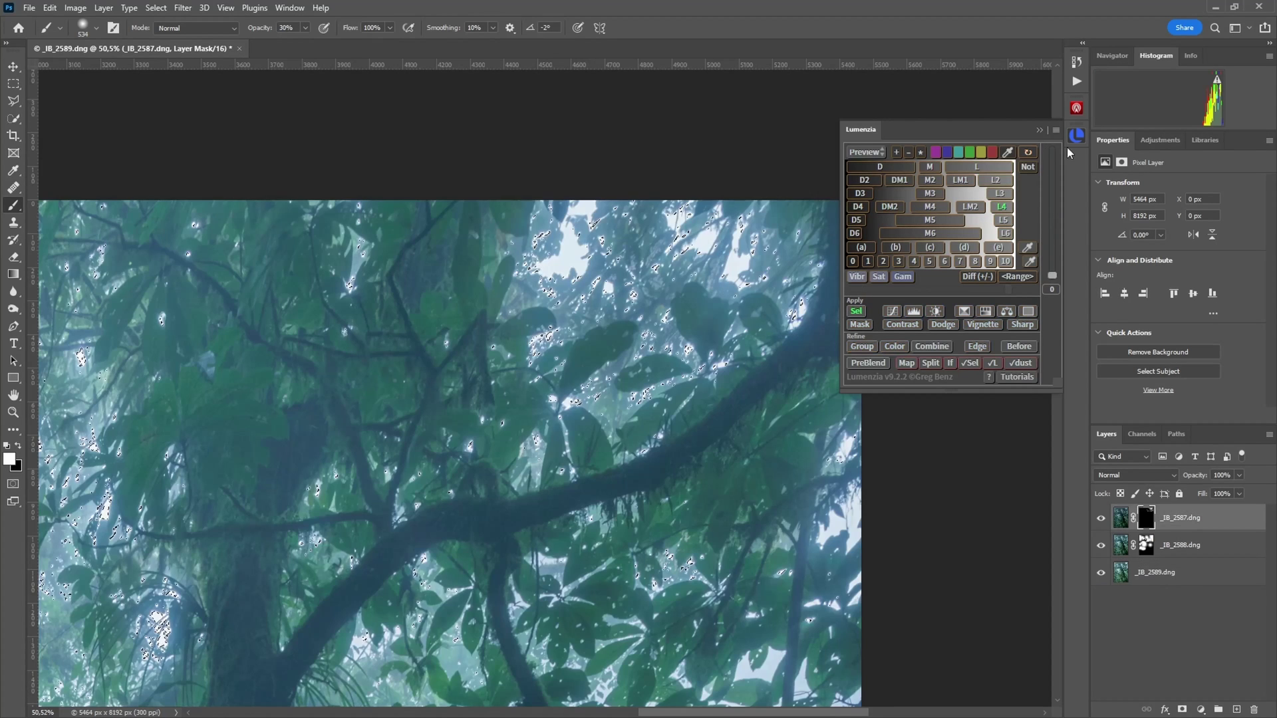
{"action": "left_click", "coordinate": [1075, 136]}
{"action": "key", "text": "ctrl+h"}
{"action": "left_click", "coordinate": [1144, 522]}
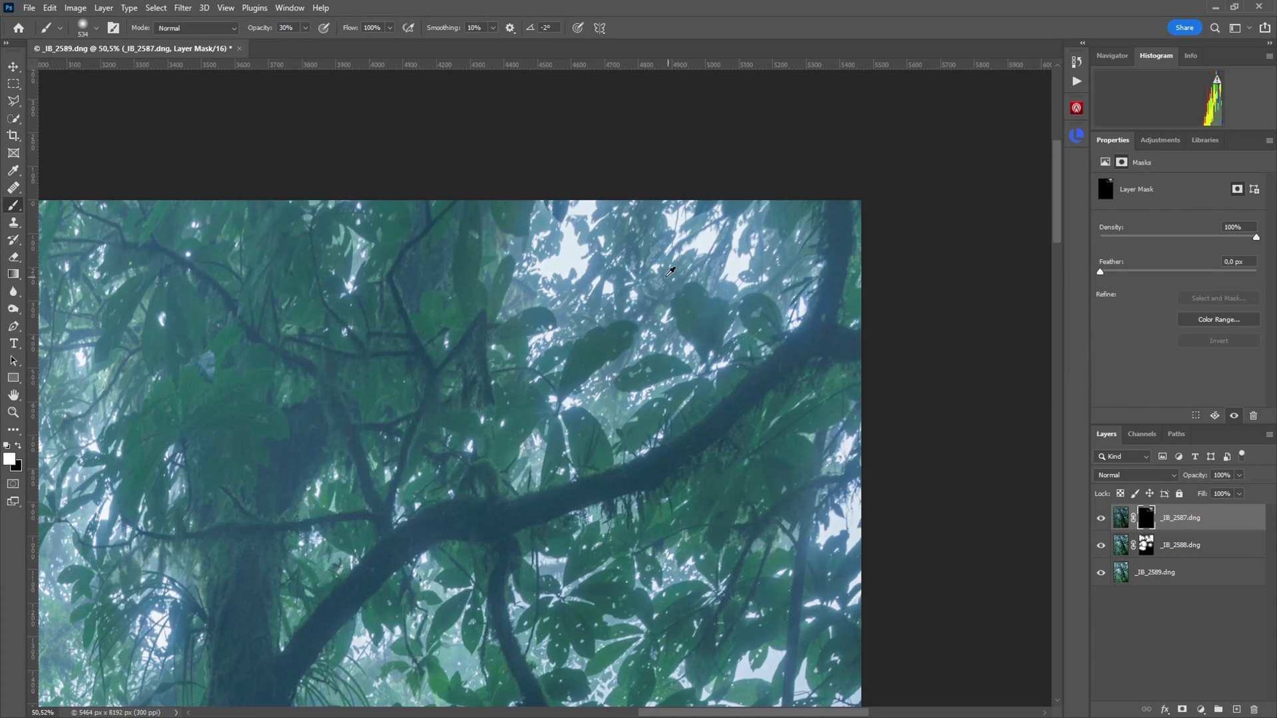
Paint white at 40% opacity through the L4 selection on the _IB_2587.dng mask over the bright canopy gaps and around the trunks, reducing the brush size
{"action": "right_click", "coordinate": [664, 277], "text": "alt"}
{"action": "key", "text": "4"}
{"action": "left_click_drag", "start_coordinate": [574, 307], "coordinate": [610, 110]}
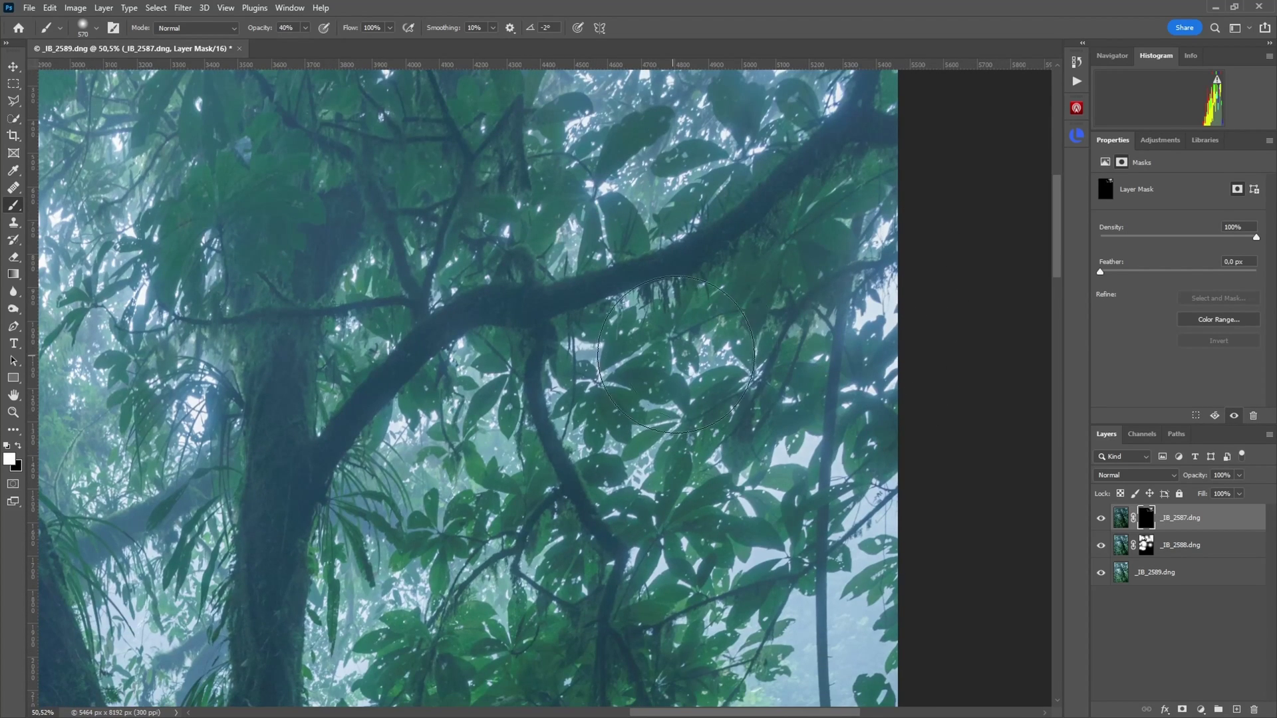
{"action": "left_click_drag", "start_coordinate": [469, 395], "coordinate": [698, 278]}
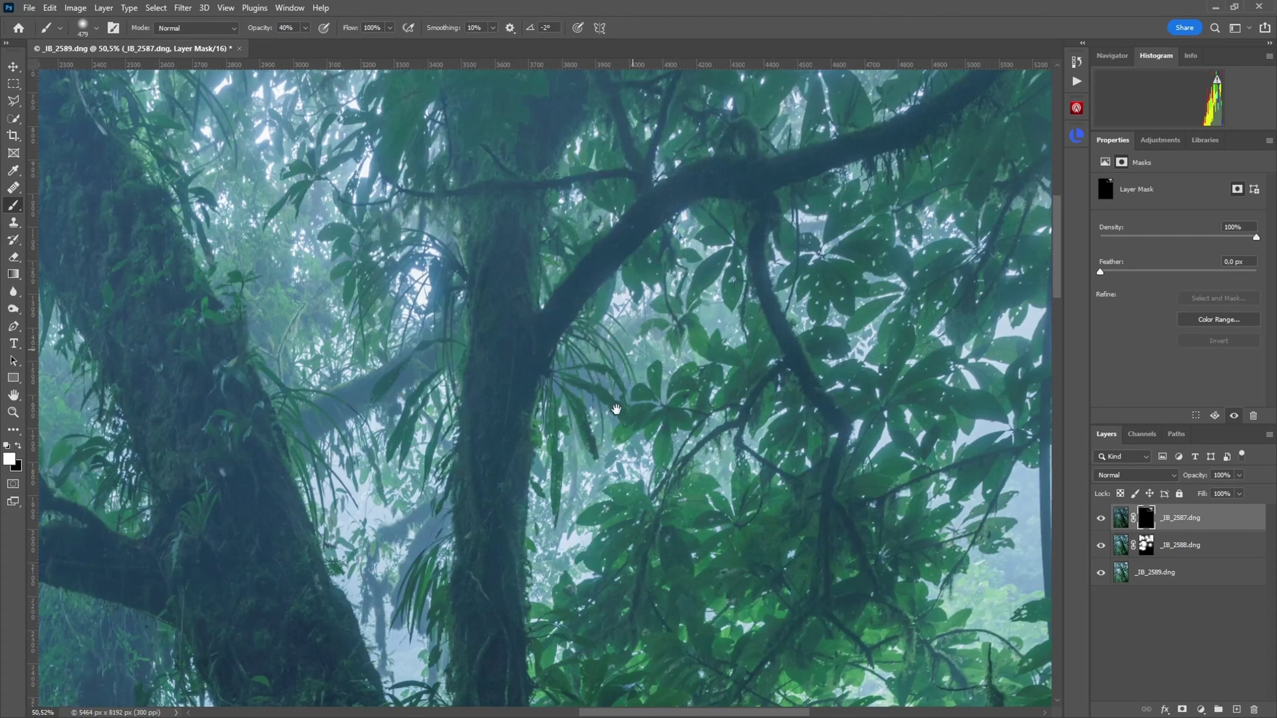
{"action": "left_click_drag", "start_coordinate": [616, 413], "coordinate": [618, 316]}
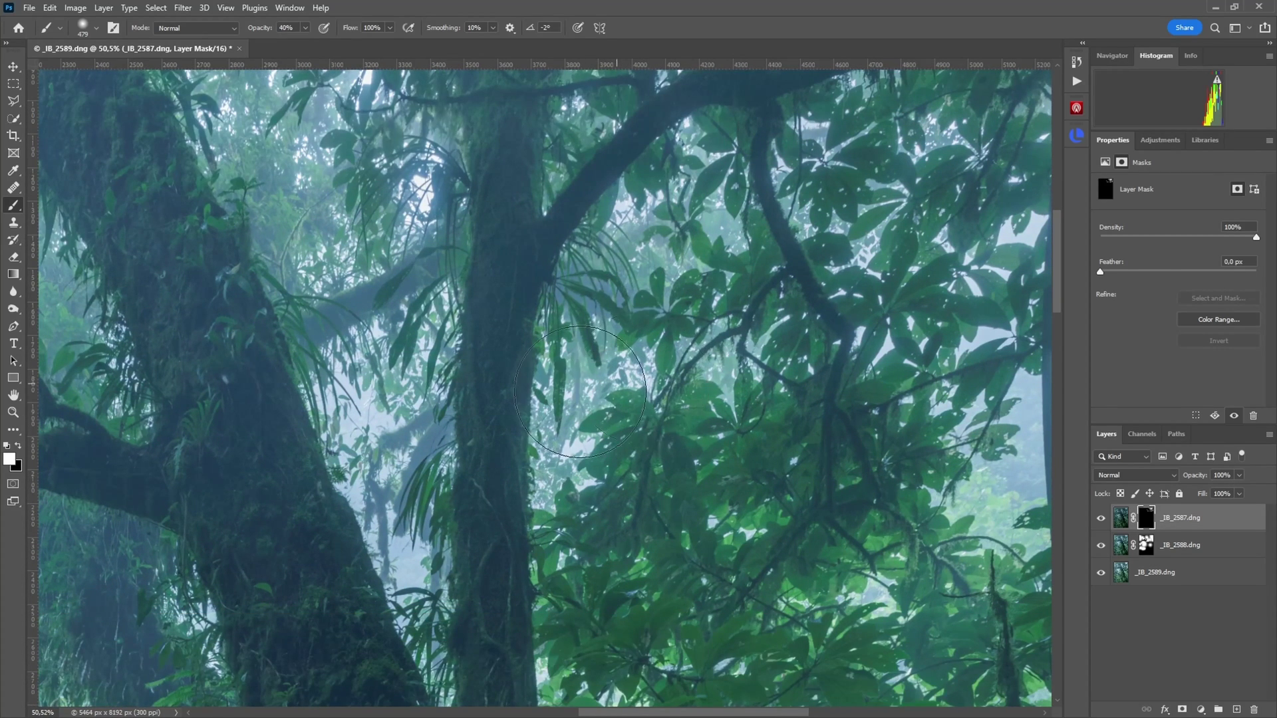
{"action": "left_click_drag", "start_coordinate": [457, 428], "coordinate": [670, 362]}
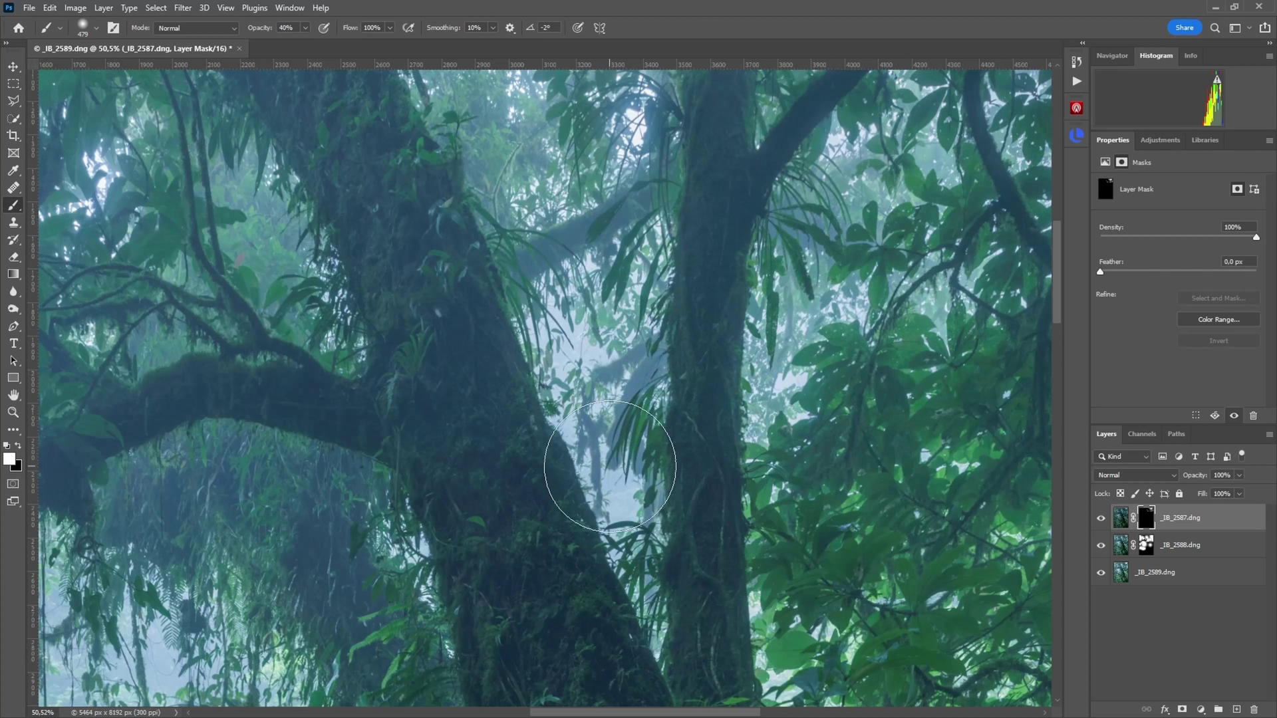
{"action": "mouse_move", "coordinate": [625, 164]}
{"action": "left_mouse_down"}
{"action": "mouse_move", "coordinate": [616, 479]}
{"action": "mouse_move", "coordinate": [601, 480]}
{"action": "left_mouse_up"}
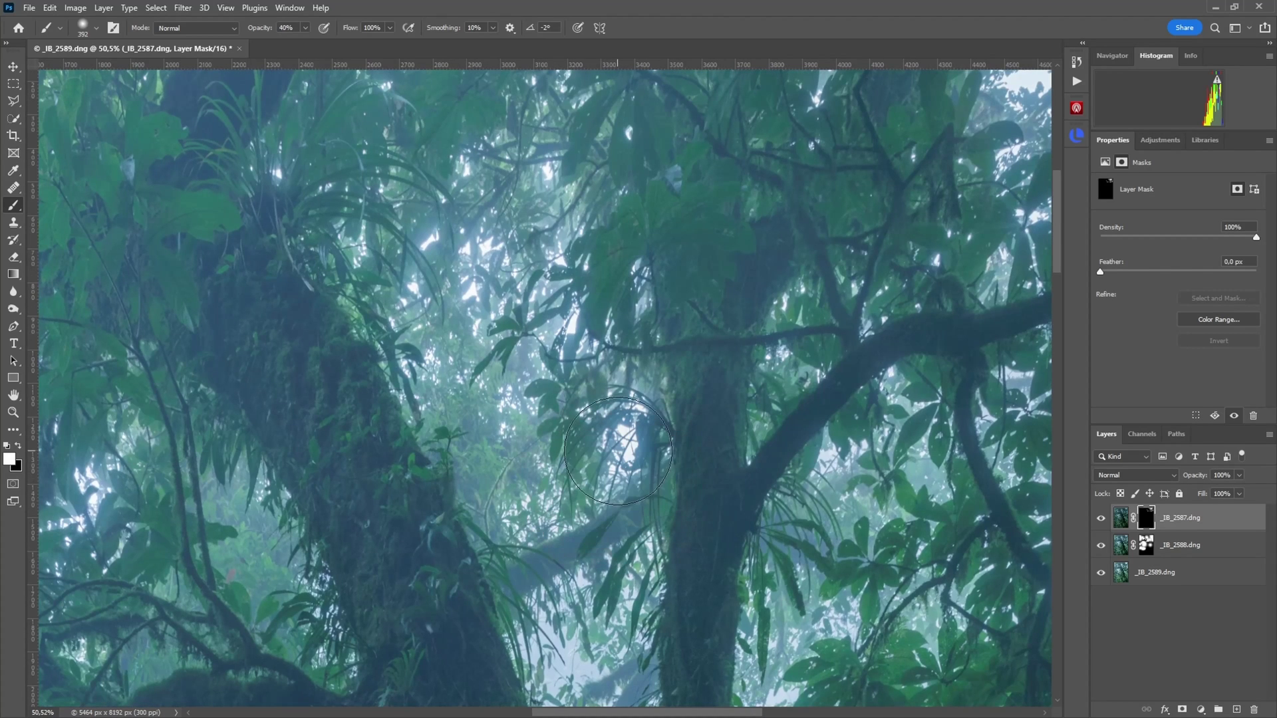
{"action": "left_click_drag", "start_coordinate": [555, 322], "coordinate": [622, 469]}
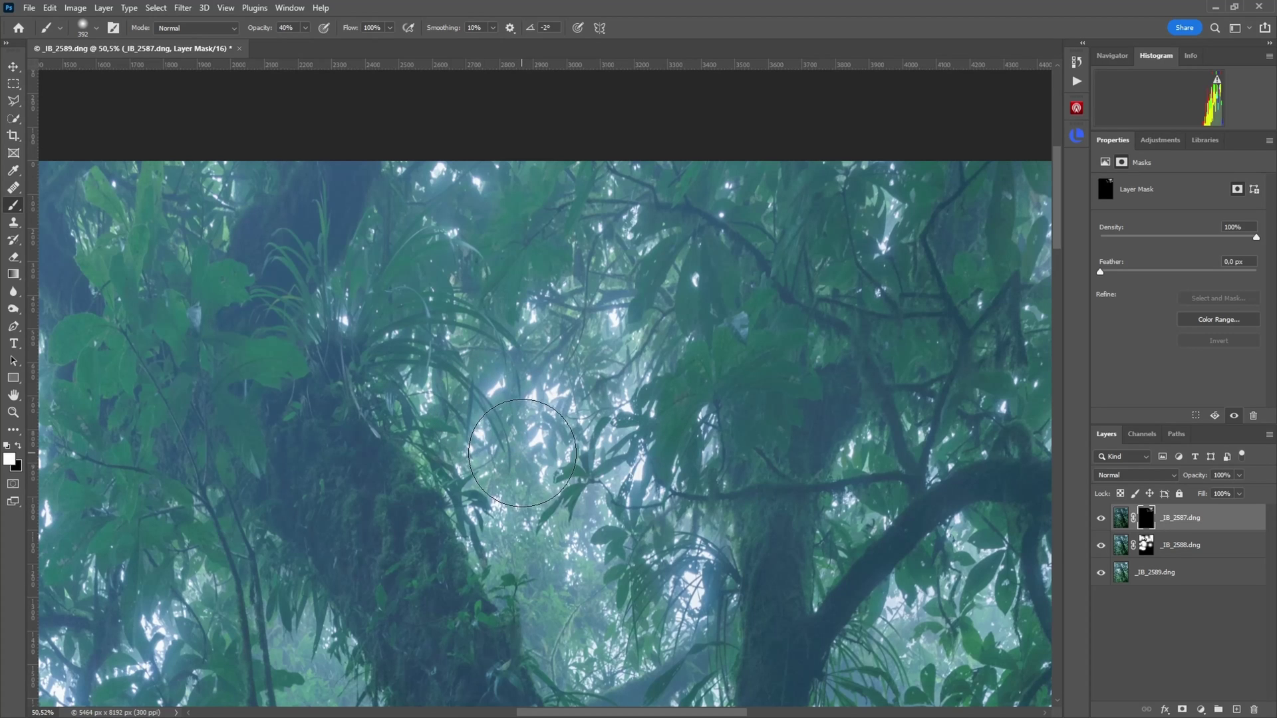
Inspect the _IB_2587.dng mask on its own and paint white on it over the bright gaps left of the leaning trunk
{"action": "left_click", "coordinate": [1146, 517], "text": "alt"}
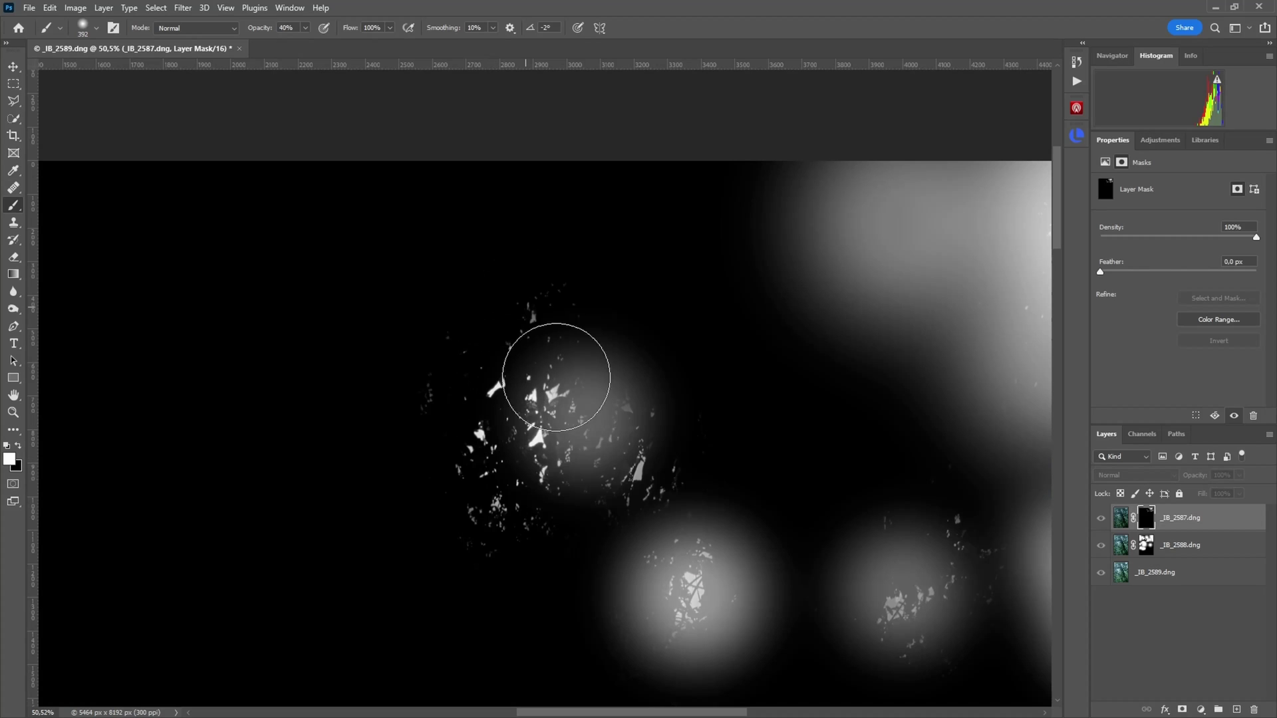
{"action": "left_click", "coordinate": [1122, 520]}
{"action": "left_click", "coordinate": [1151, 523]}
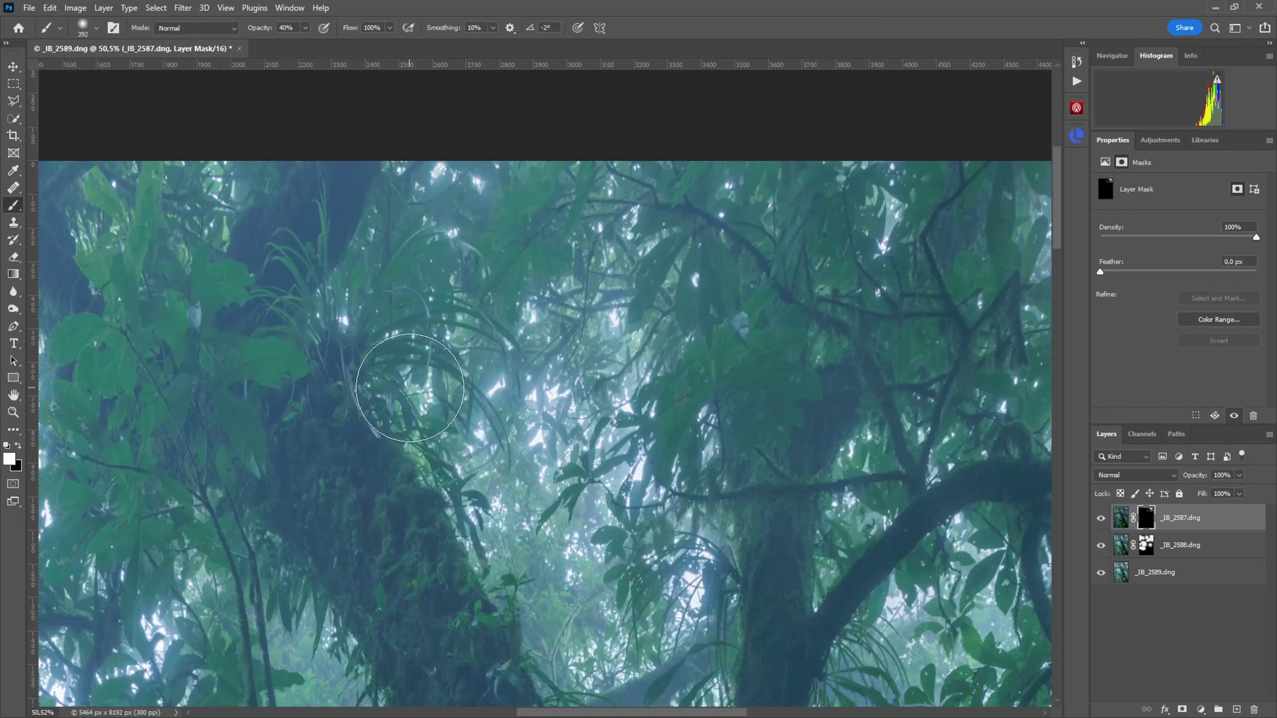
{"action": "left_click_drag", "start_coordinate": [70, 602], "coordinate": [381, 173]}
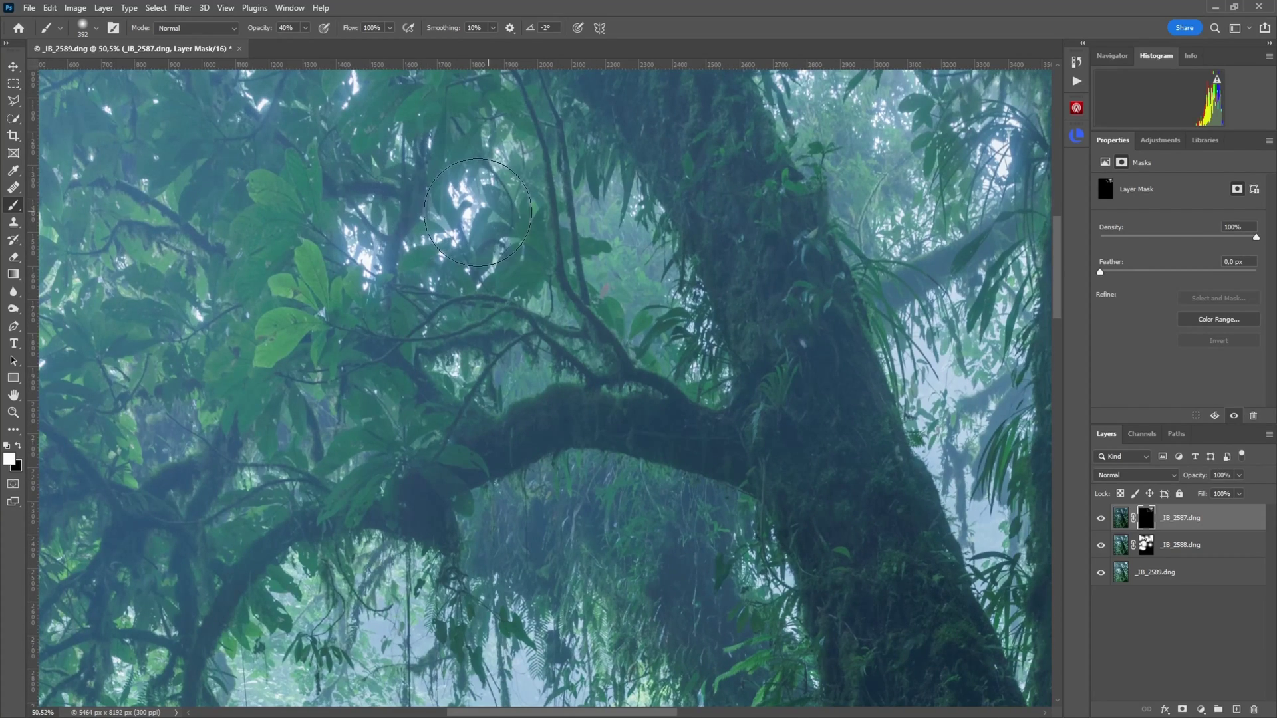
{"action": "key", "text": "ctrl+0"}
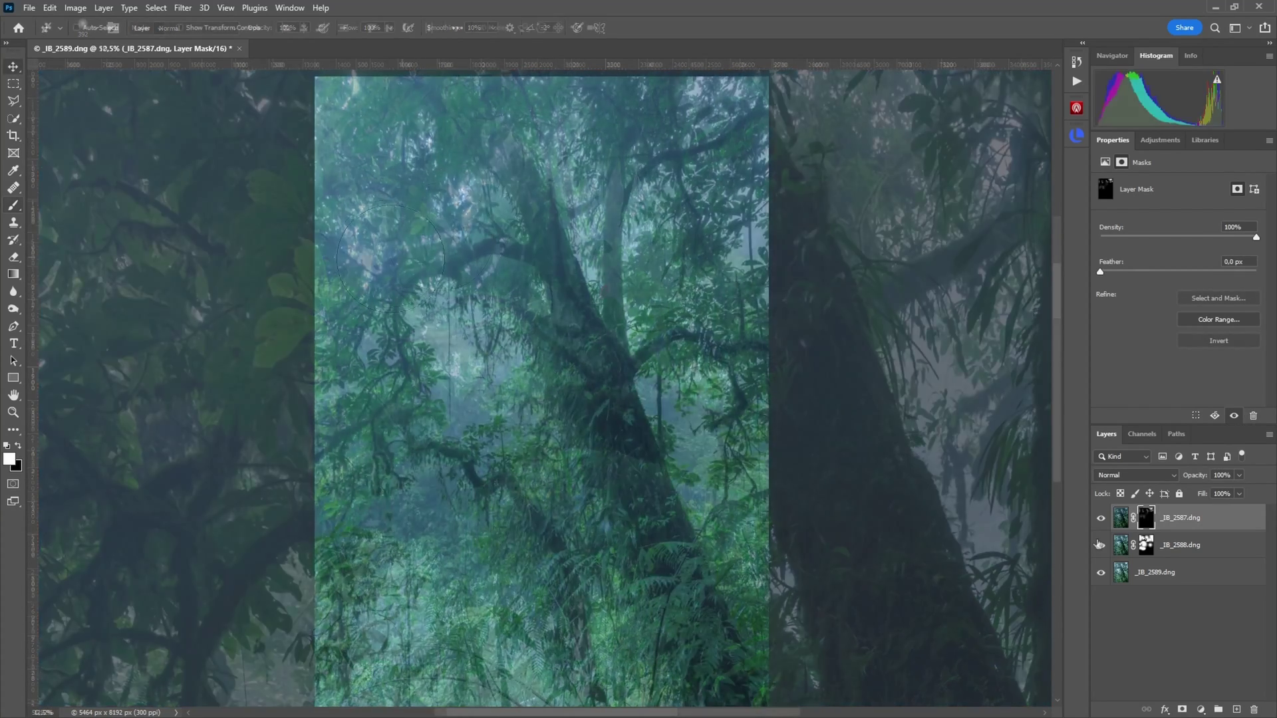
Compare the blend with the base exposure by hiding both darker layers and showing _IB_2588.dng and _IB_2587.dng again one at a time
{"action": "key", "text": "v"}
{"action": "left_click", "coordinate": [1102, 575], "text": "alt"}
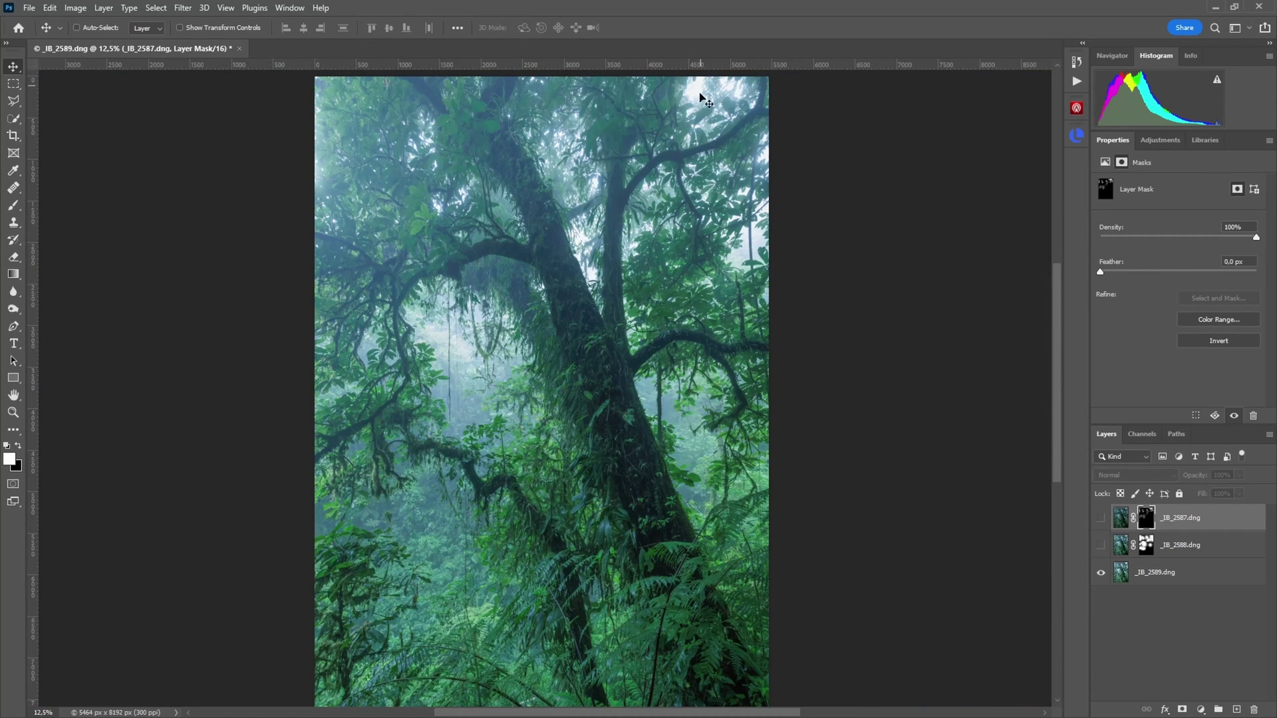
{"action": "left_click", "coordinate": [1101, 546]}
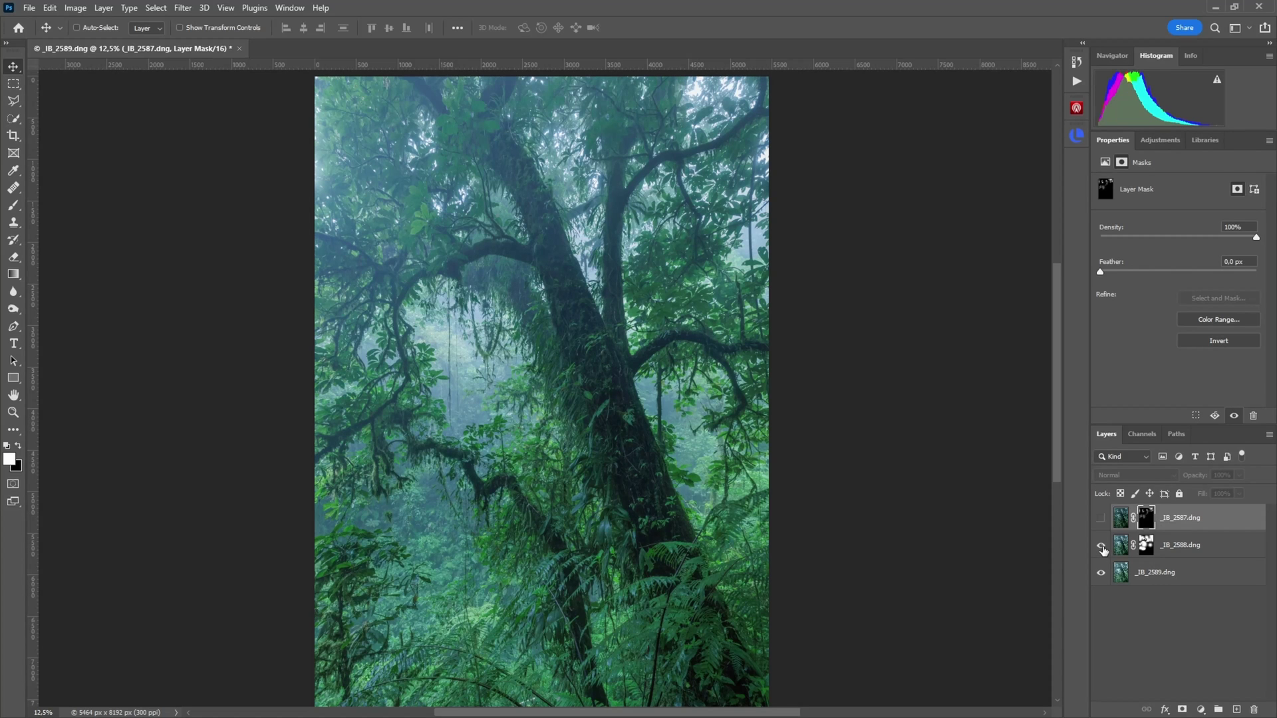
{"action": "left_click", "coordinate": [1101, 518]}
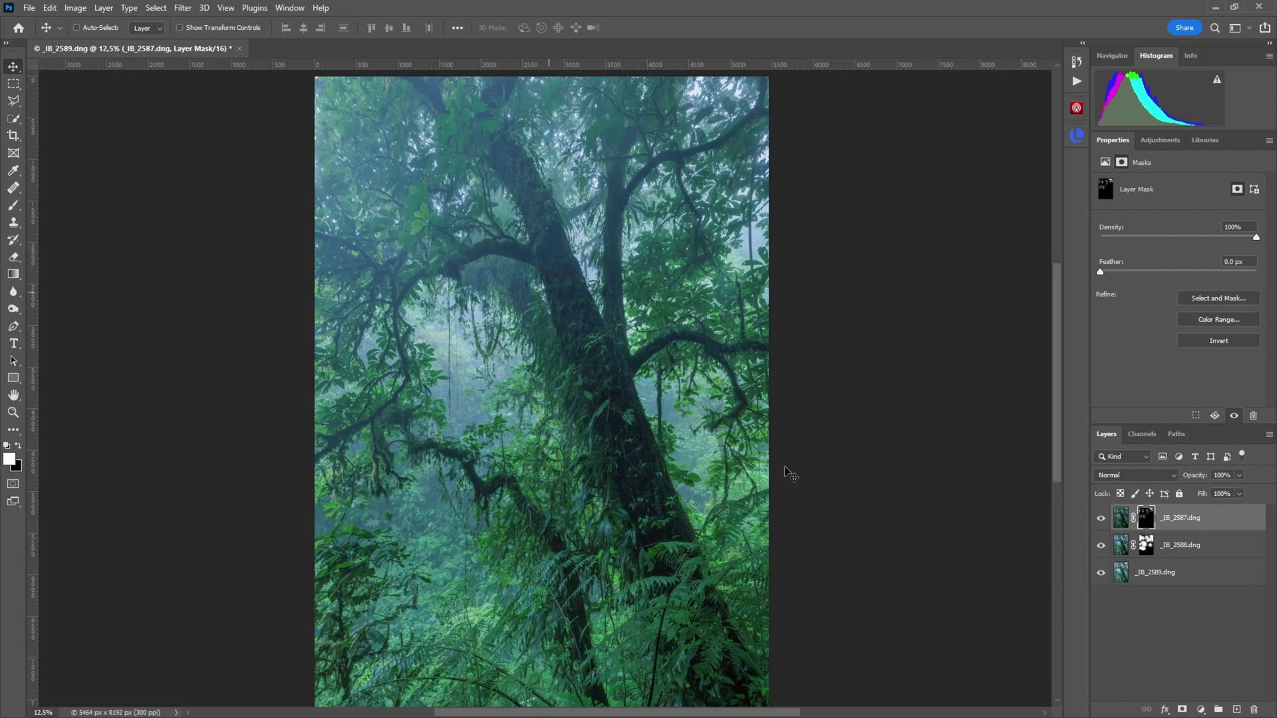
{"action": "left_click", "coordinate": [1227, 570], "text": "shift"}
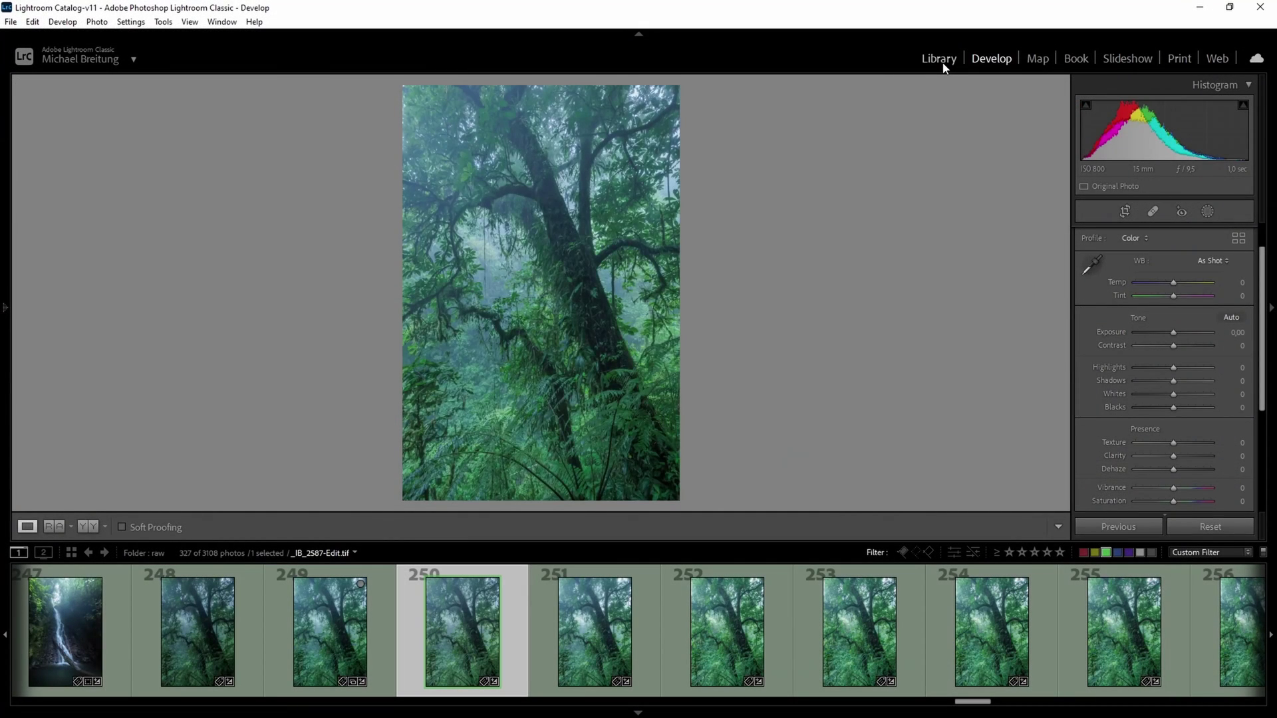
Switch to Lightroom Classic's Library and compare the blended _IB_2587-Edit.tif with the neighbouring source exposures
{"action": "left_click", "coordinate": [940, 61]}
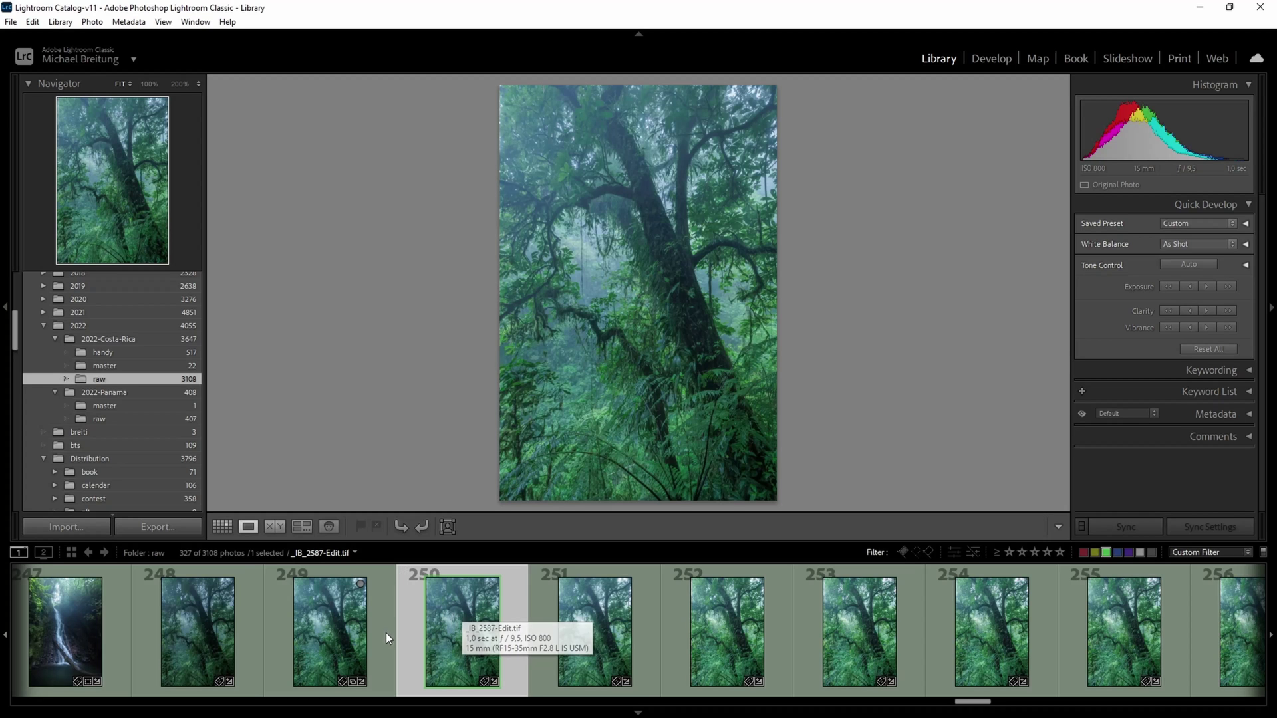
{"action": "left_click", "coordinate": [541, 636]}
{"action": "left_click", "coordinate": [370, 639]}
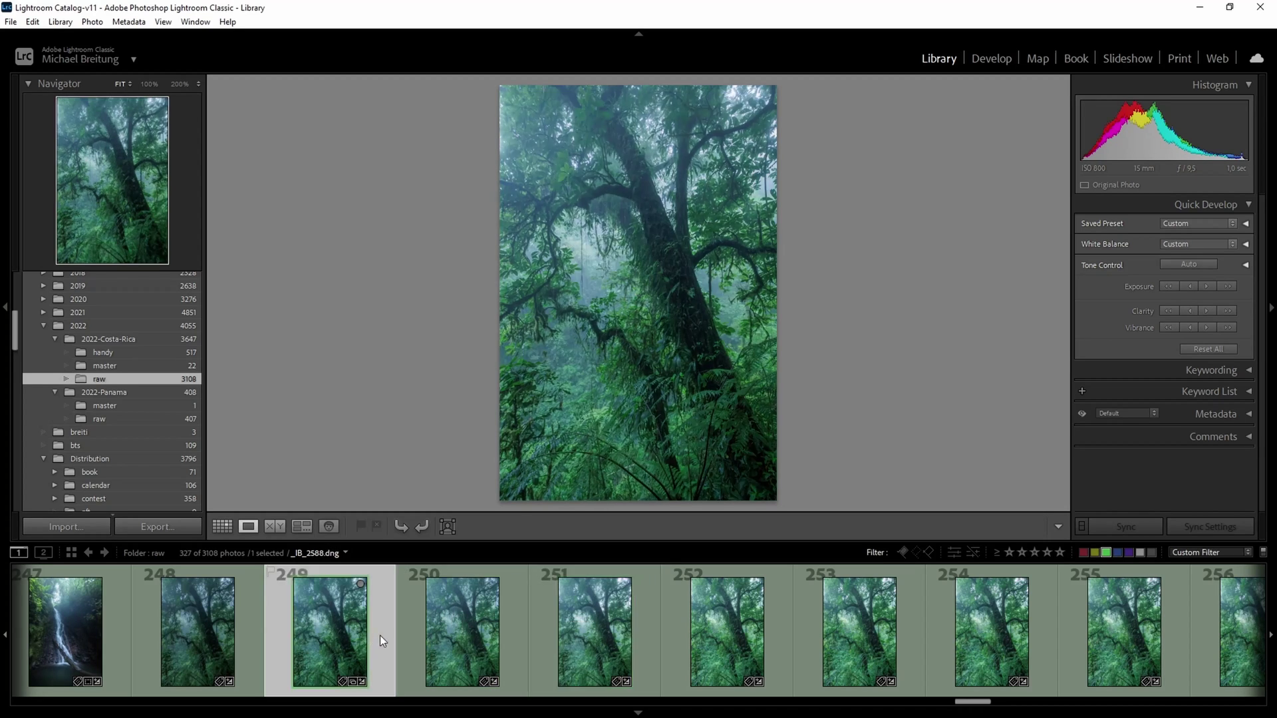
{"action": "left_click", "coordinate": [249, 633]}
{"action": "left_click", "coordinate": [421, 626]}
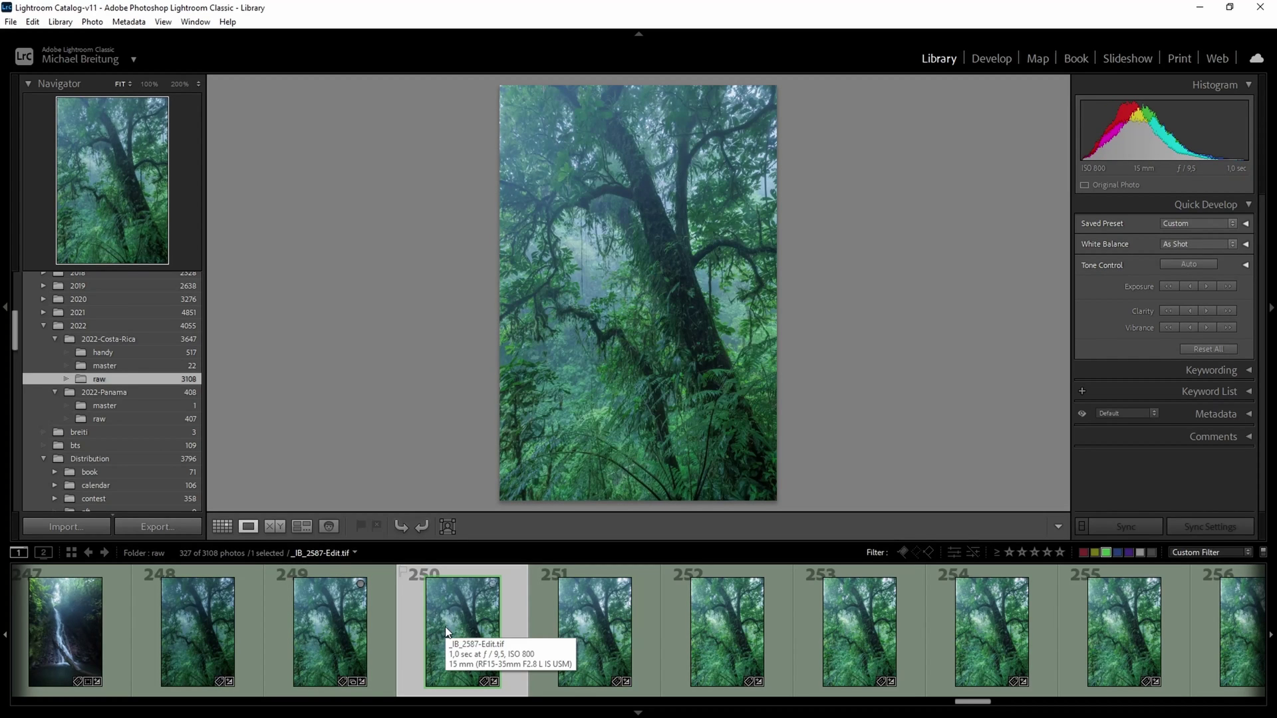
Locate the Synchronize Folder command for the 2022-Costa-Rica raw folder without running it, and hide the folder list
{"action": "right_click", "coordinate": [134, 383]}
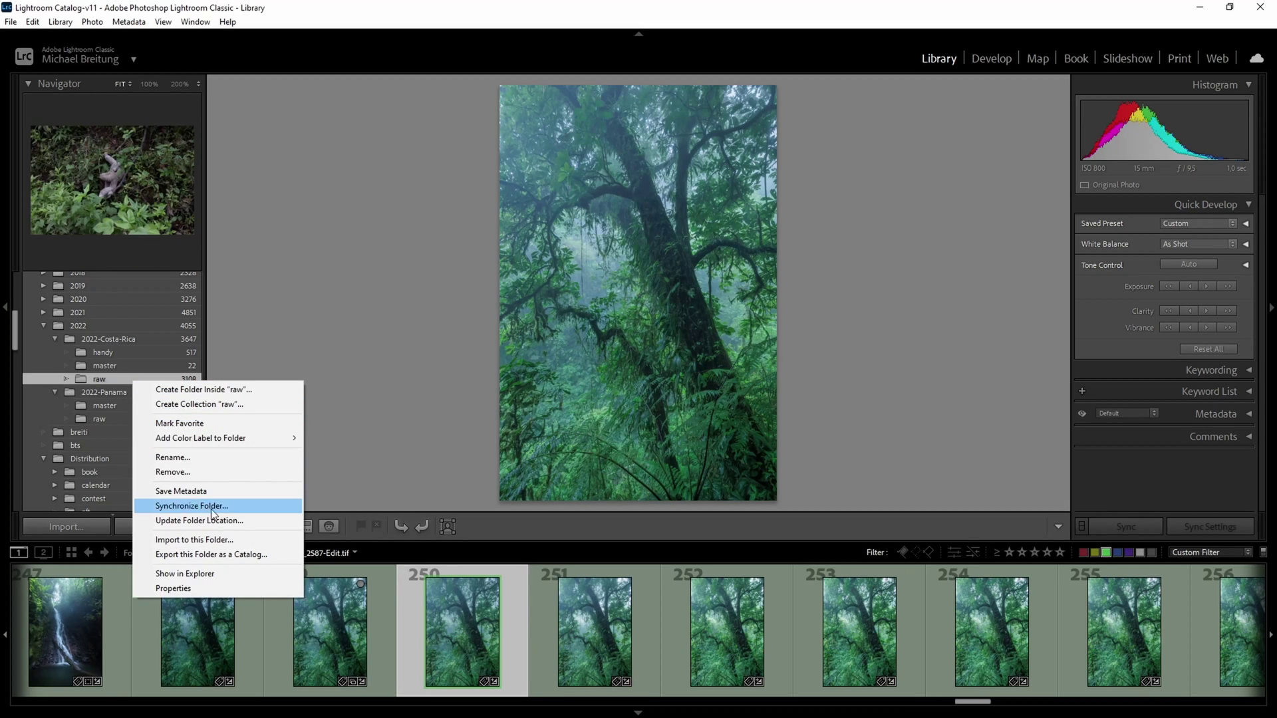
{"action": "left_click", "coordinate": [514, 630]}
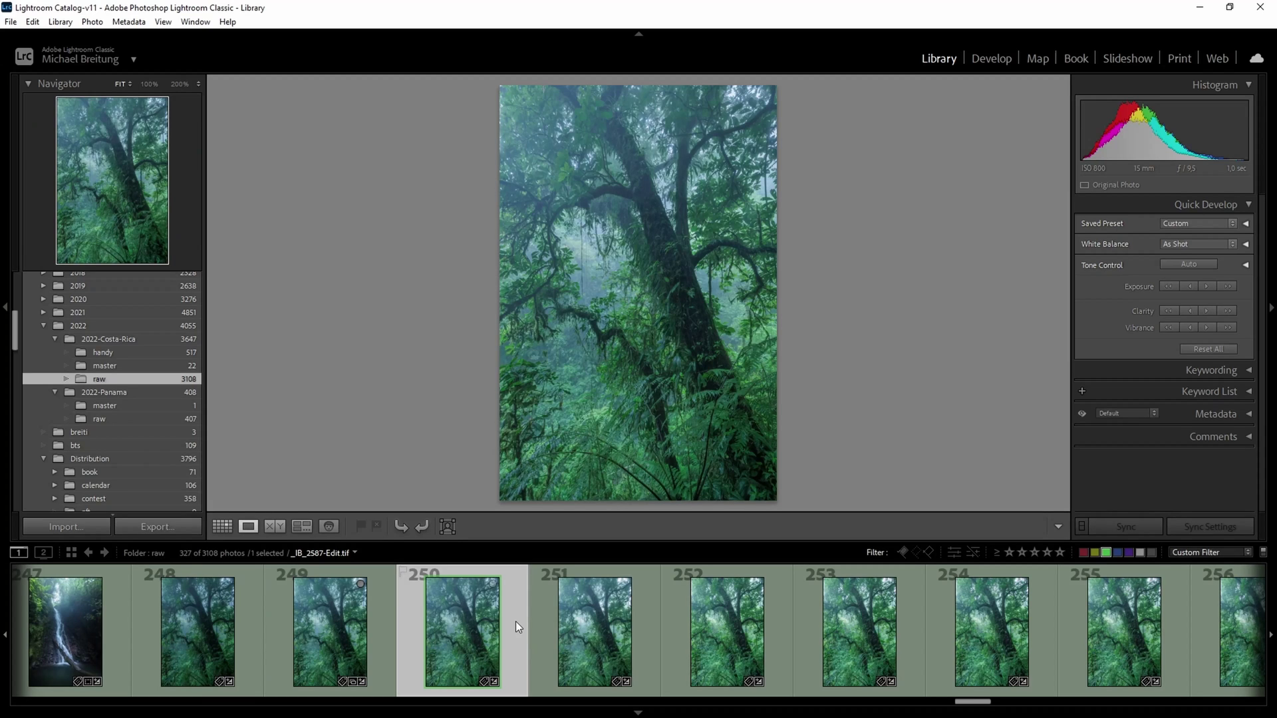
{"action": "left_click", "coordinate": [5, 310]}
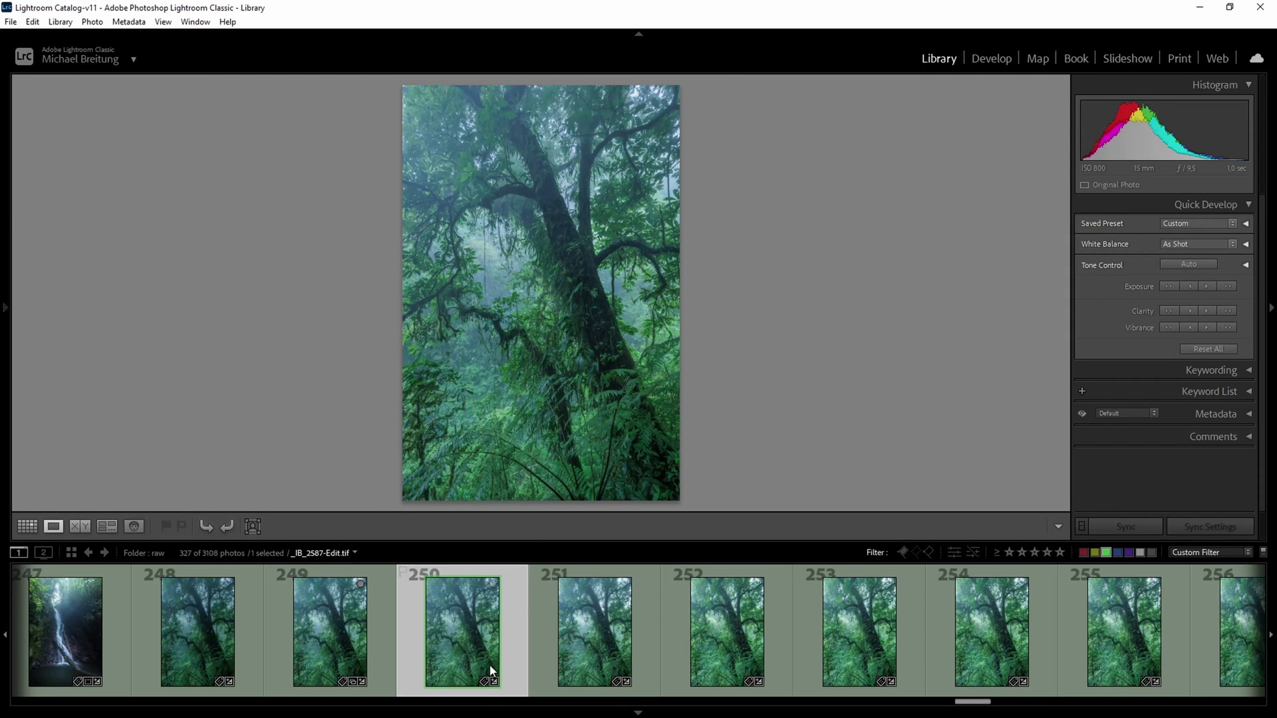
Select _IB_2587-Edit.tif together with the six focus-bracketed photos _IB_2595 to _IB_2600, leaving out photo 251
{"action": "left_click", "coordinate": [731, 657], "text": "ctrl"}
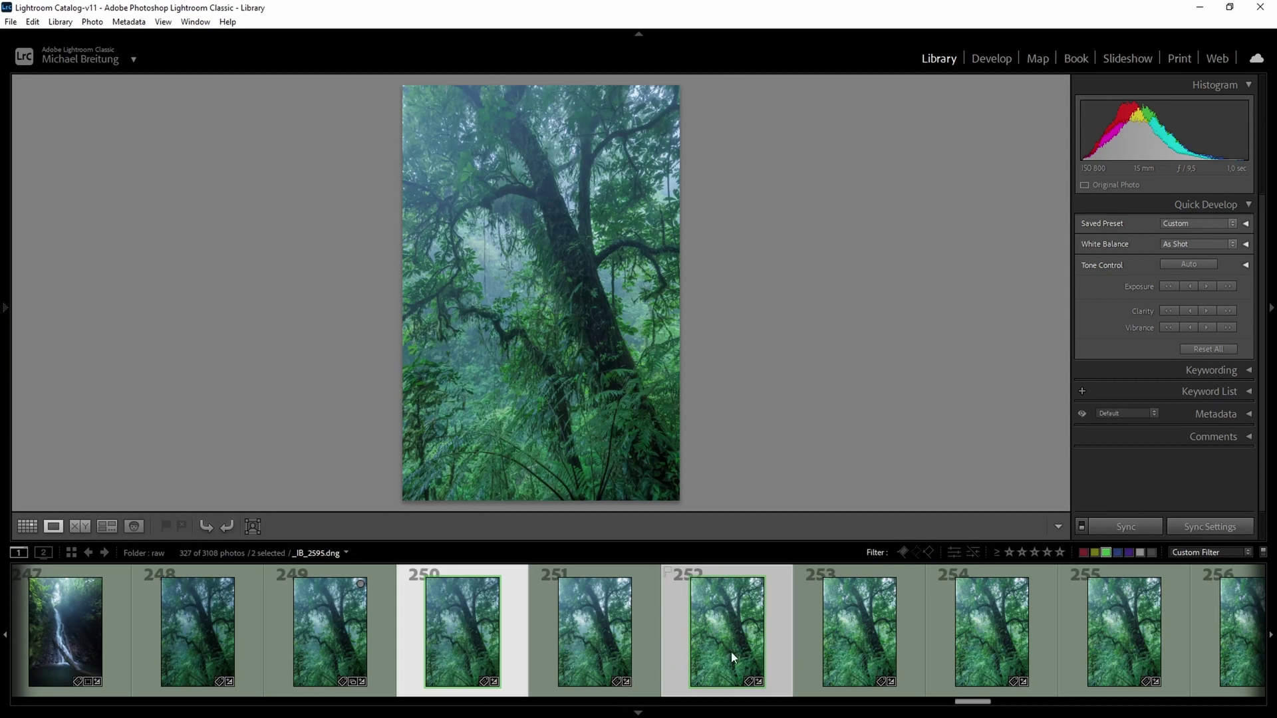
{"action": "left_click", "coordinate": [825, 649], "text": "ctrl"}
{"action": "left_click", "coordinate": [944, 660], "text": "ctrl"}
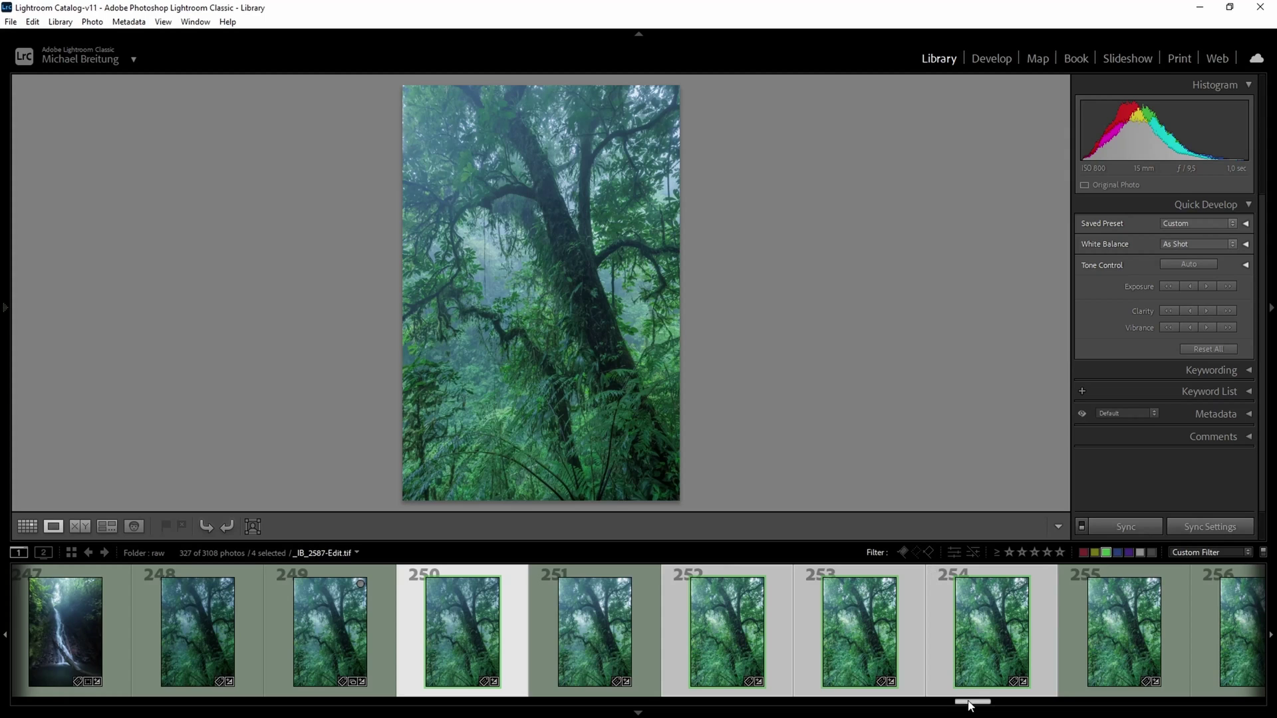
{"action": "left_click_drag", "start_coordinate": [968, 702], "coordinate": [974, 702]}
{"action": "left_click", "coordinate": [889, 658], "text": "ctrl"}
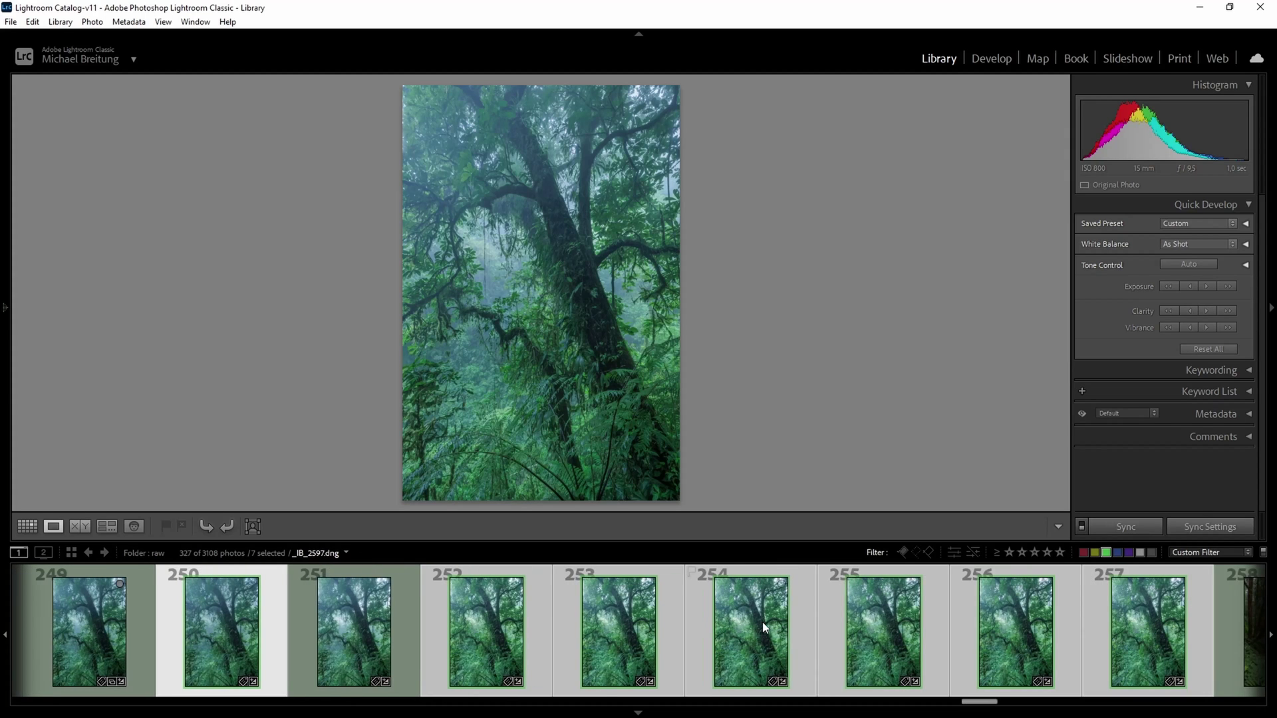
Export the selected photos to Helicon Focus as TIFF files
{"action": "right_click", "coordinate": [762, 623]}
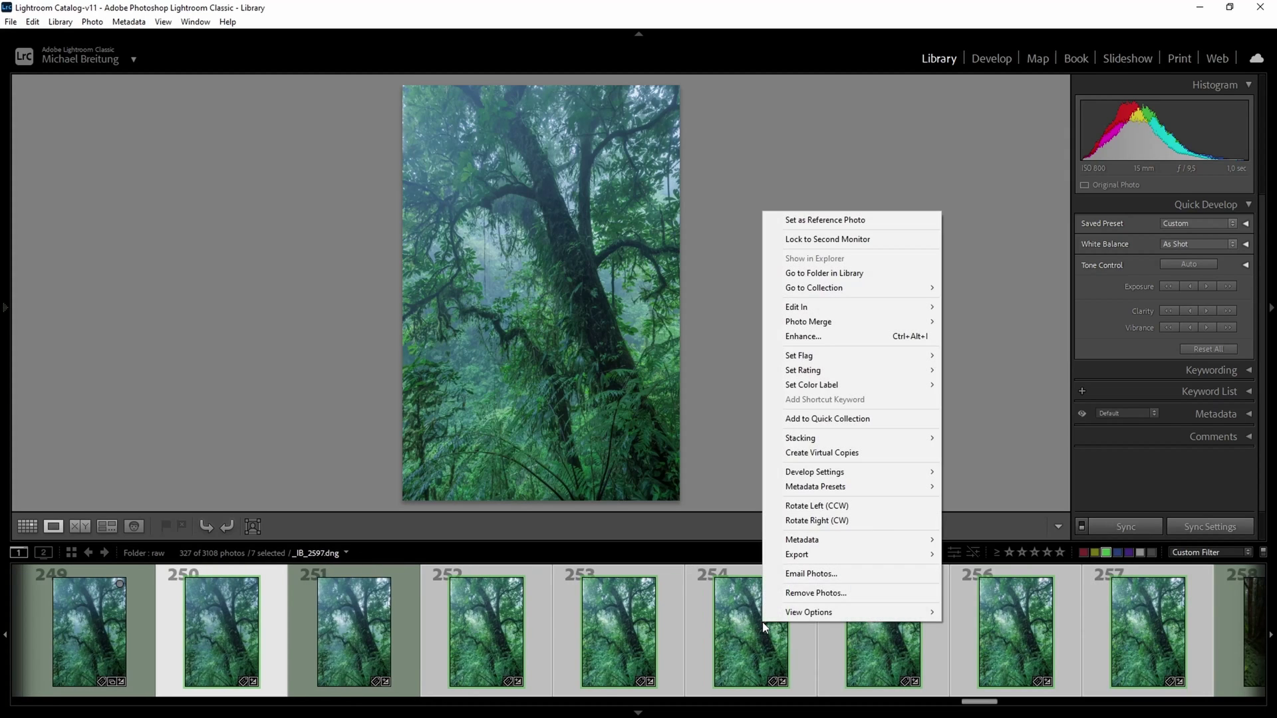
{"action": "mouse_move", "coordinate": [809, 557]}
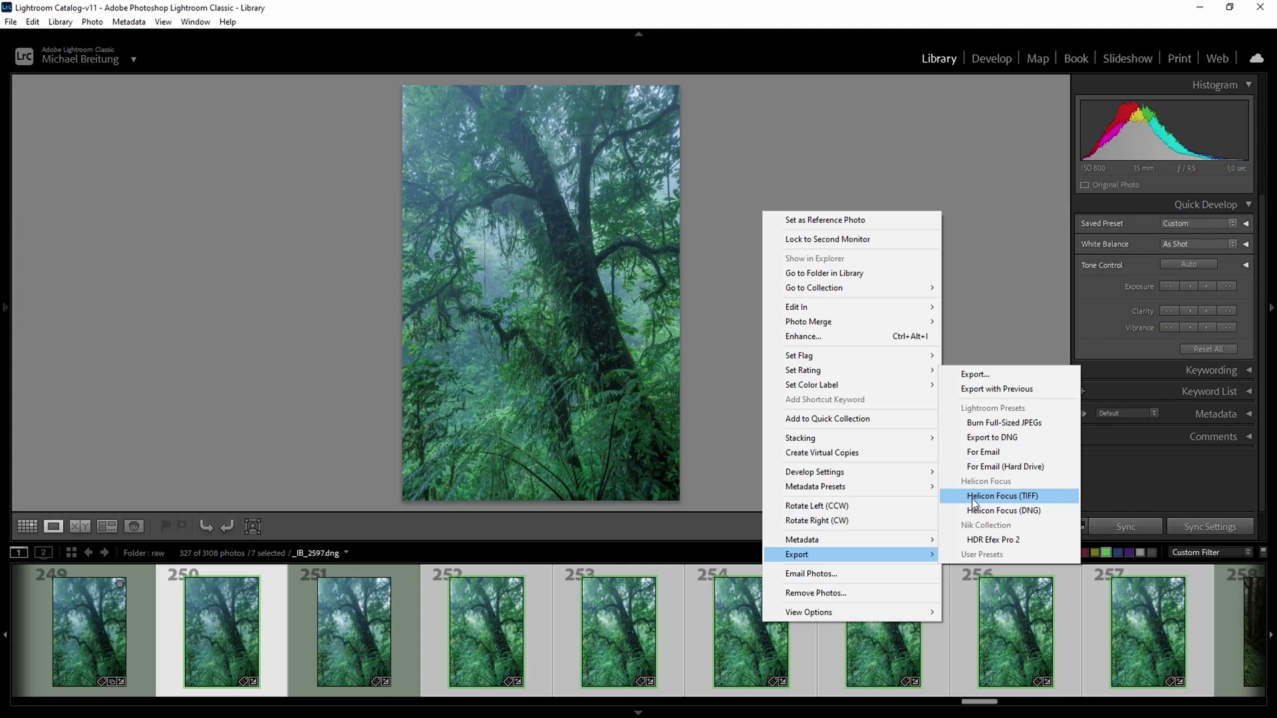
{"action": "left_click", "coordinate": [1014, 496]}
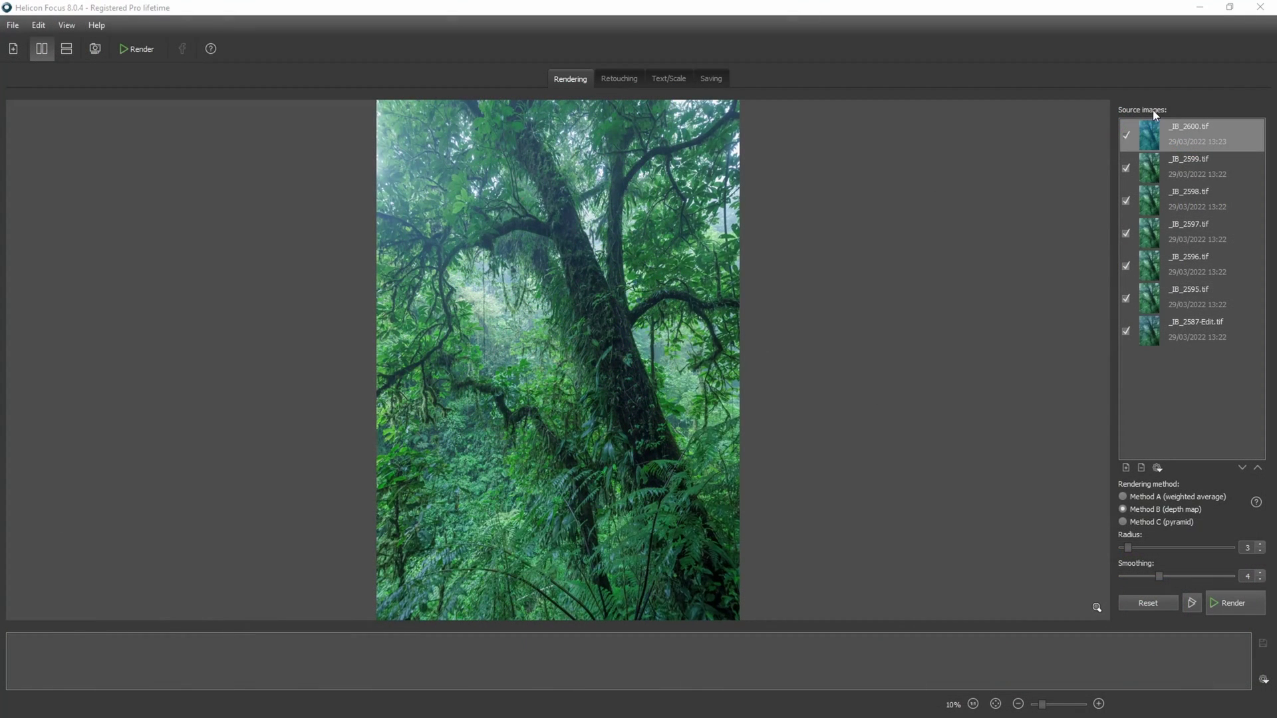
Compare the source images _IB_2587-Edit.tif, _IB_2595.tif, _IB_2596.tif and _IB_2600.tif in the preview
{"action": "left_click", "coordinate": [1193, 323]}
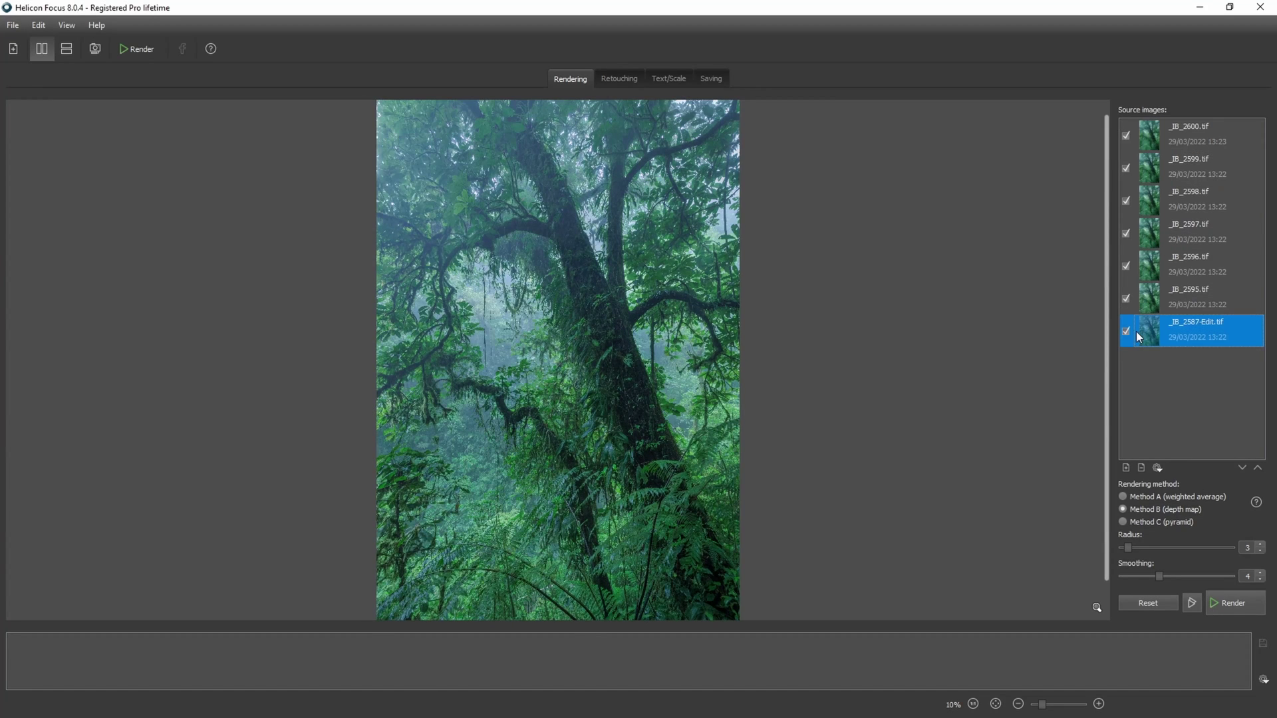
{"action": "left_click", "coordinate": [1163, 298]}
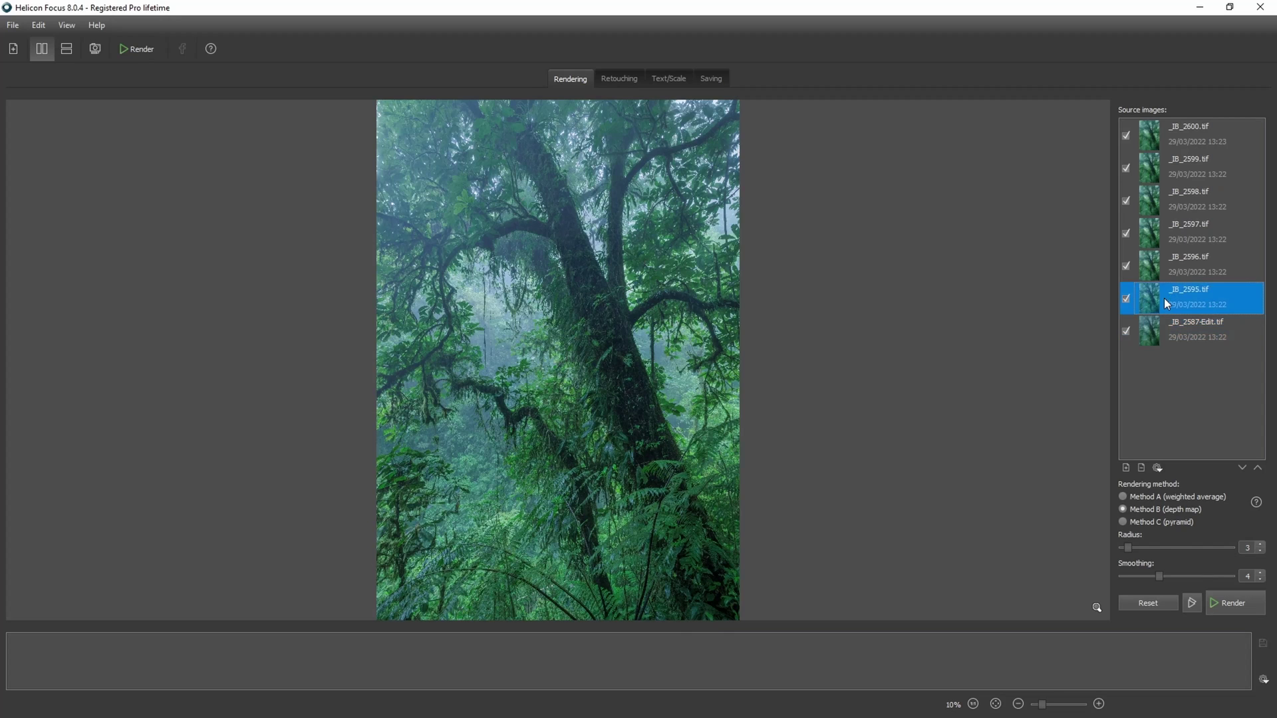
{"action": "left_click", "coordinate": [1169, 256]}
{"action": "left_click", "coordinate": [1186, 142]}
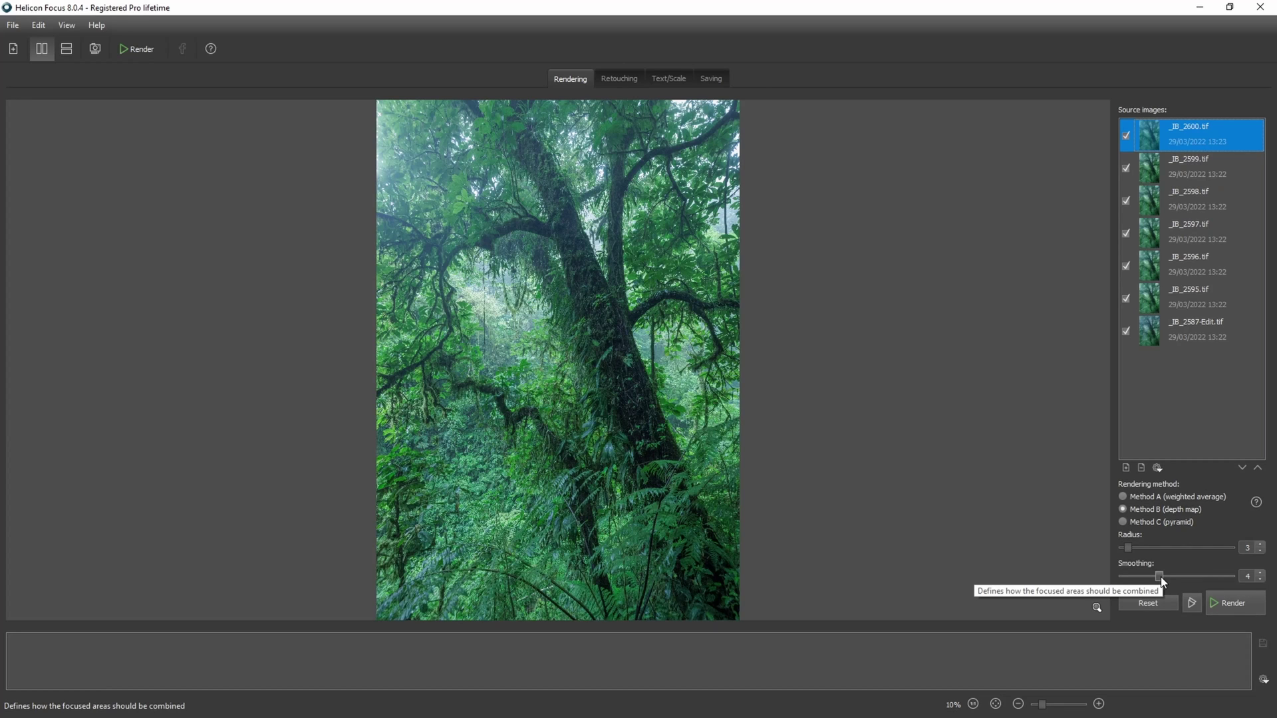
Render the focus stack from all seven source images with Method B (depth map), radius 3 and smoothing 4
{"action": "scroll", "coordinate": [1196, 575], "scroll_direction": "down", "scroll_amount": 1}
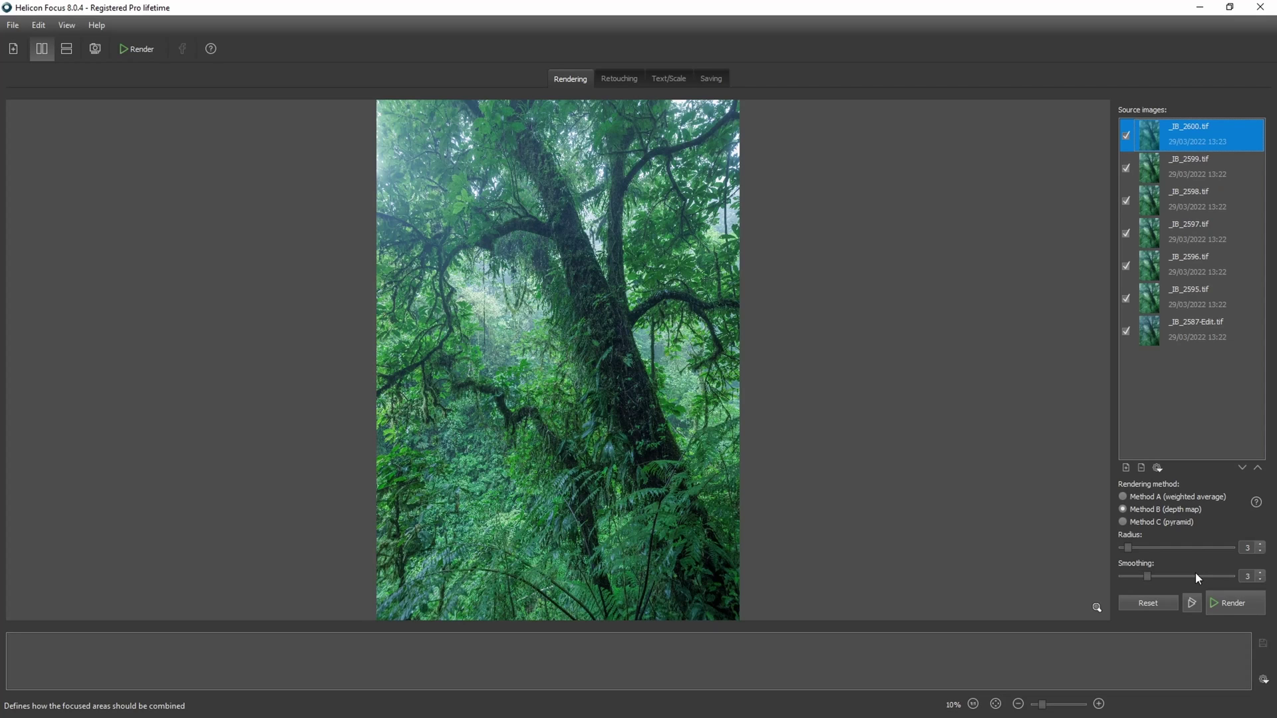
{"action": "left_click", "coordinate": [1148, 582]}
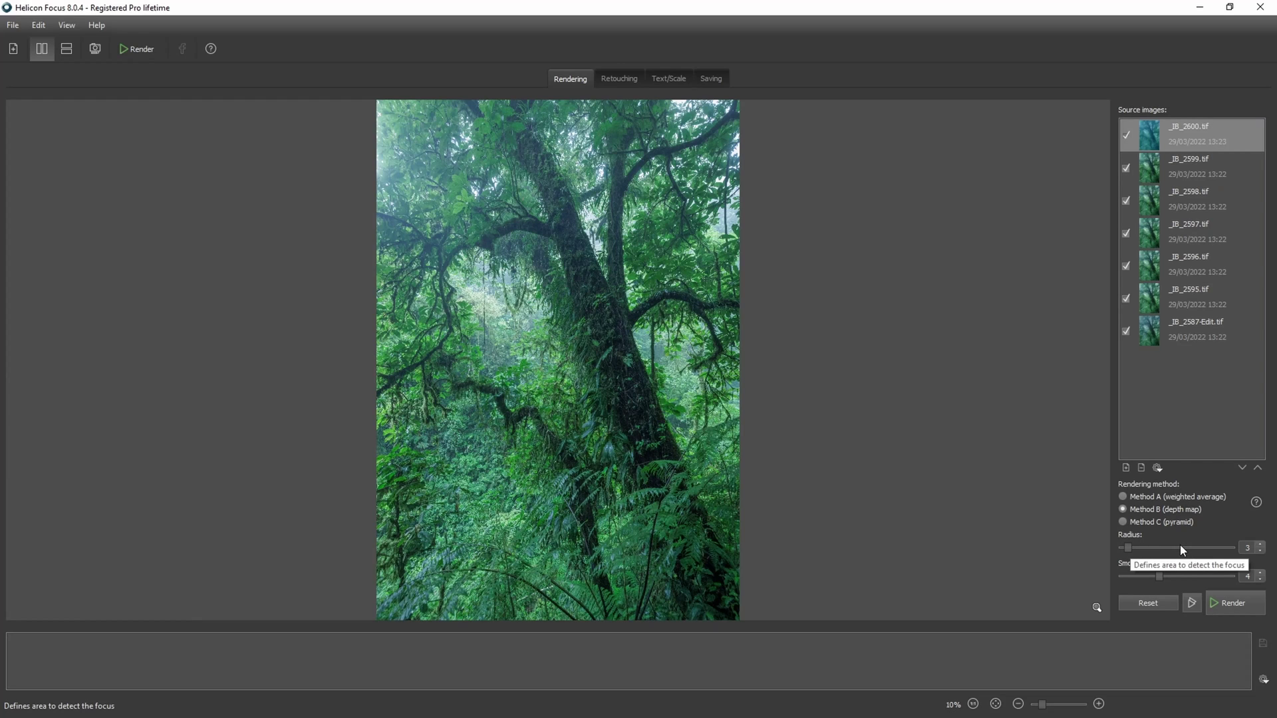
{"action": "left_click", "coordinate": [1227, 603]}
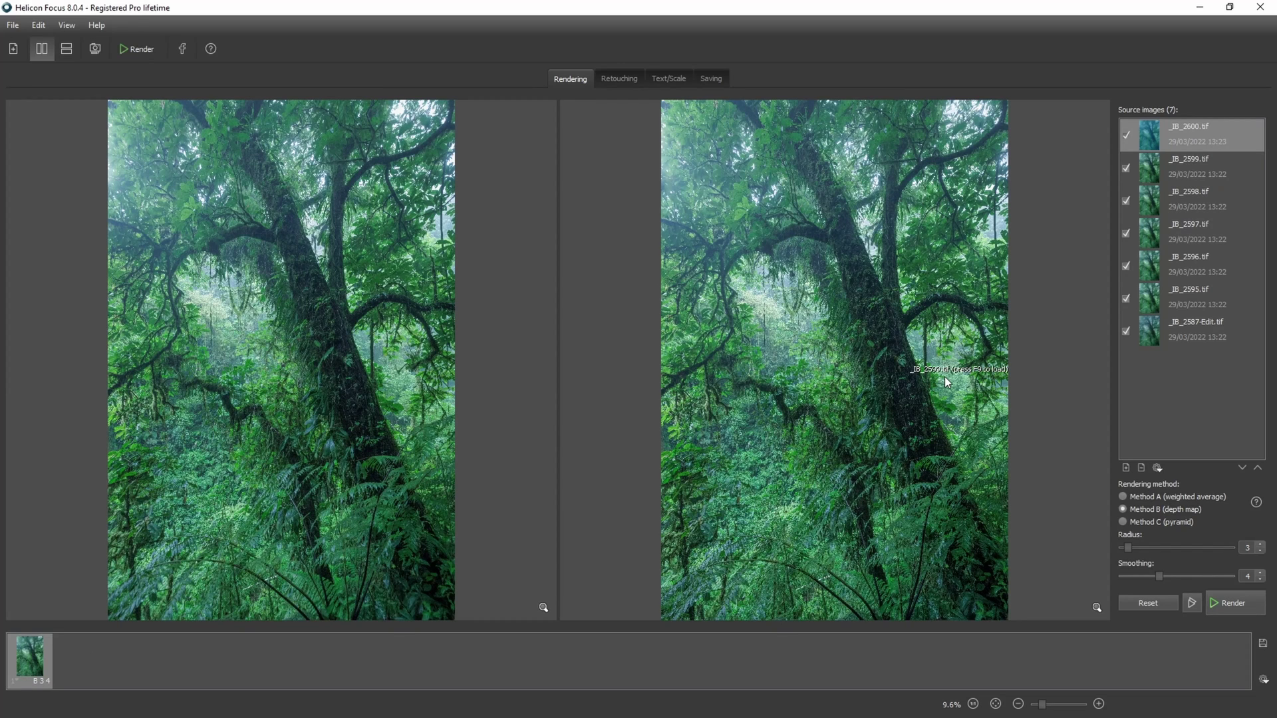
{"action": "scroll", "coordinate": [915, 361], "scroll_direction": "down", "scroll_amount": 2}
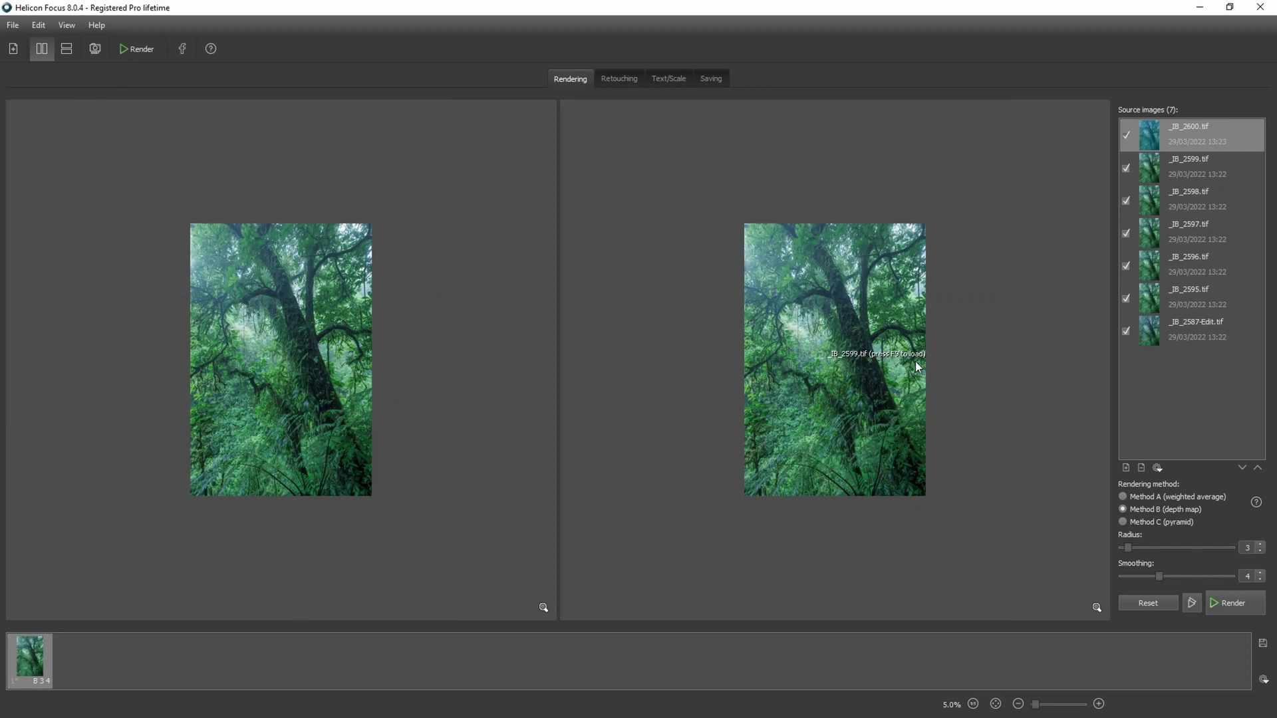
{"action": "left_click", "coordinate": [1098, 703]}
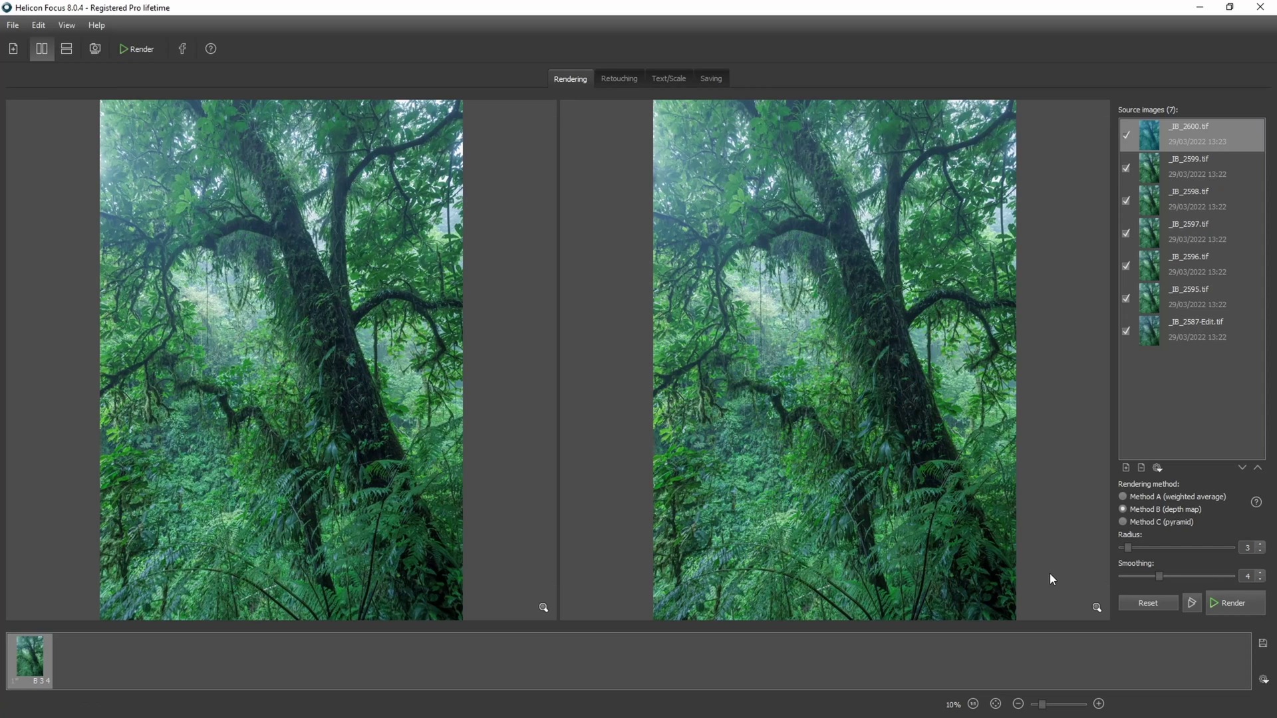
Open retouching for the stacked result and choose _IB_2587-Edit.tif as the brush's source image
{"action": "left_click", "coordinate": [616, 81]}
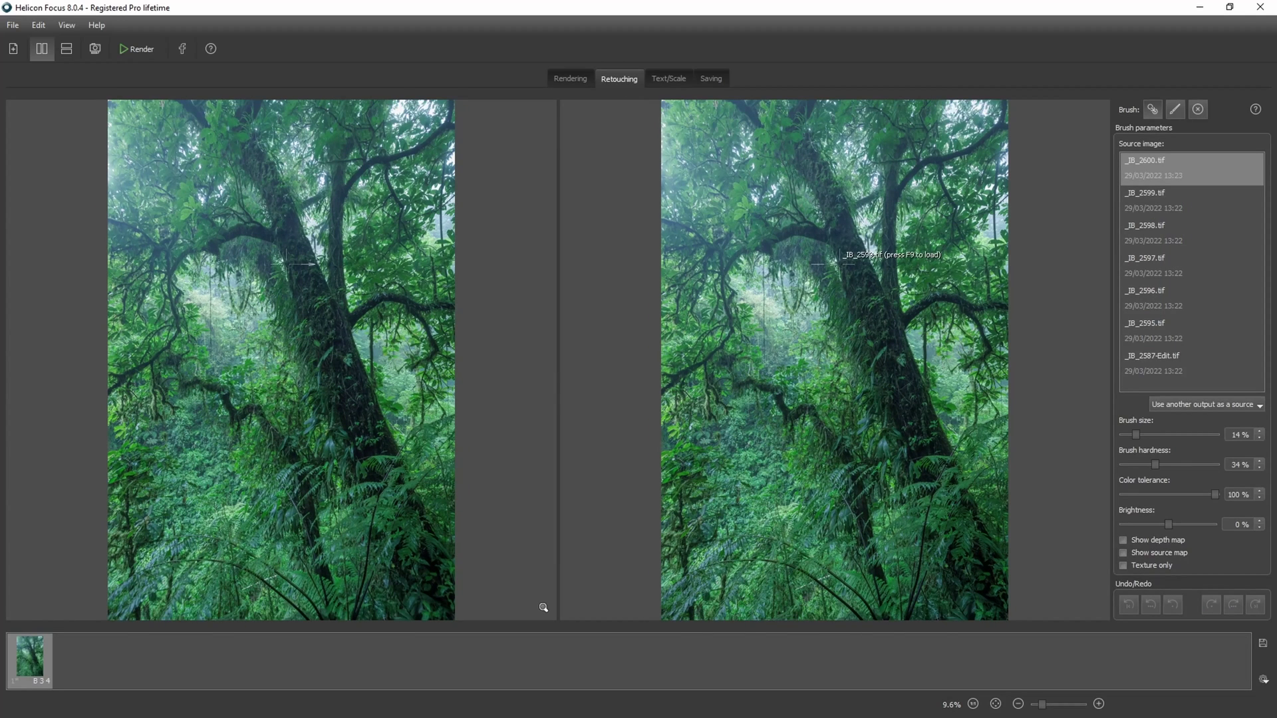
{"action": "scroll", "coordinate": [877, 266], "scroll_direction": "down", "scroll_amount": 2}
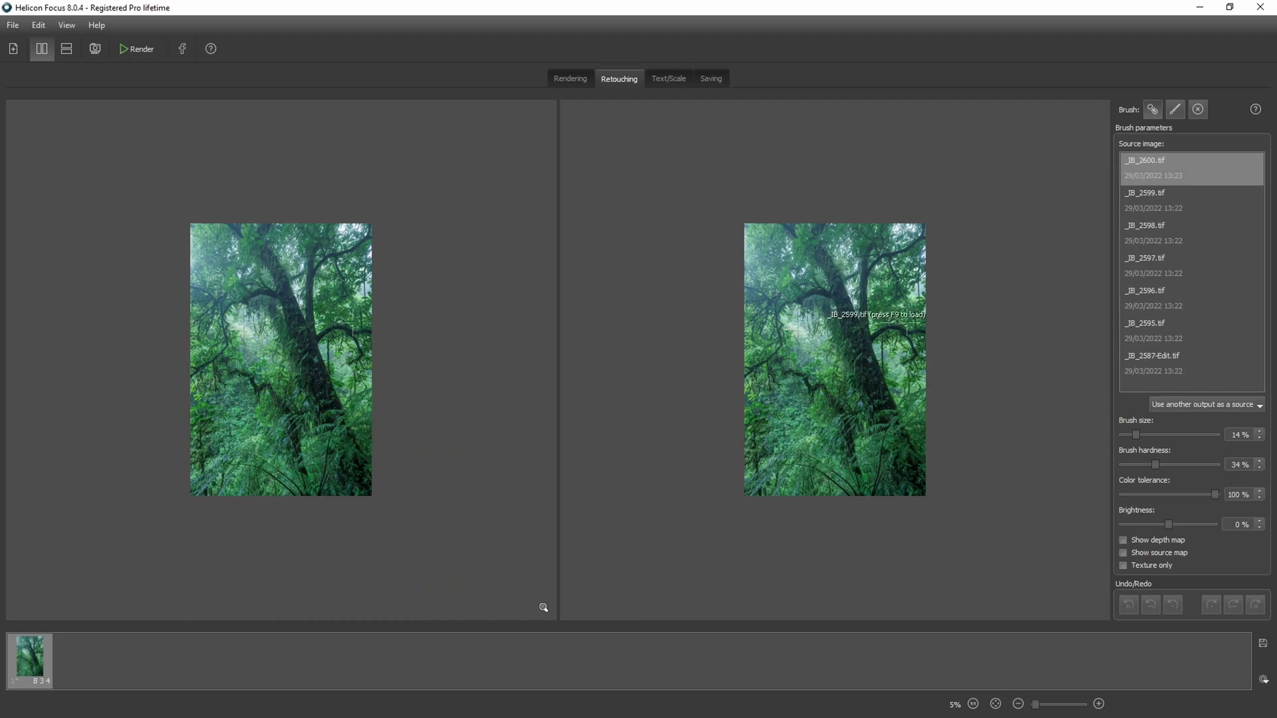
{"action": "left_click", "coordinate": [1098, 704]}
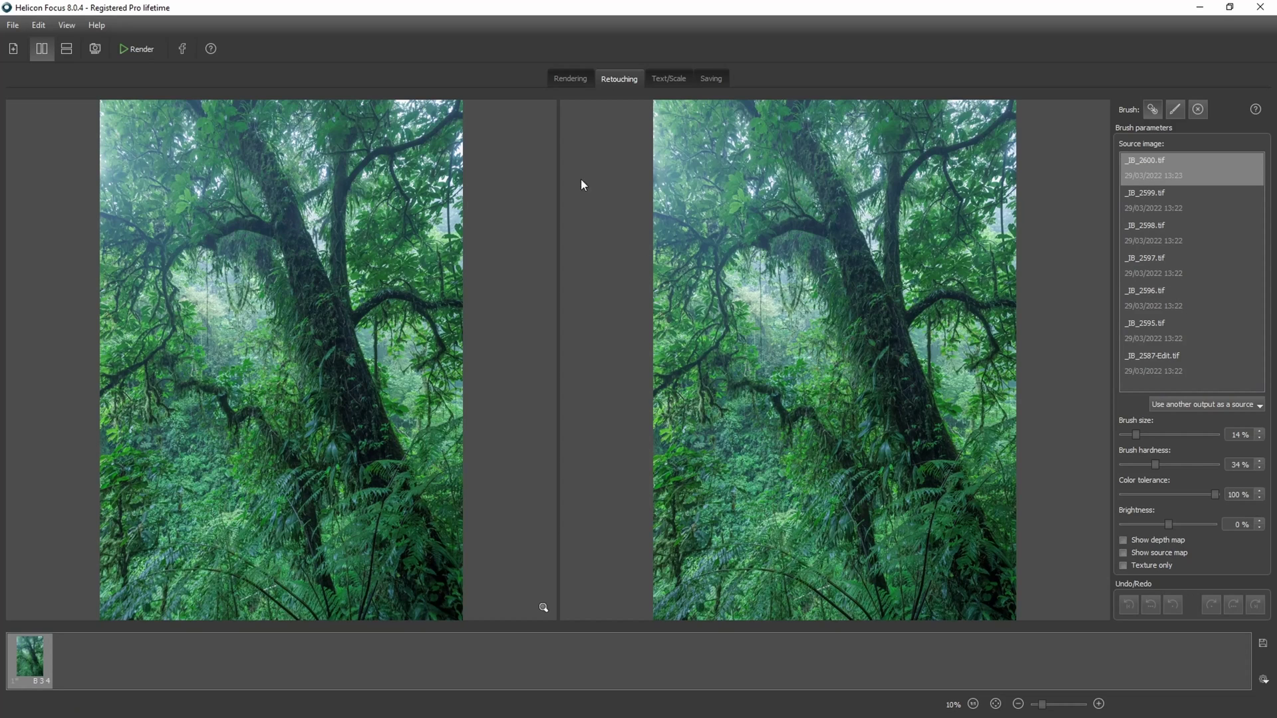
{"action": "left_click", "coordinate": [1195, 266]}
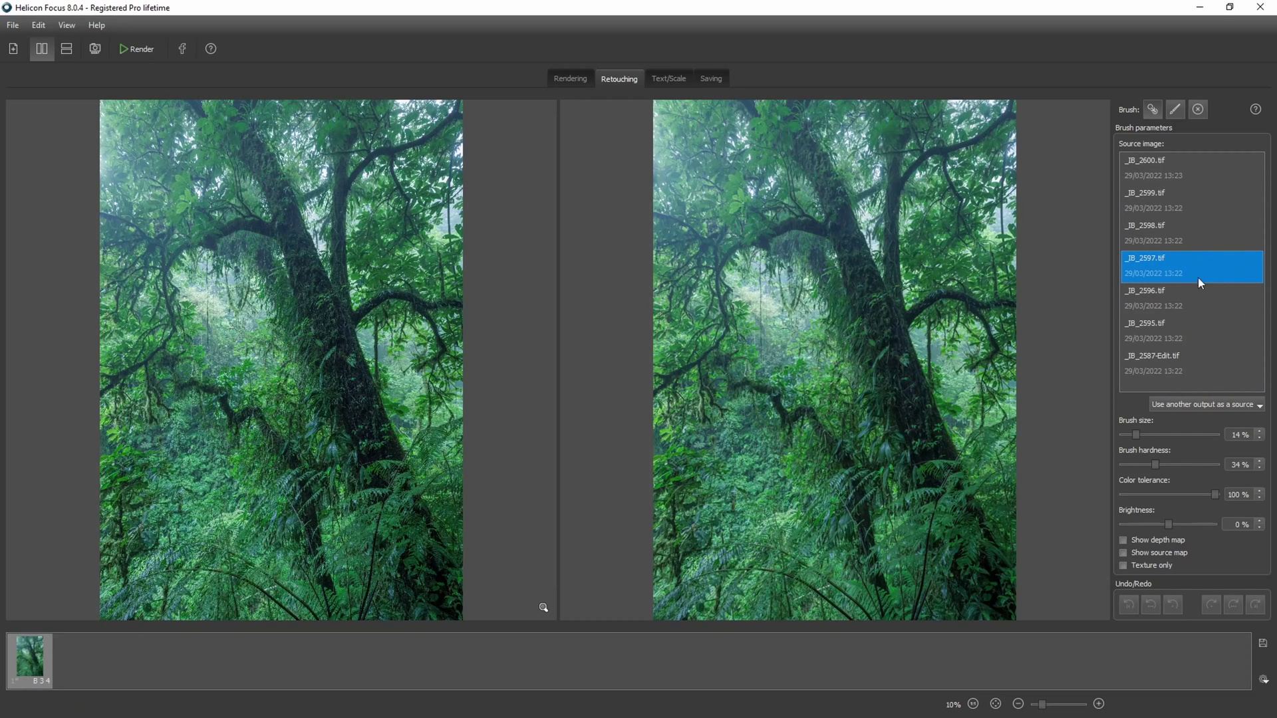
{"action": "left_click", "coordinate": [1173, 359]}
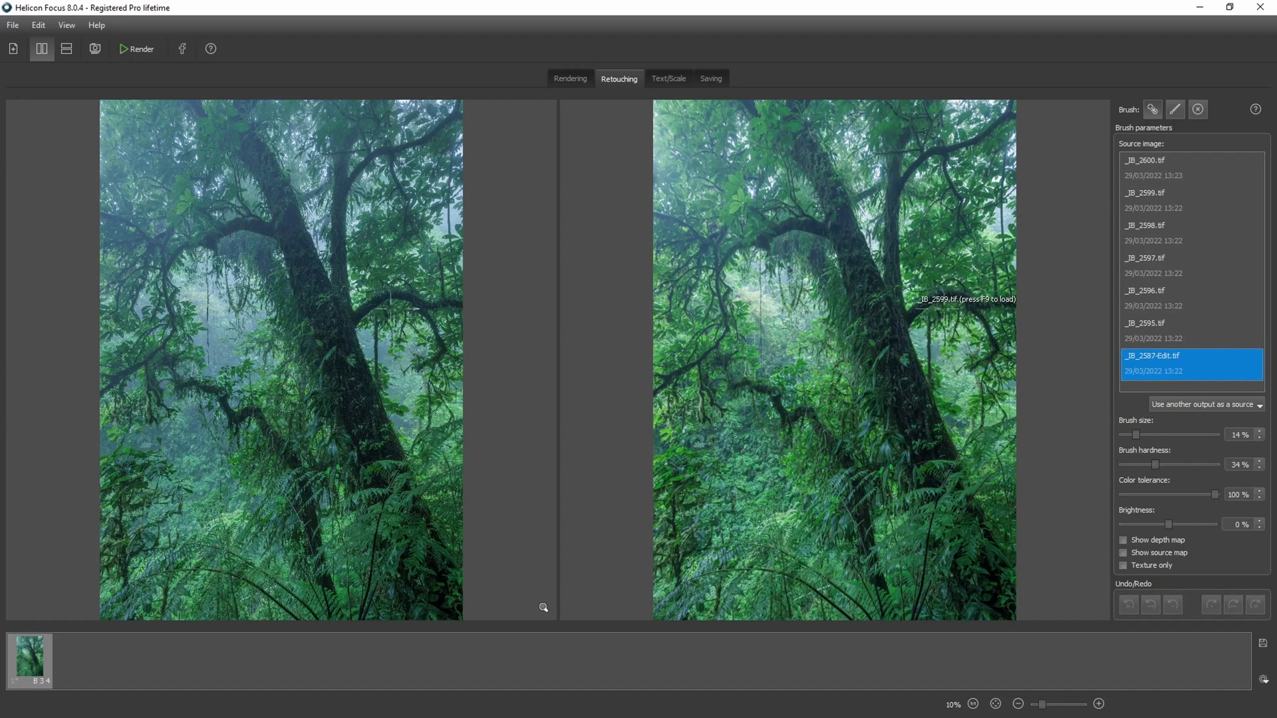
Set the brush size to 86% and paint the misty upper background from the source onto the stacked result
{"action": "scroll", "coordinate": [935, 300], "scroll_direction": "down", "scroll_amount": 1}
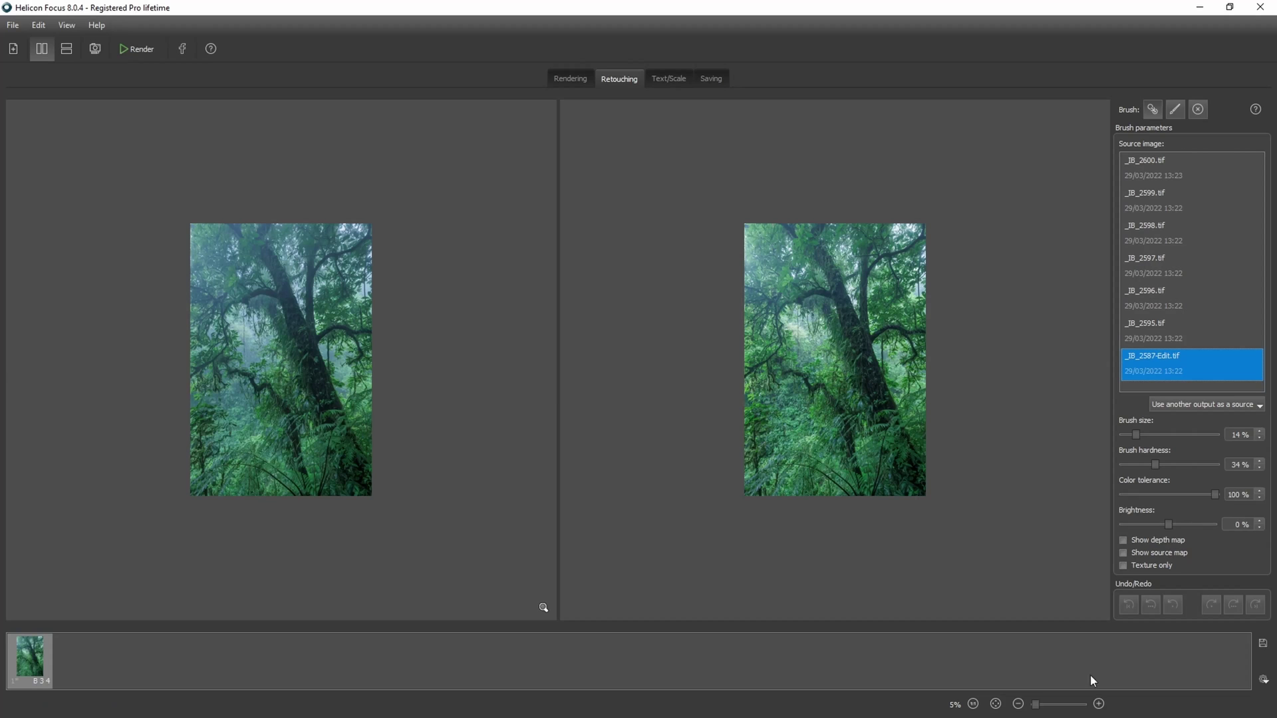
{"action": "left_click", "coordinate": [1098, 704]}
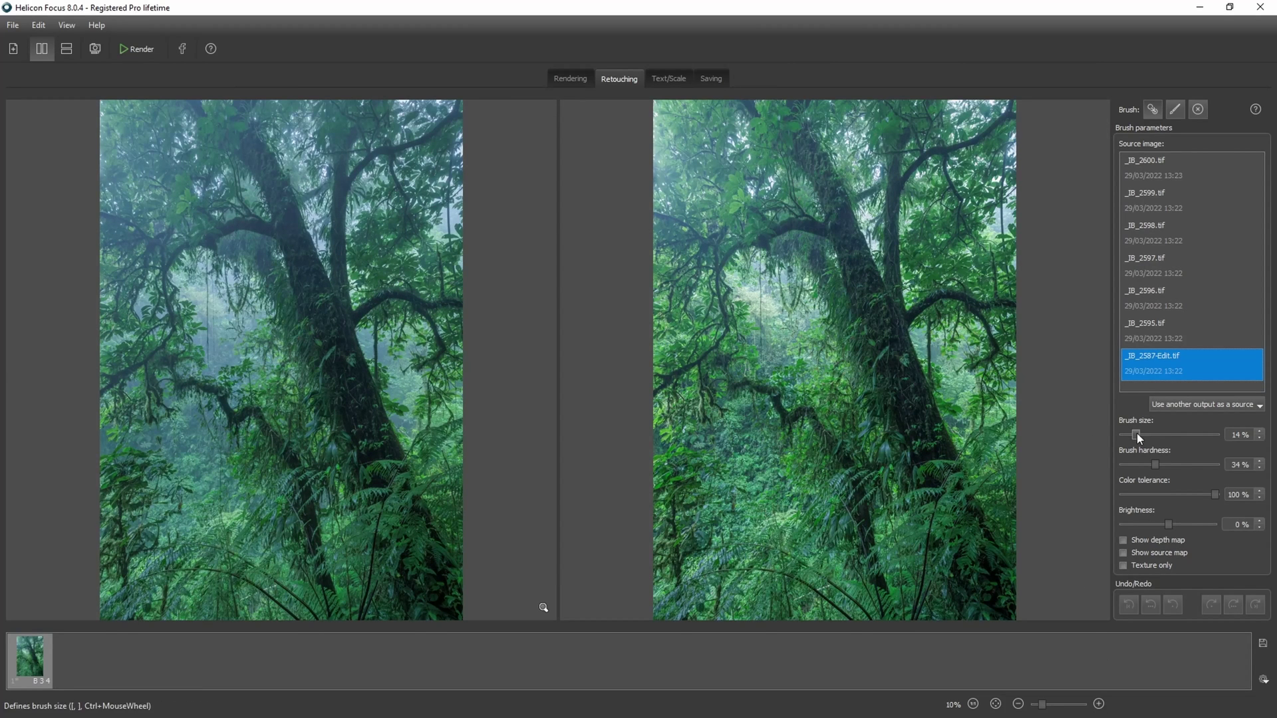
{"action": "left_click_drag", "start_coordinate": [1135, 434], "coordinate": [1145, 435]}
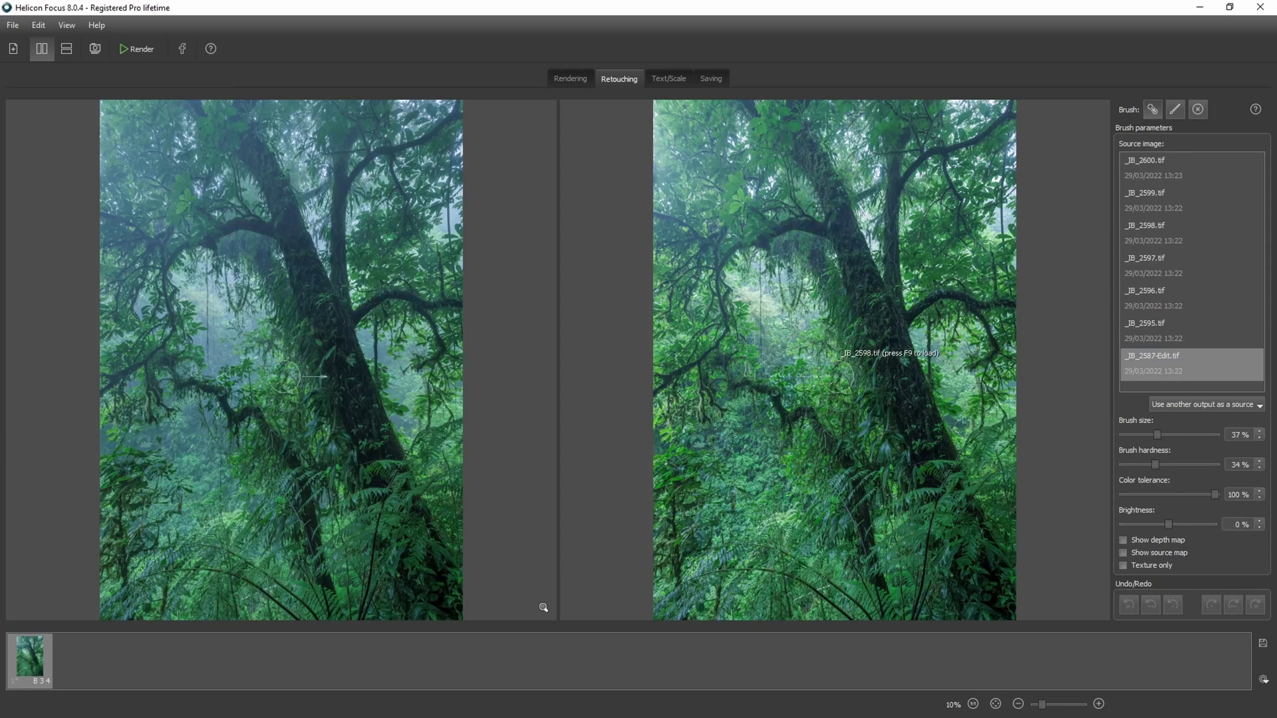
{"action": "left_click_drag", "start_coordinate": [1160, 434], "coordinate": [1206, 438]}
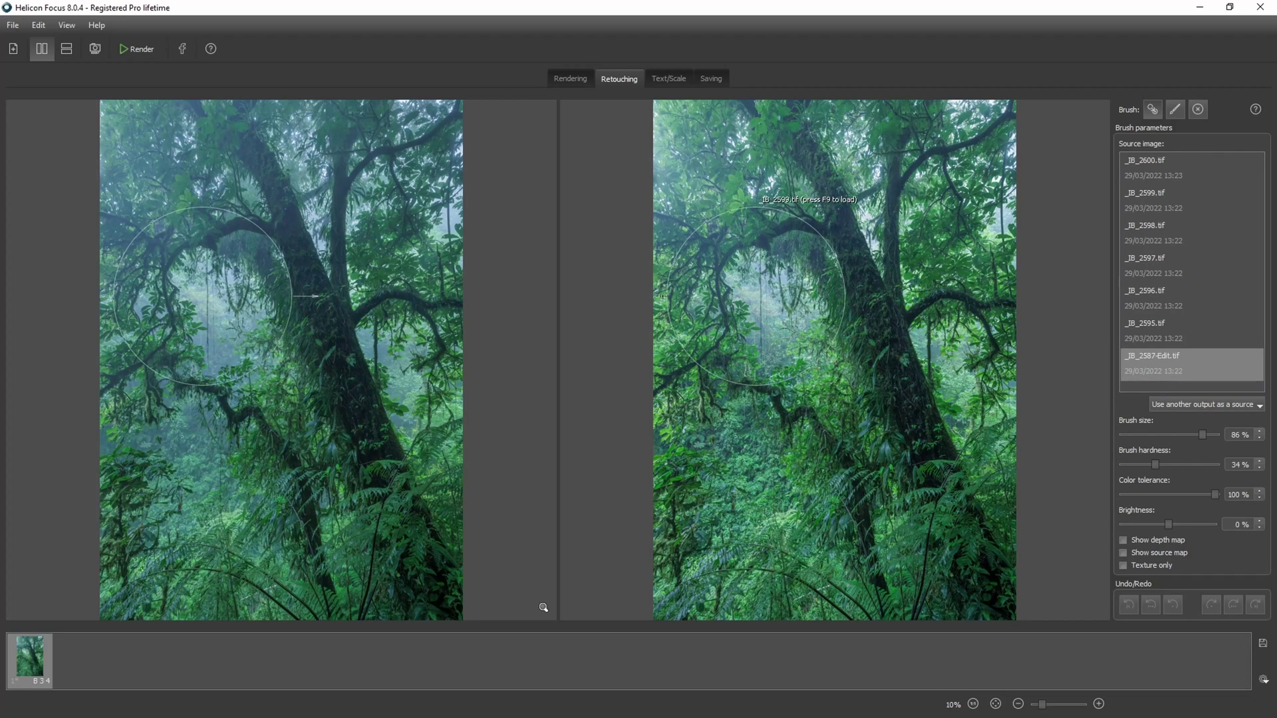
{"action": "mouse_move", "coordinate": [689, 276]}
{"action": "left_mouse_down"}
{"action": "mouse_move", "coordinate": [672, 219]}
{"action": "mouse_move", "coordinate": [678, 173]}
{"action": "mouse_move", "coordinate": [765, 199]}
{"action": "mouse_move", "coordinate": [931, 319]}
{"action": "left_mouse_up"}
{"action": "mouse_move", "coordinate": [934, 124]}
{"action": "left_mouse_down"}
{"action": "mouse_move", "coordinate": [944, 149]}
{"action": "mouse_move", "coordinate": [756, 206]}
{"action": "mouse_move", "coordinate": [746, 245]}
{"action": "mouse_move", "coordinate": [976, 249]}
{"action": "left_mouse_up"}
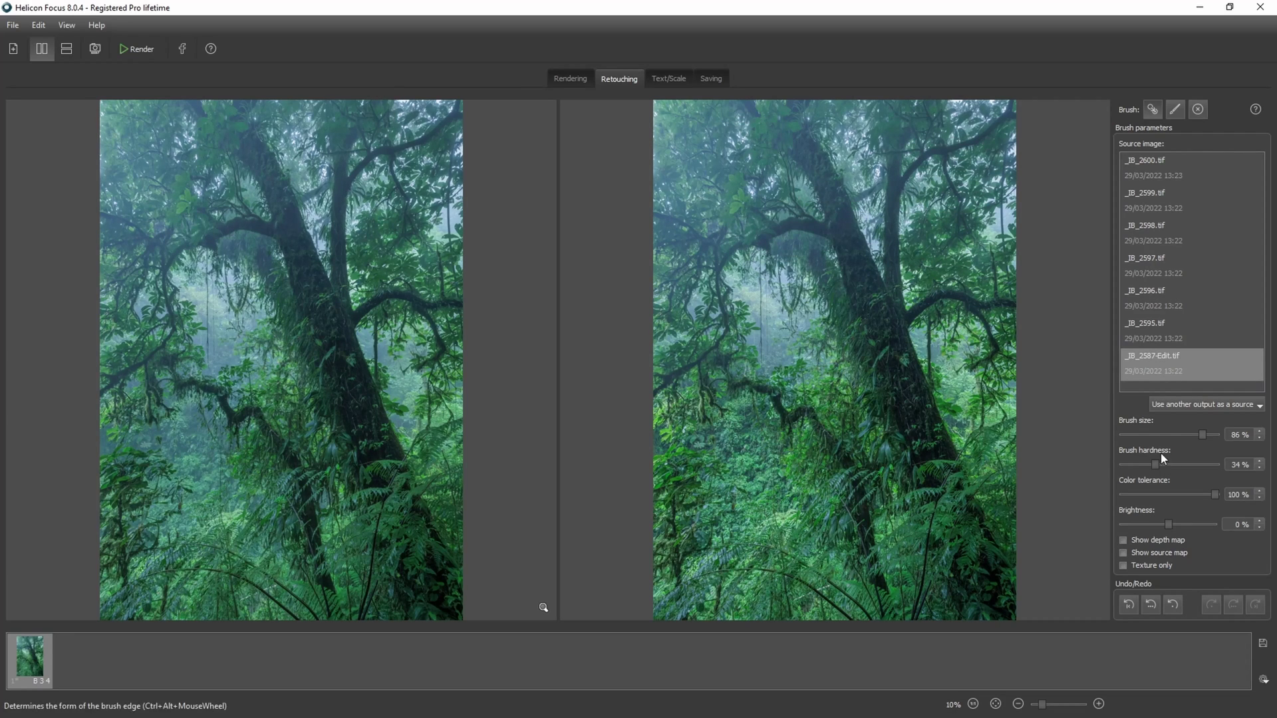
Set the brush size to 49% and paint the source's misty foliage around the curved mossy branch left of the trunk
{"action": "left_click", "coordinate": [1167, 434]}
{"action": "left_click", "coordinate": [1167, 433]}
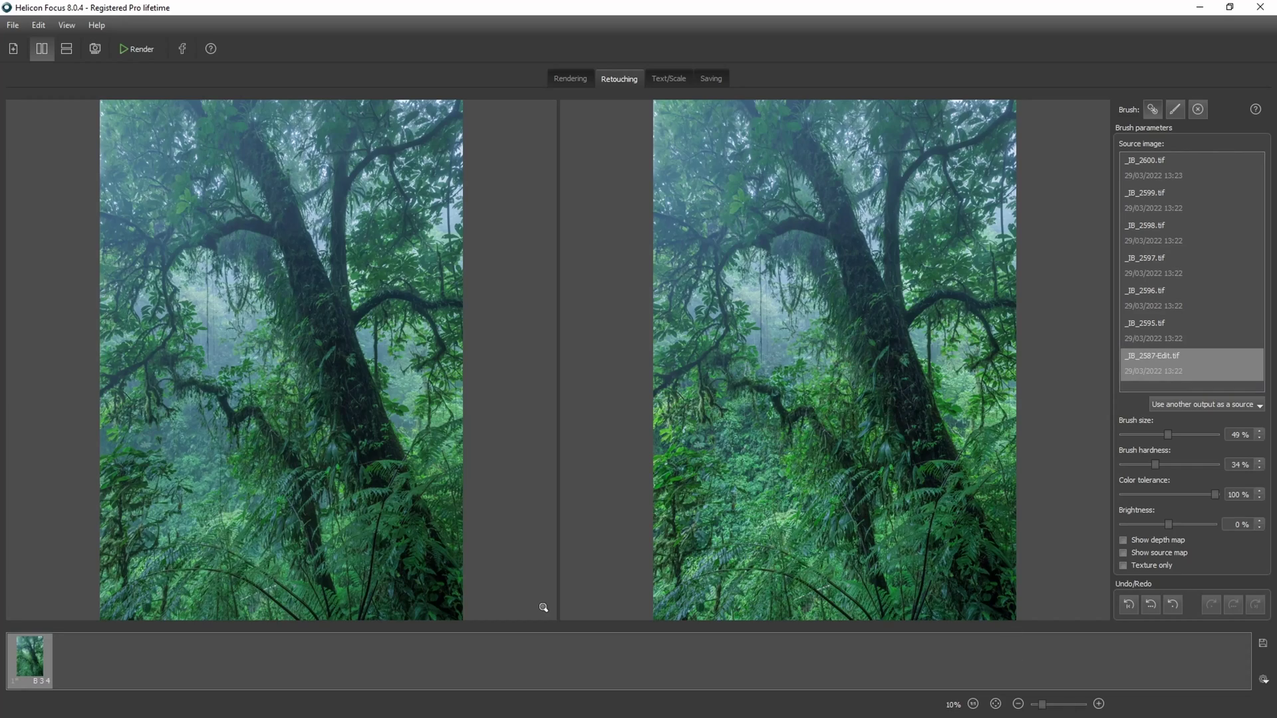
{"action": "left_click", "coordinate": [1098, 703]}
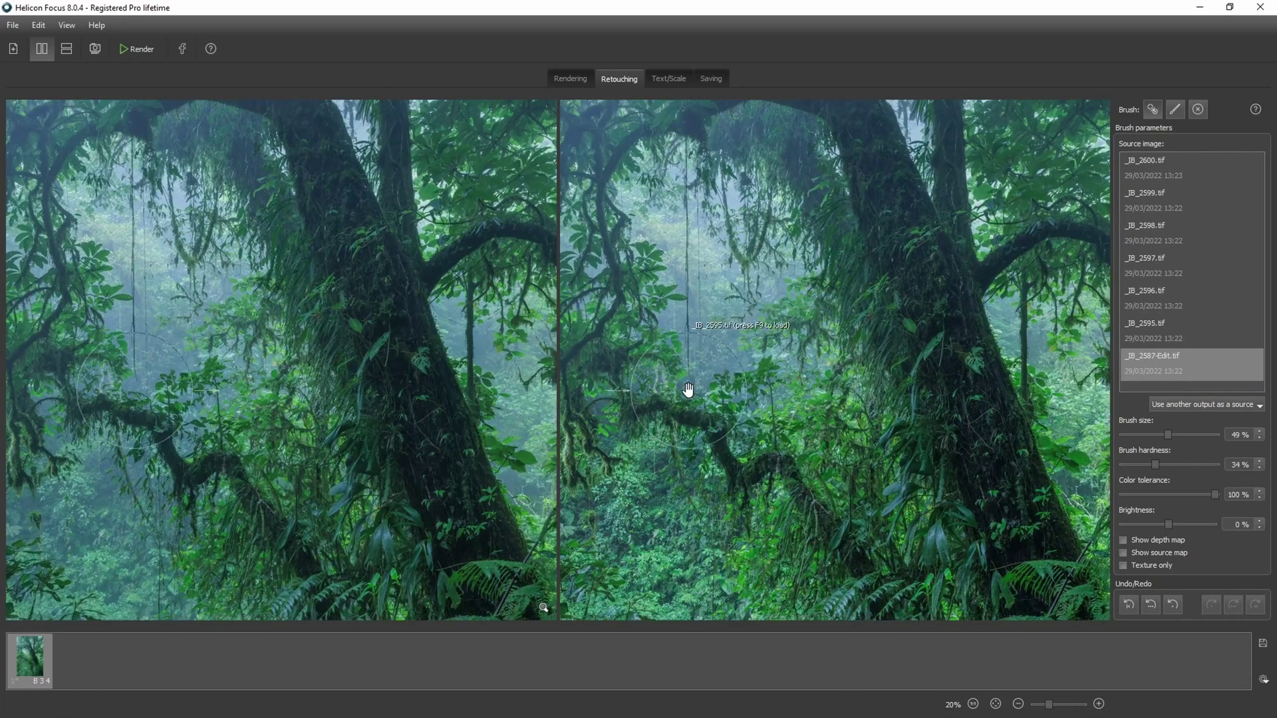
{"action": "mouse_move", "coordinate": [690, 391]}
{"action": "left_mouse_down"}
{"action": "mouse_move", "coordinate": [892, 339]}
{"action": "mouse_move", "coordinate": [886, 419]}
{"action": "mouse_move", "coordinate": [912, 365]}
{"action": "left_mouse_up"}
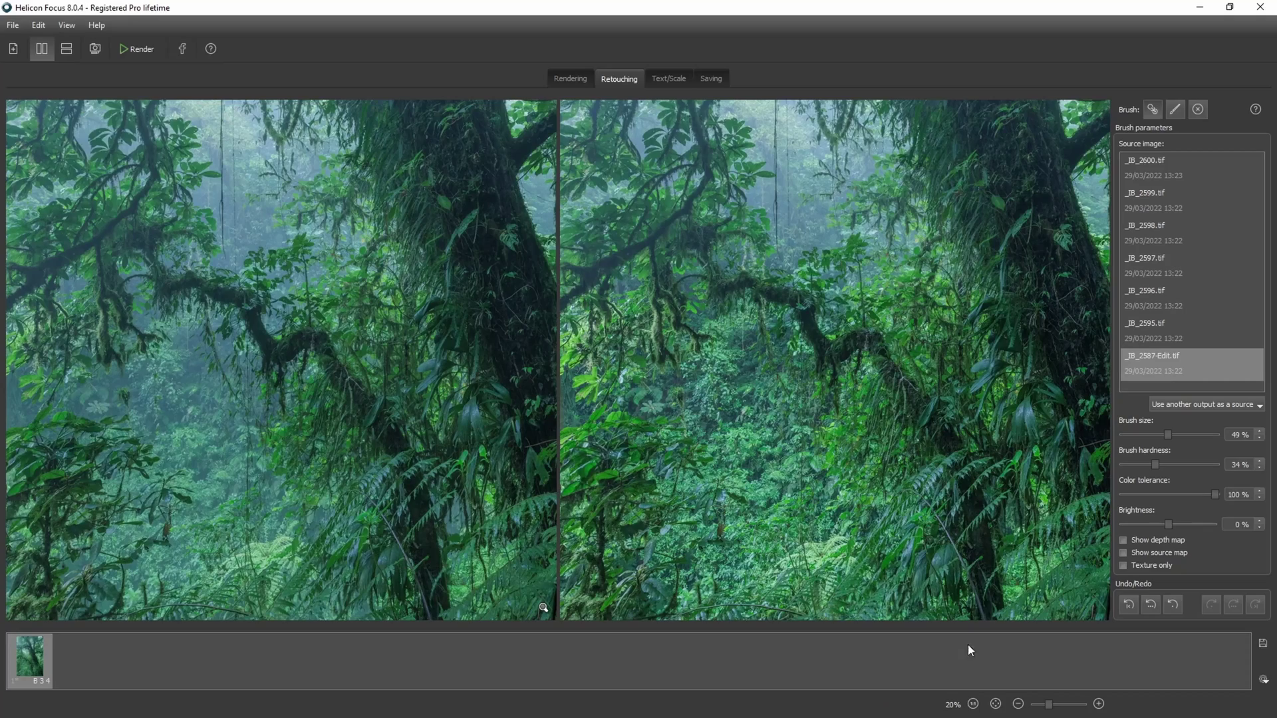
{"action": "left_click", "coordinate": [1098, 704]}
{"action": "left_click", "coordinate": [1098, 704]}
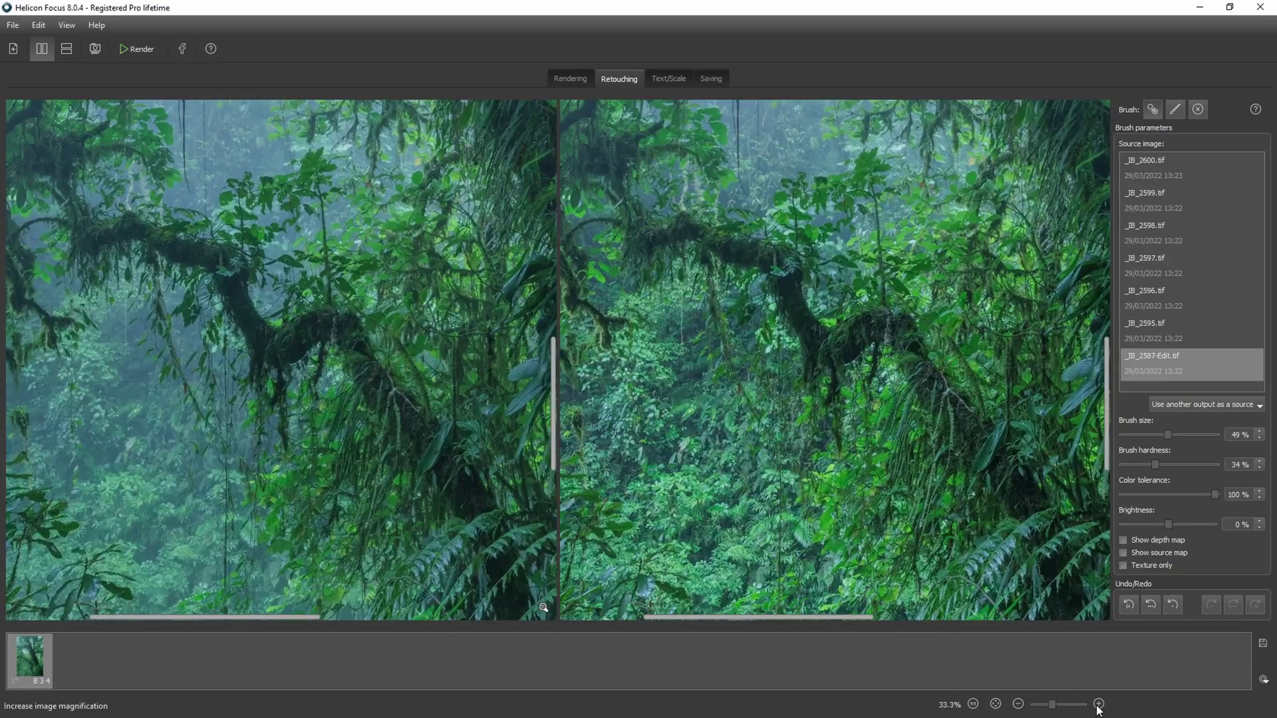
{"action": "left_click", "coordinate": [1098, 704]}
{"action": "mouse_move", "coordinate": [687, 457]}
{"action": "left_mouse_down"}
{"action": "mouse_move", "coordinate": [804, 441]}
{"action": "mouse_move", "coordinate": [950, 336]}
{"action": "left_mouse_up"}
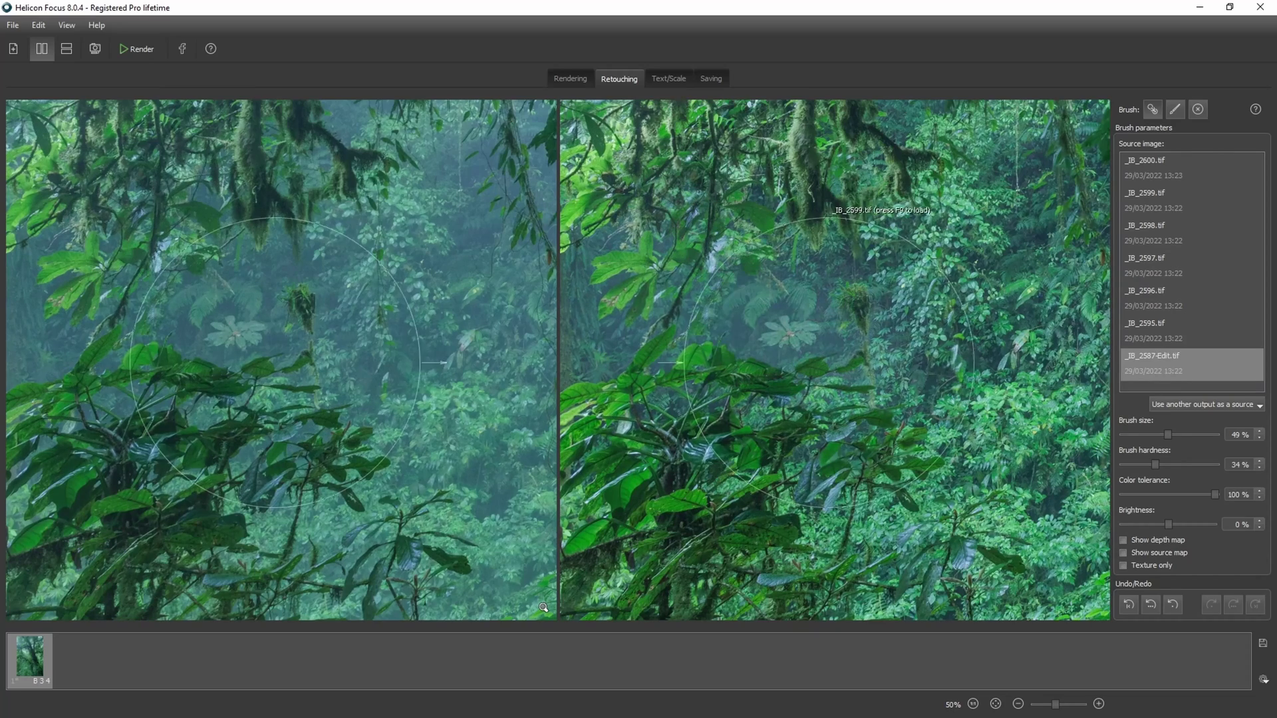
{"action": "left_click_drag", "start_coordinate": [883, 365], "coordinate": [841, 347]}
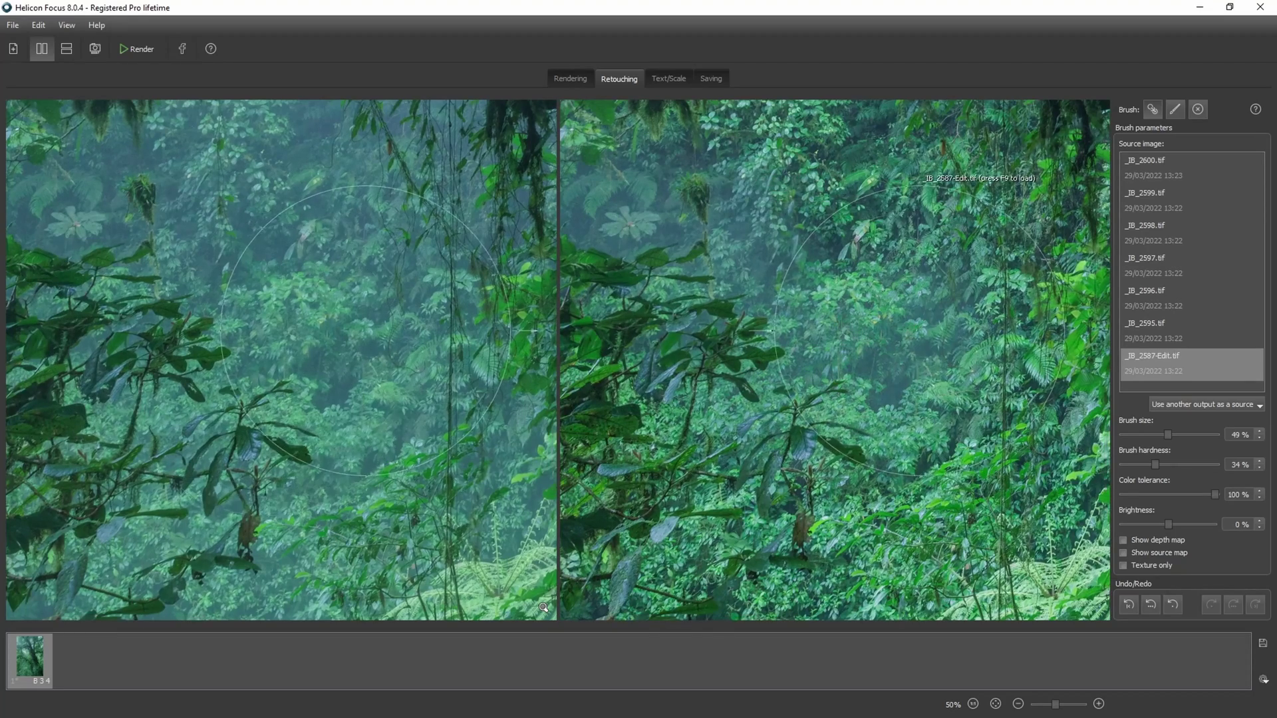
{"action": "mouse_move", "coordinate": [918, 334]}
{"action": "left_mouse_down"}
{"action": "mouse_move", "coordinate": [884, 354]}
{"action": "mouse_move", "coordinate": [898, 345]}
{"action": "left_mouse_up"}
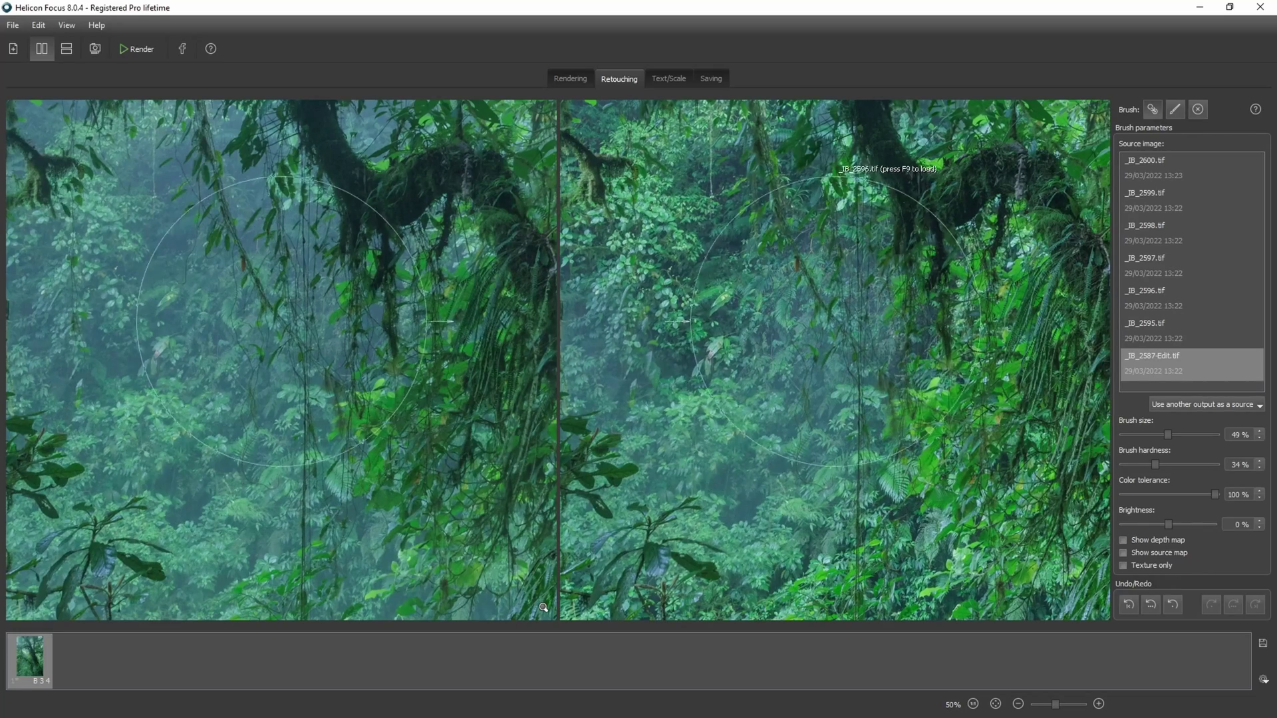
{"action": "left_click_drag", "start_coordinate": [663, 289], "coordinate": [755, 337]}
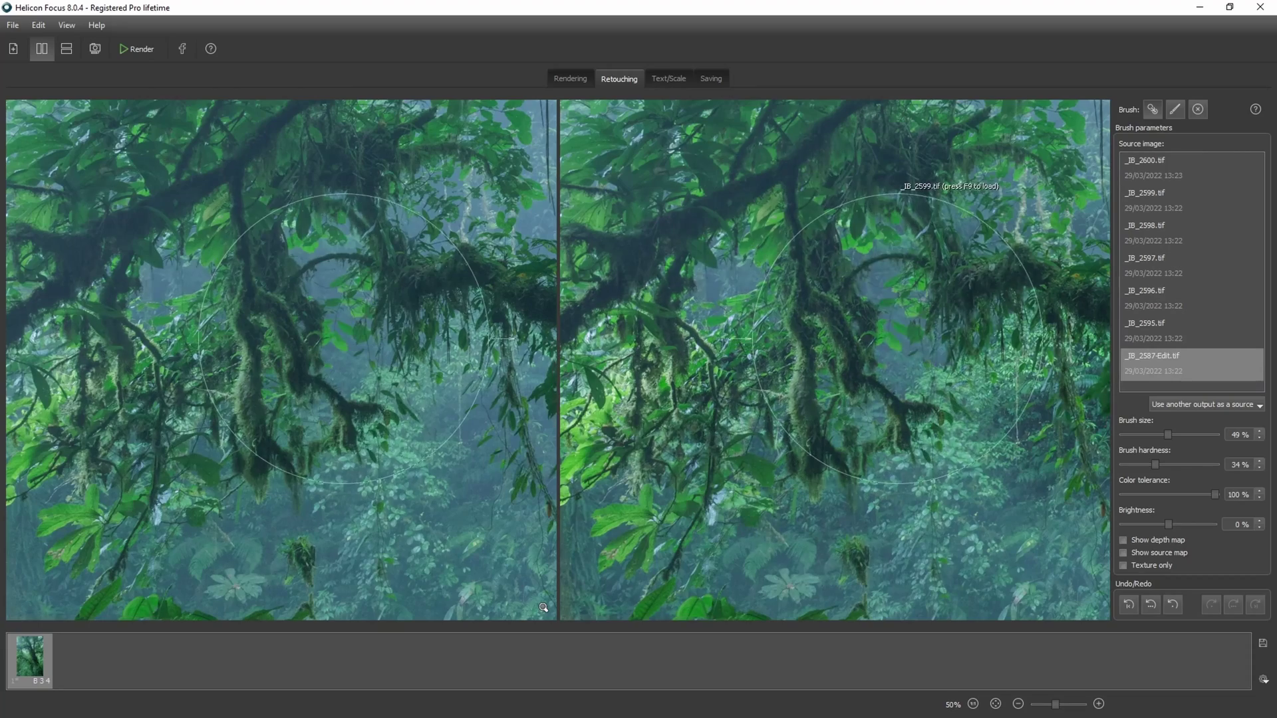
{"action": "mouse_move", "coordinate": [902, 381]}
{"action": "left_mouse_down"}
{"action": "mouse_move", "coordinate": [787, 340]}
{"action": "mouse_move", "coordinate": [827, 352]}
{"action": "left_mouse_up"}
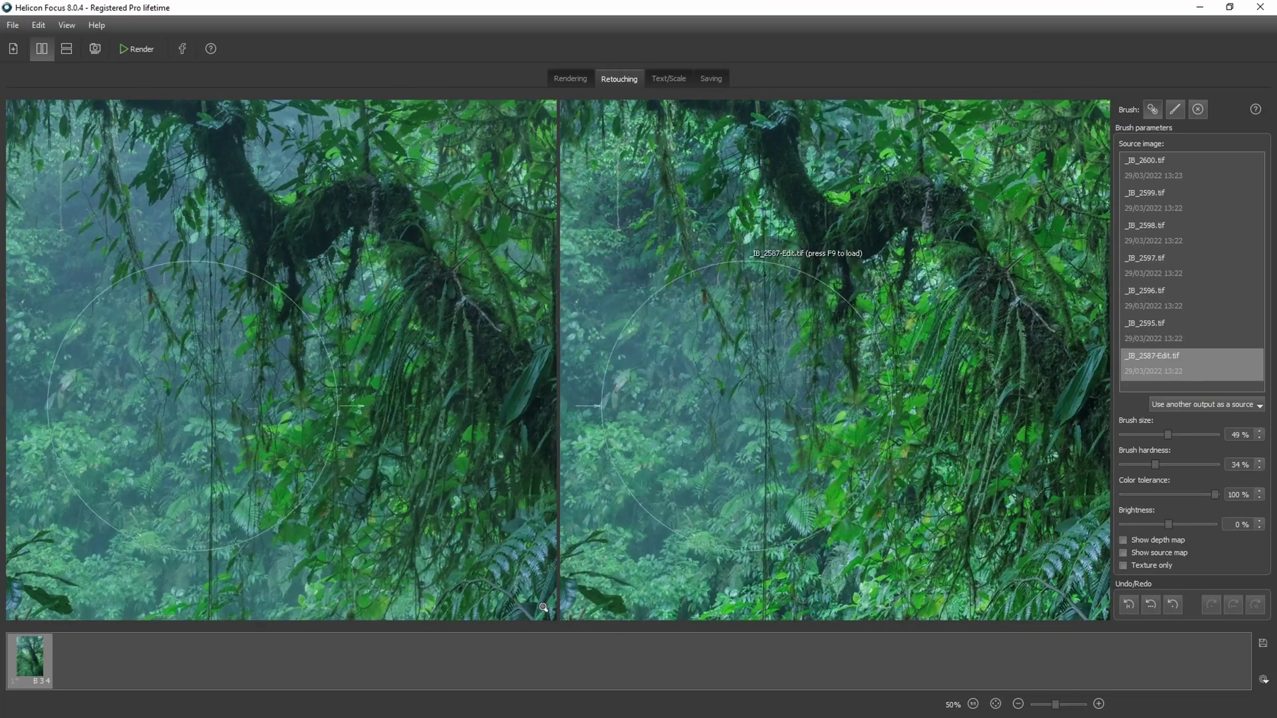
Retouch the misty background from the source around the ferns and hanging branches beside the lower trunk
{"action": "left_click_drag", "start_coordinate": [993, 237], "coordinate": [750, 368]}
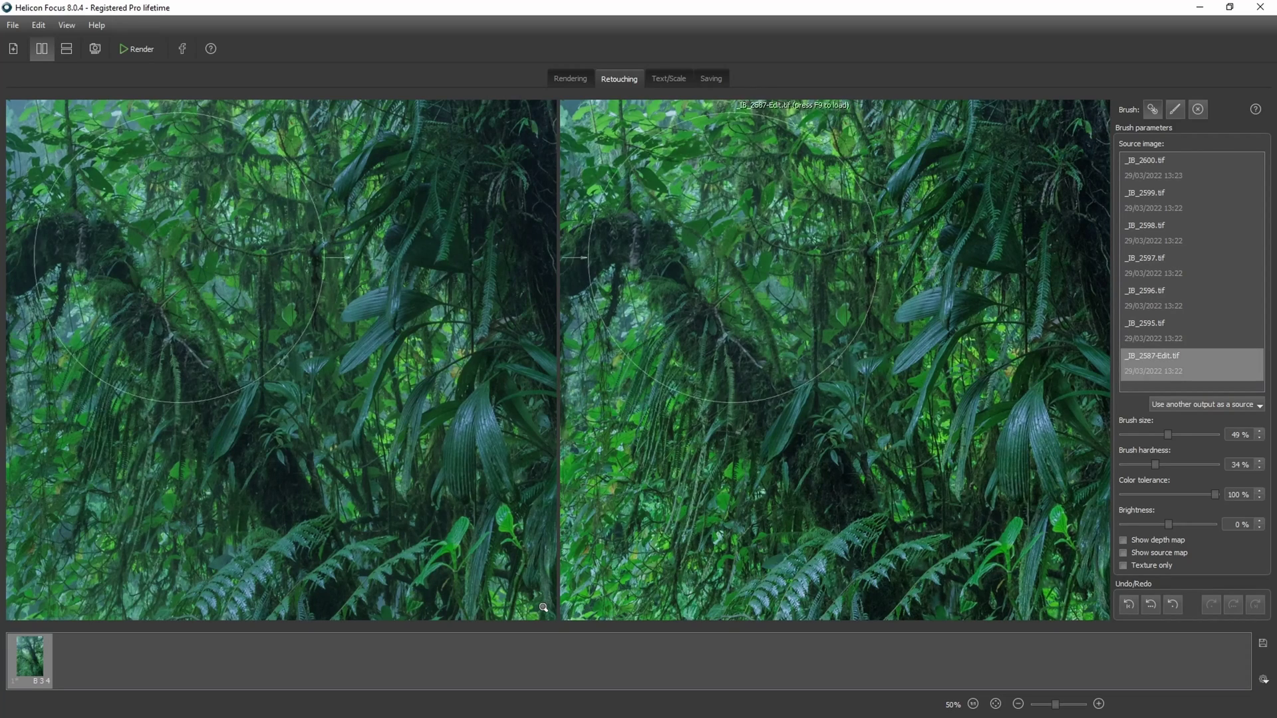
{"action": "left_click_drag", "start_coordinate": [856, 418], "coordinate": [818, 382]}
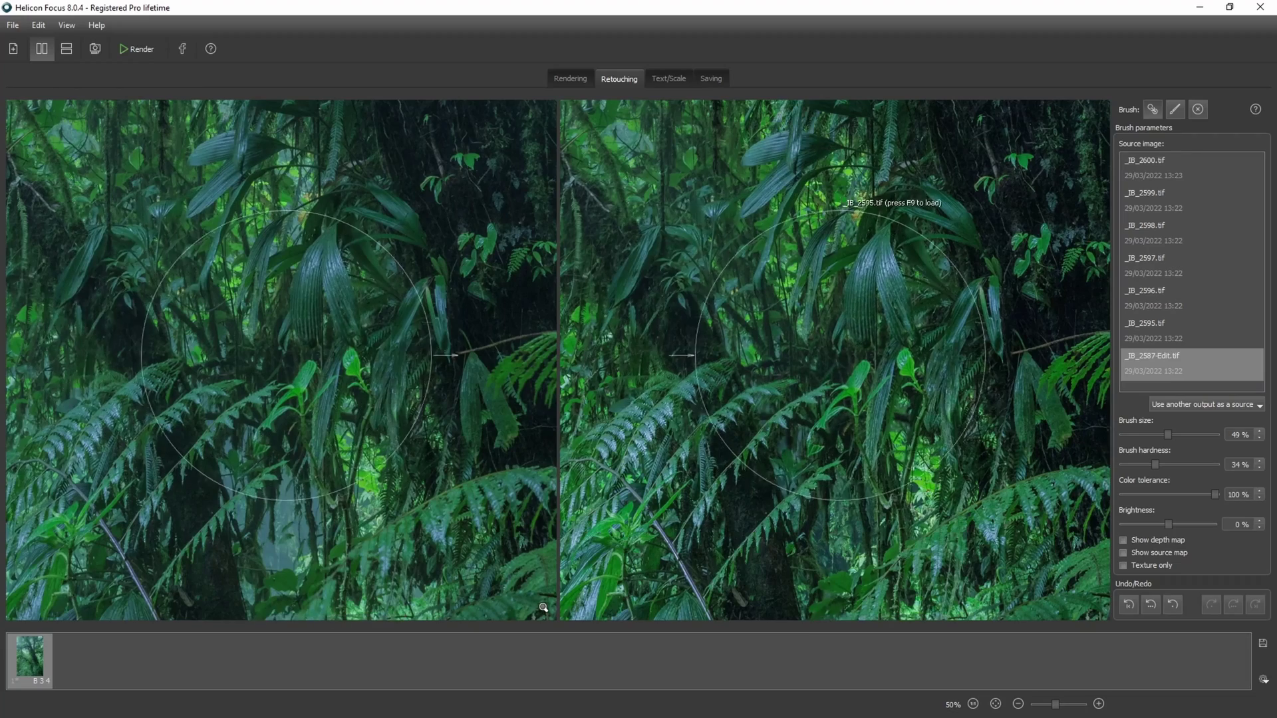
{"action": "mouse_move", "coordinate": [887, 353]}
{"action": "left_mouse_down"}
{"action": "mouse_move", "coordinate": [814, 355]}
{"action": "mouse_move", "coordinate": [849, 357]}
{"action": "left_mouse_up"}
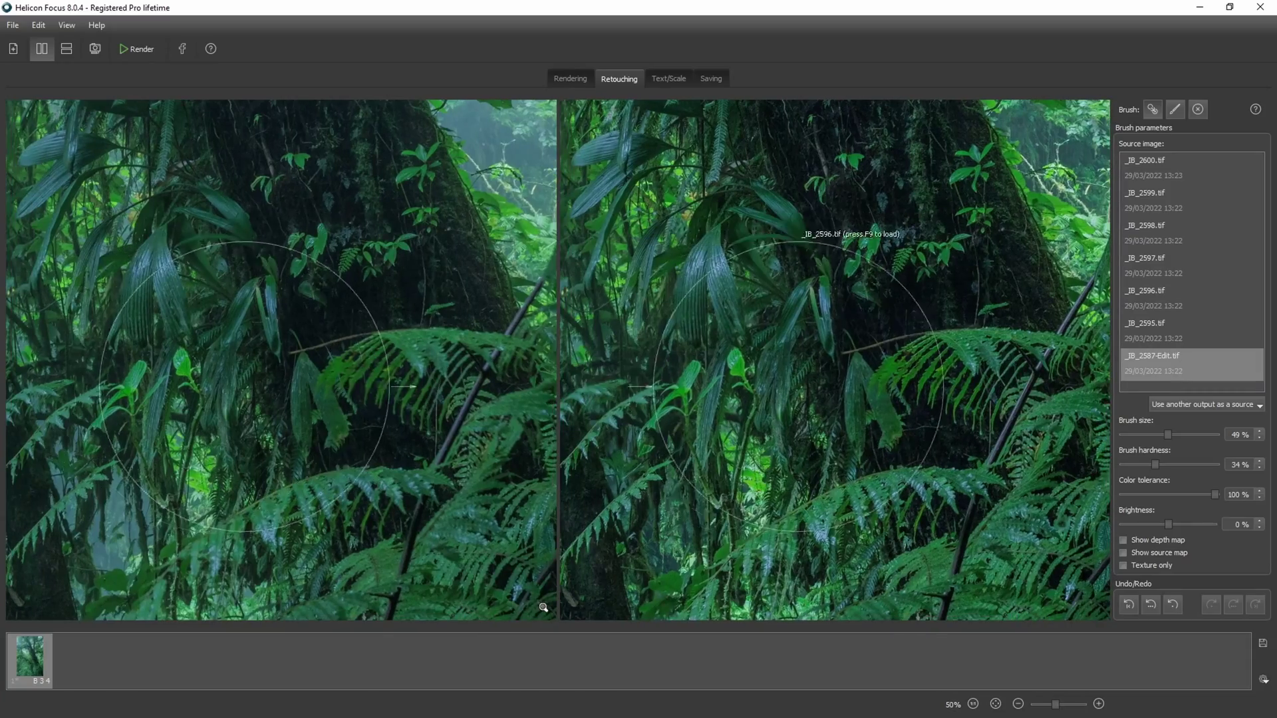
{"action": "left_click_drag", "start_coordinate": [902, 357], "coordinate": [839, 355]}
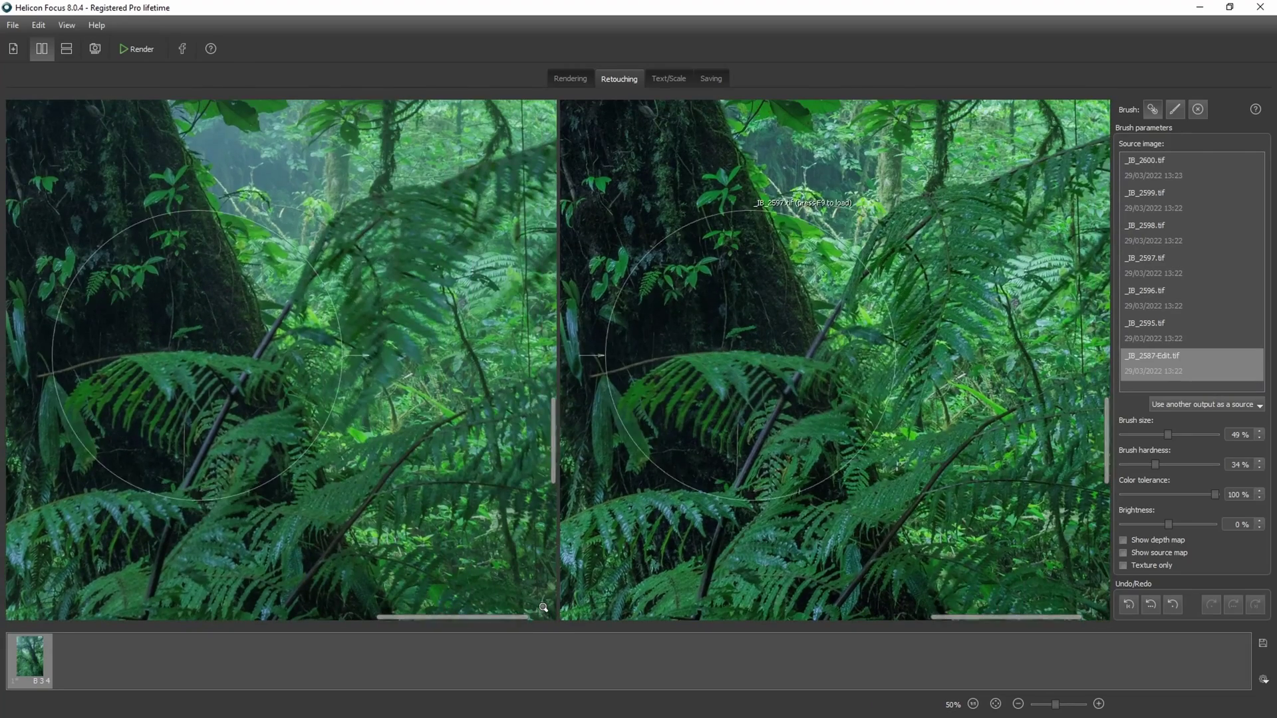
{"action": "mouse_move", "coordinate": [784, 258]}
{"action": "left_mouse_down"}
{"action": "mouse_move", "coordinate": [891, 313]}
{"action": "mouse_move", "coordinate": [781, 396]}
{"action": "left_mouse_up"}
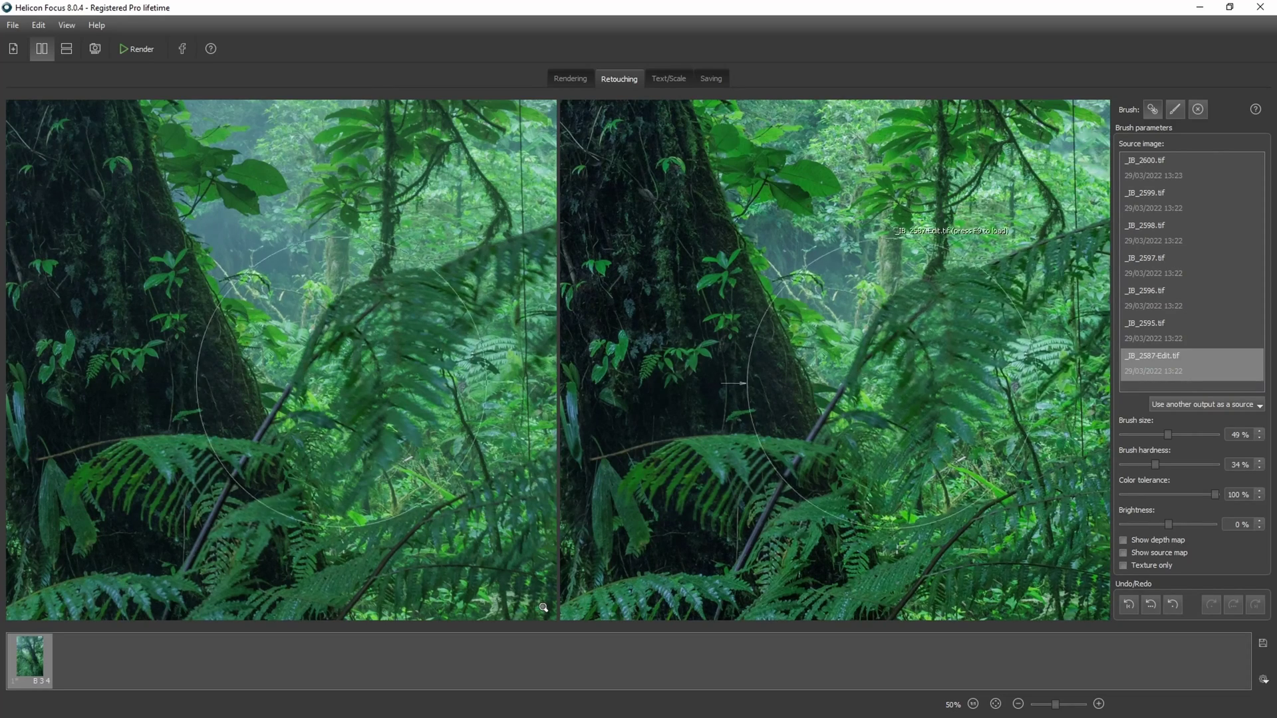
{"action": "left_click", "coordinate": [990, 308]}
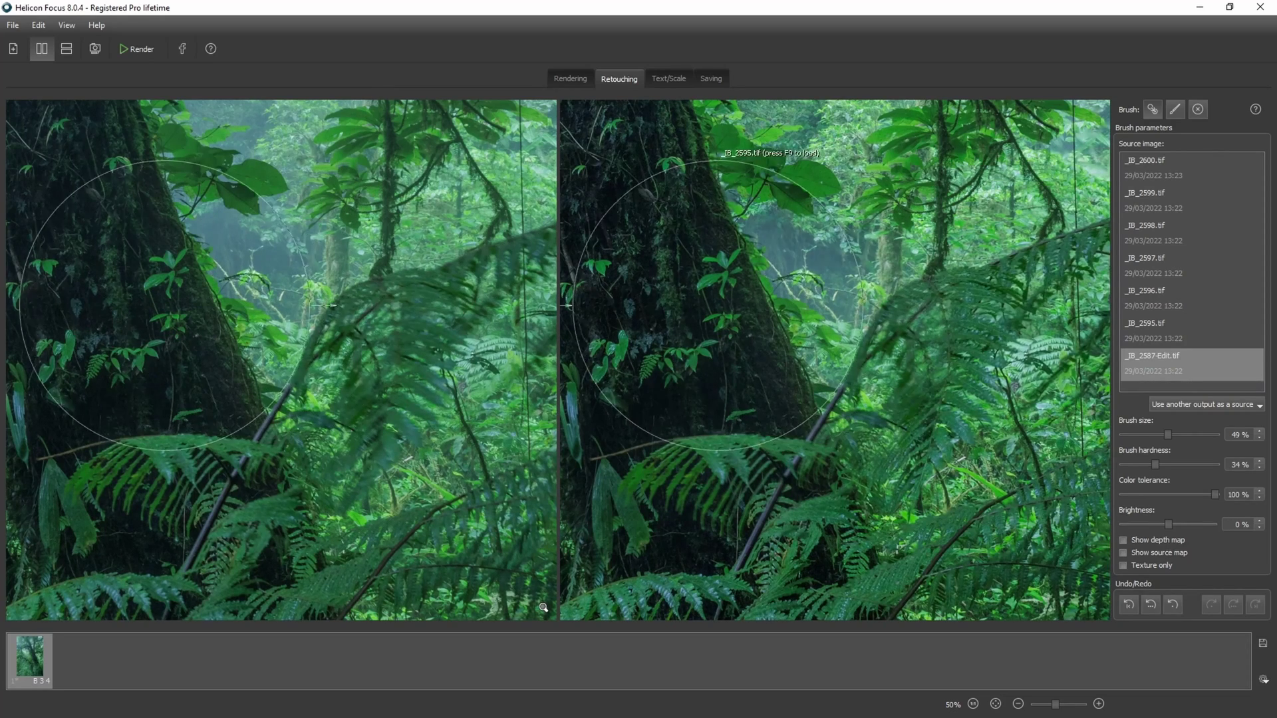
{"action": "left_click_drag", "start_coordinate": [771, 288], "coordinate": [771, 480]}
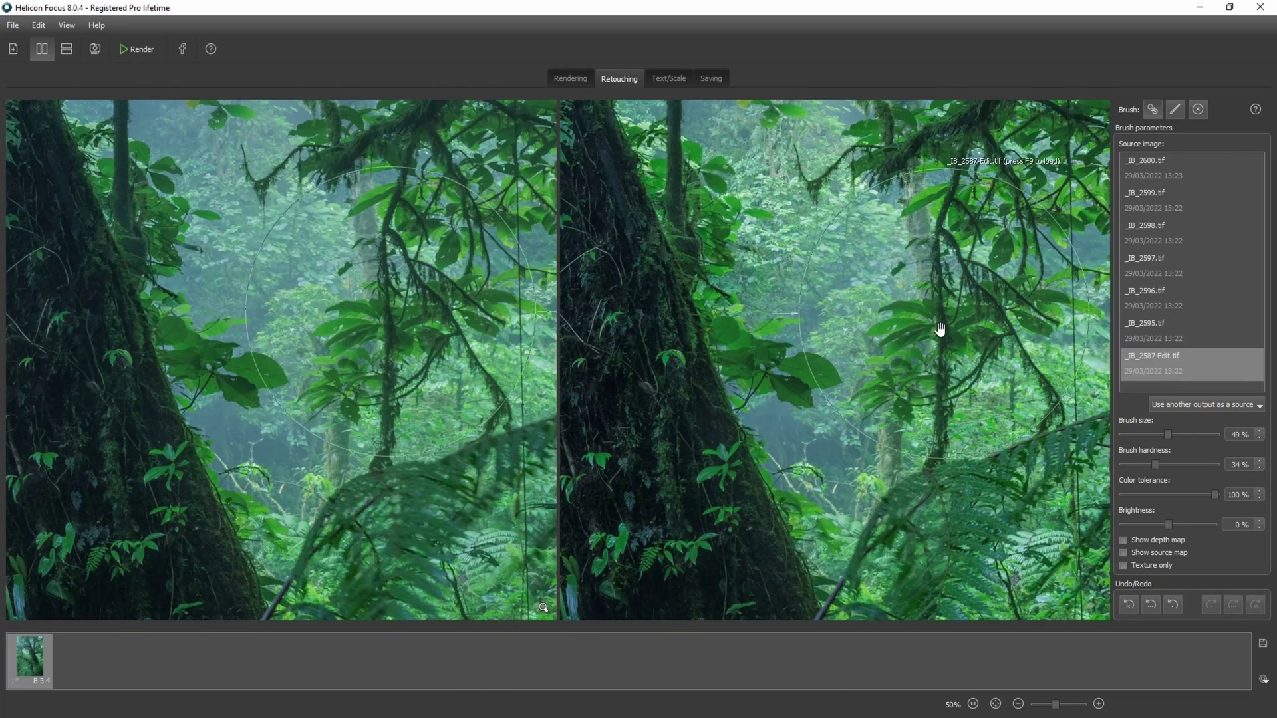
{"action": "scroll", "coordinate": [937, 328], "scroll_direction": "down", "scroll_amount": 3}
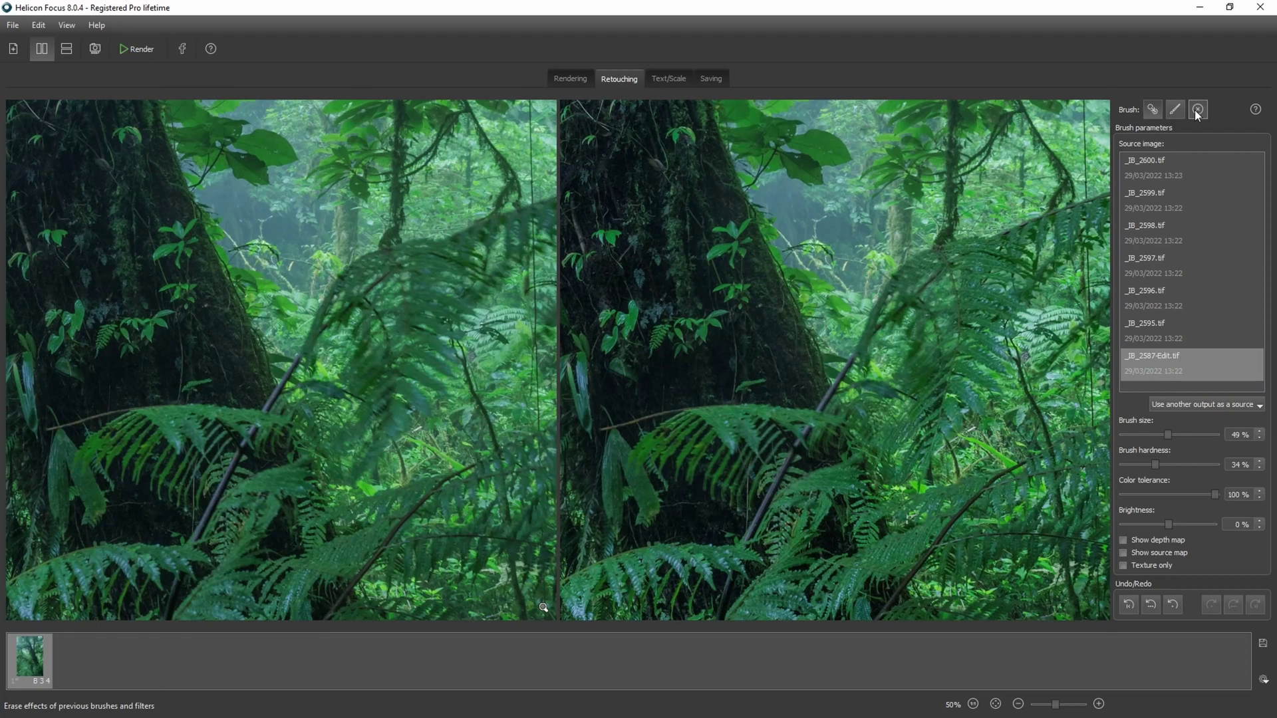
Switch to the eraser brush and set its size to 35%
{"action": "left_click", "coordinate": [1194, 109]}
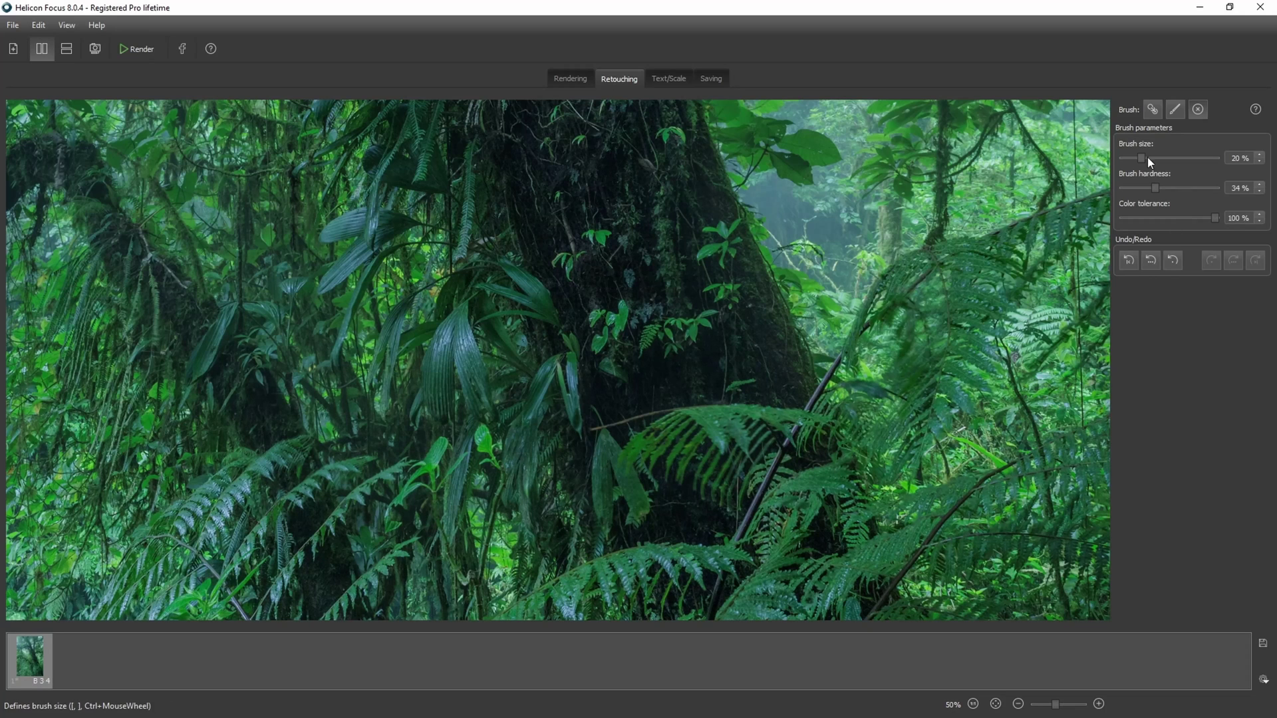
{"action": "left_click_drag", "start_coordinate": [1155, 159], "coordinate": [1160, 159]}
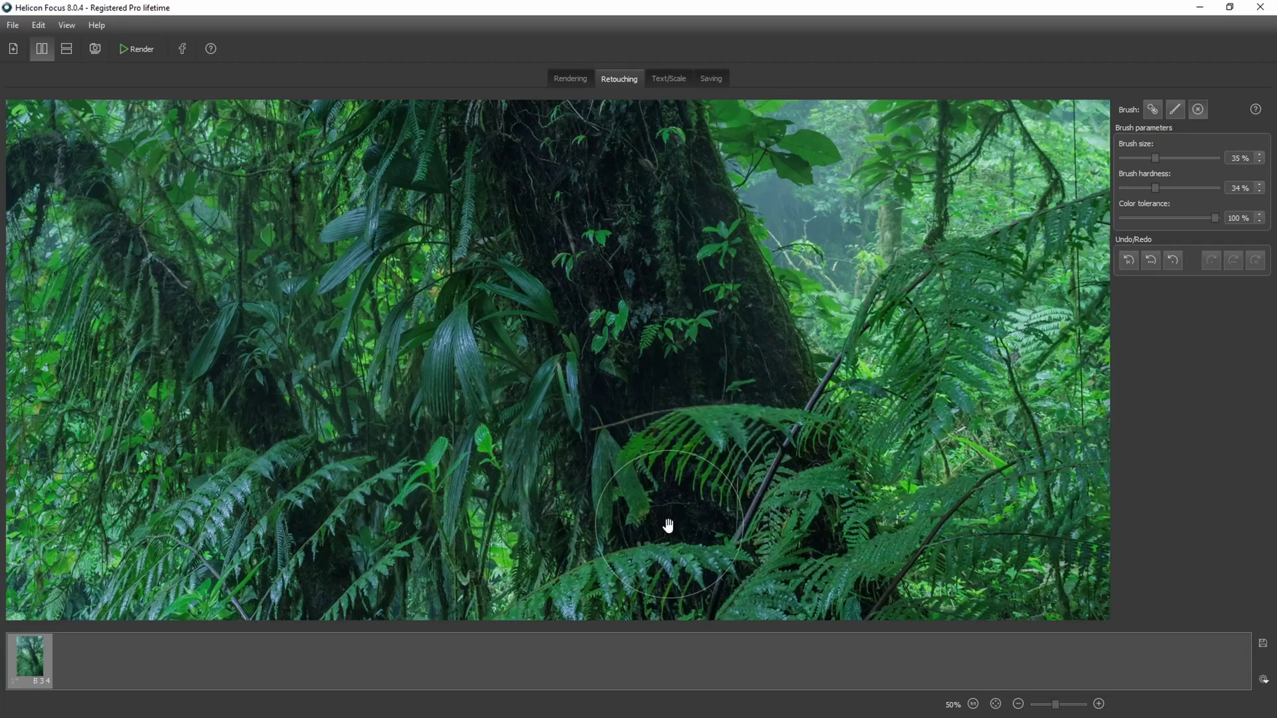
{"action": "mouse_move", "coordinate": [669, 526]}
{"action": "left_mouse_down"}
{"action": "mouse_move", "coordinate": [740, 479]}
{"action": "mouse_move", "coordinate": [828, 342]}
{"action": "left_mouse_up"}
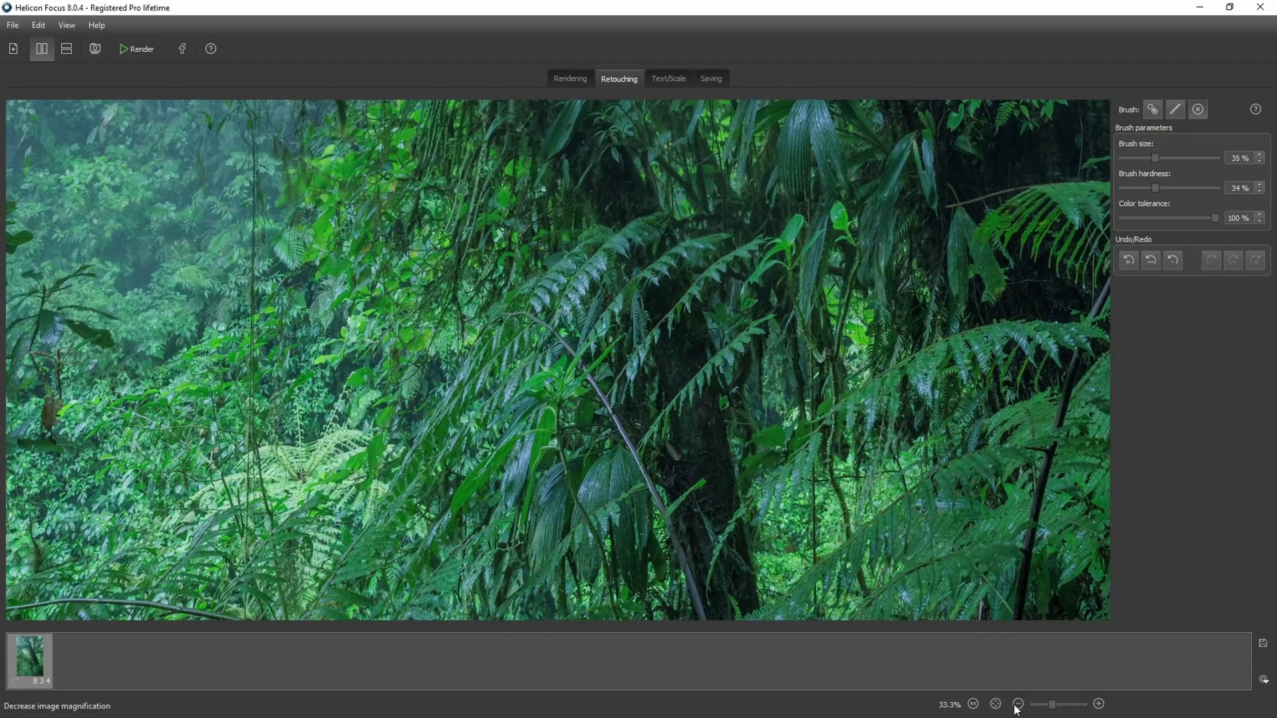
Return to the source-copying brush and display the depth map for the whole image
{"action": "left_click", "coordinate": [1153, 109]}
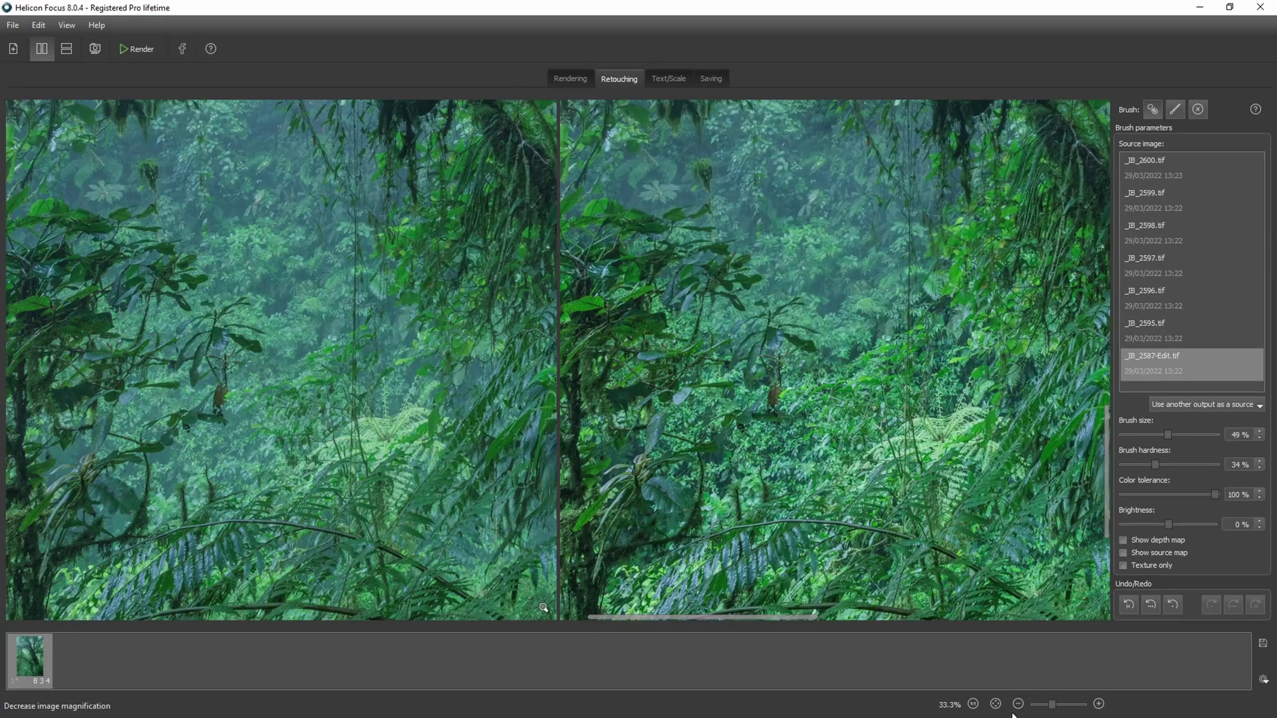
{"action": "left_click", "coordinate": [1018, 705]}
{"action": "left_click", "coordinate": [1018, 704]}
{"action": "left_click", "coordinate": [1017, 704]}
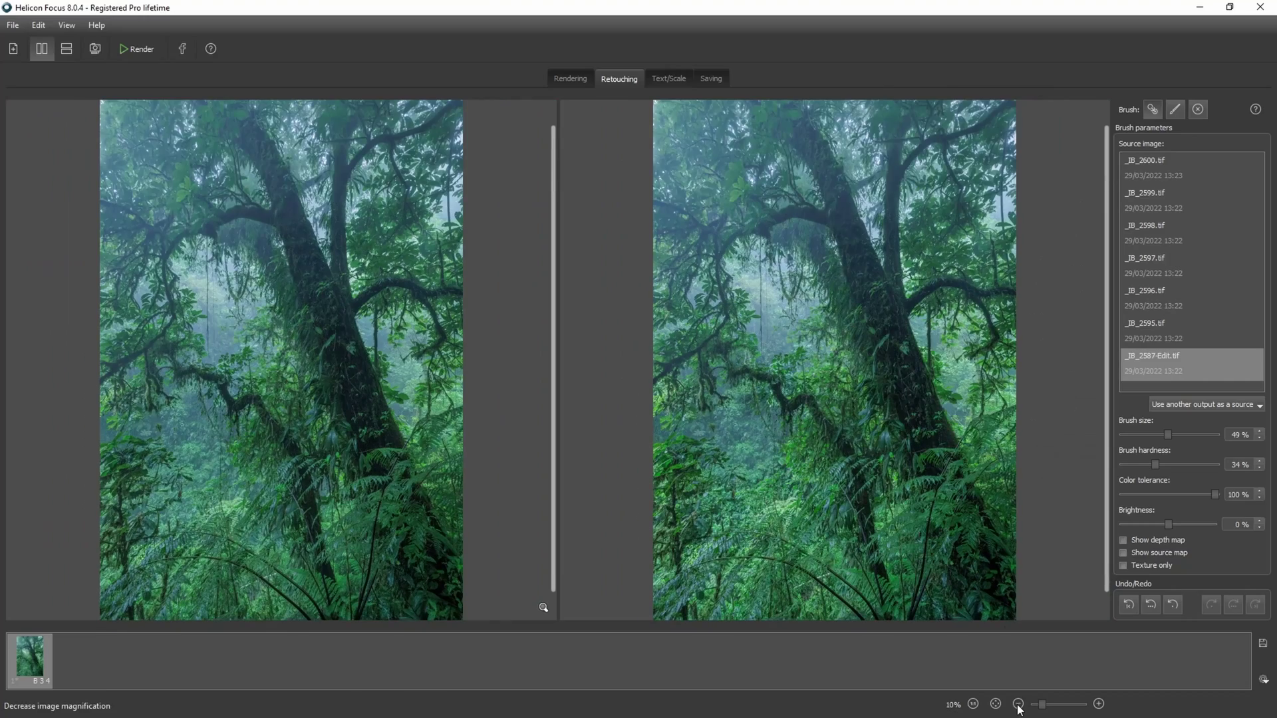
{"action": "left_click", "coordinate": [1123, 540]}
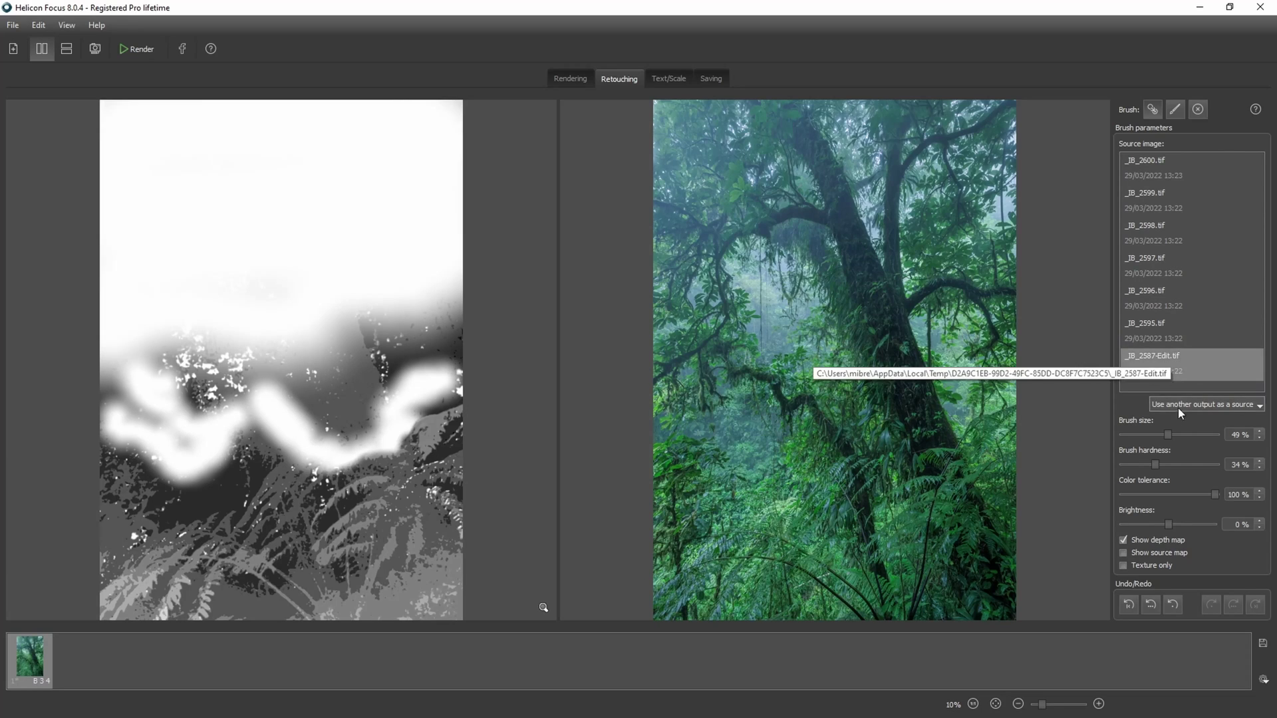
Paint the source over the leftover gaps in the upper depth map, reducing the brush size to 25%, and hide the depth map
{"action": "mouse_move", "coordinate": [190, 393]}
{"action": "left_mouse_down"}
{"action": "mouse_move", "coordinate": [246, 378]}
{"action": "mouse_move", "coordinate": [128, 356]}
{"action": "mouse_move", "coordinate": [232, 323]}
{"action": "mouse_move", "coordinate": [204, 337]}
{"action": "mouse_move", "coordinate": [278, 357]}
{"action": "mouse_move", "coordinate": [439, 304]}
{"action": "left_mouse_up"}
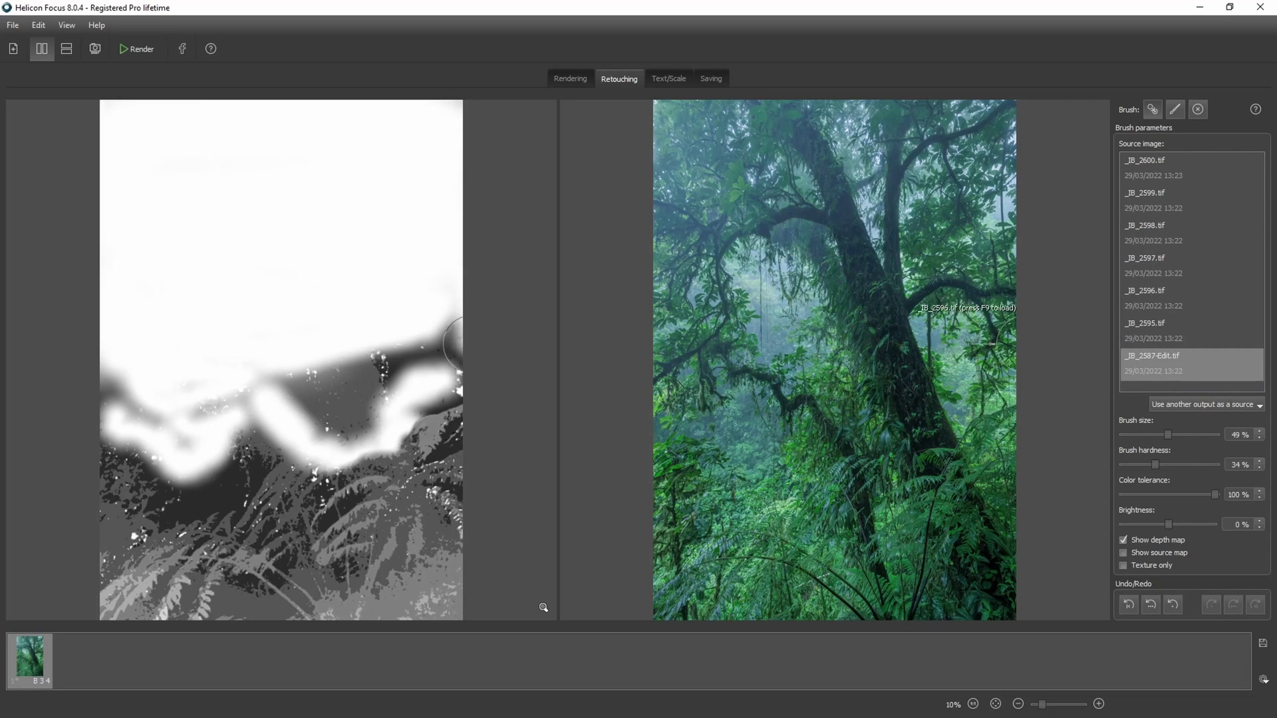
{"action": "mouse_move", "coordinate": [472, 343]}
{"action": "left_mouse_down"}
{"action": "mouse_move", "coordinate": [406, 354]}
{"action": "mouse_move", "coordinate": [460, 336]}
{"action": "mouse_move", "coordinate": [435, 352]}
{"action": "mouse_move", "coordinate": [448, 331]}
{"action": "mouse_move", "coordinate": [357, 391]}
{"action": "mouse_move", "coordinate": [423, 355]}
{"action": "mouse_move", "coordinate": [452, 357]}
{"action": "mouse_move", "coordinate": [358, 355]}
{"action": "mouse_move", "coordinate": [315, 380]}
{"action": "mouse_move", "coordinate": [283, 377]}
{"action": "mouse_move", "coordinate": [327, 423]}
{"action": "mouse_move", "coordinate": [315, 427]}
{"action": "mouse_move", "coordinate": [367, 414]}
{"action": "mouse_move", "coordinate": [412, 337]}
{"action": "left_mouse_up"}
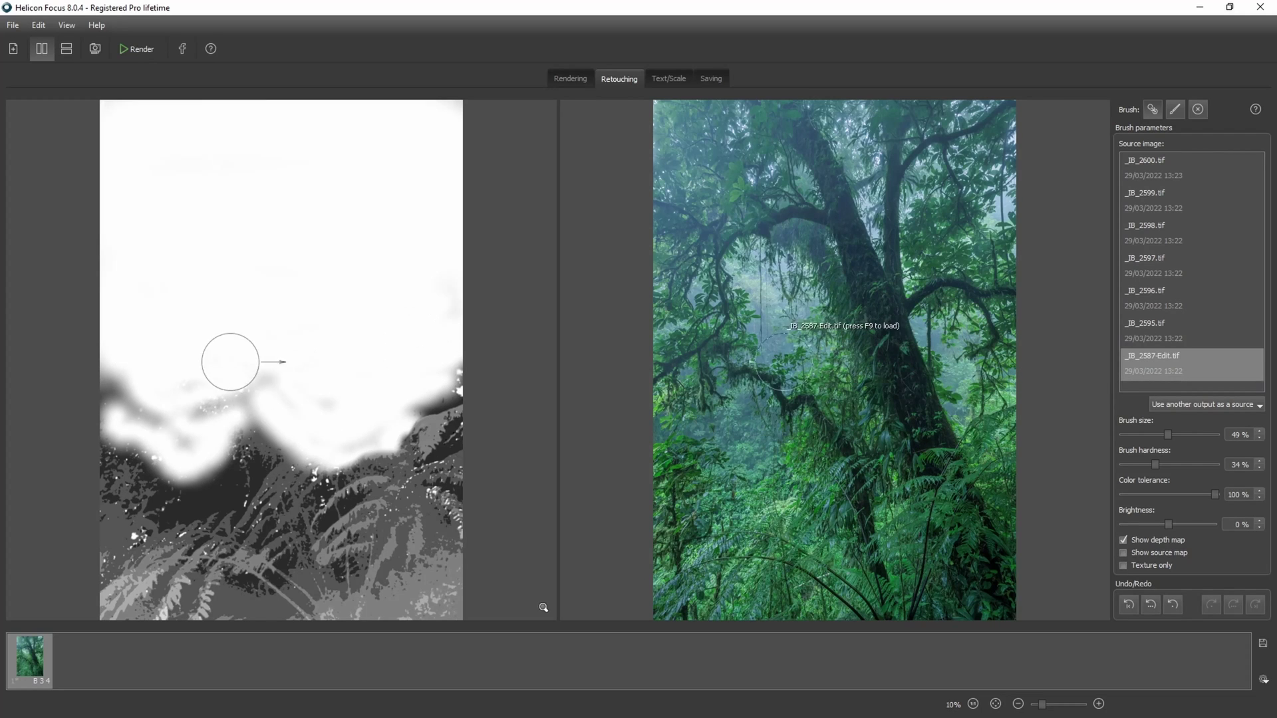
{"action": "mouse_move", "coordinate": [258, 372]}
{"action": "left_mouse_down"}
{"action": "mouse_move", "coordinate": [187, 417]}
{"action": "mouse_move", "coordinate": [127, 399]}
{"action": "left_mouse_up"}
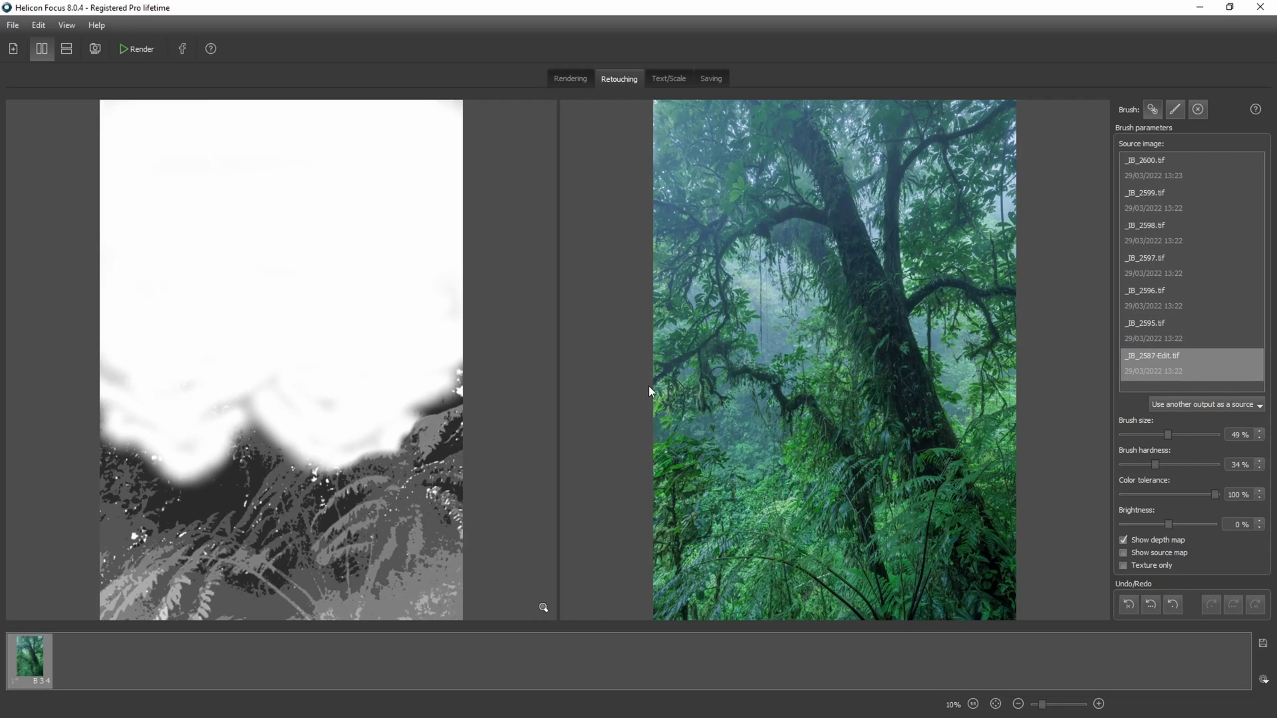
{"action": "left_click_drag", "start_coordinate": [234, 371], "coordinate": [124, 399]}
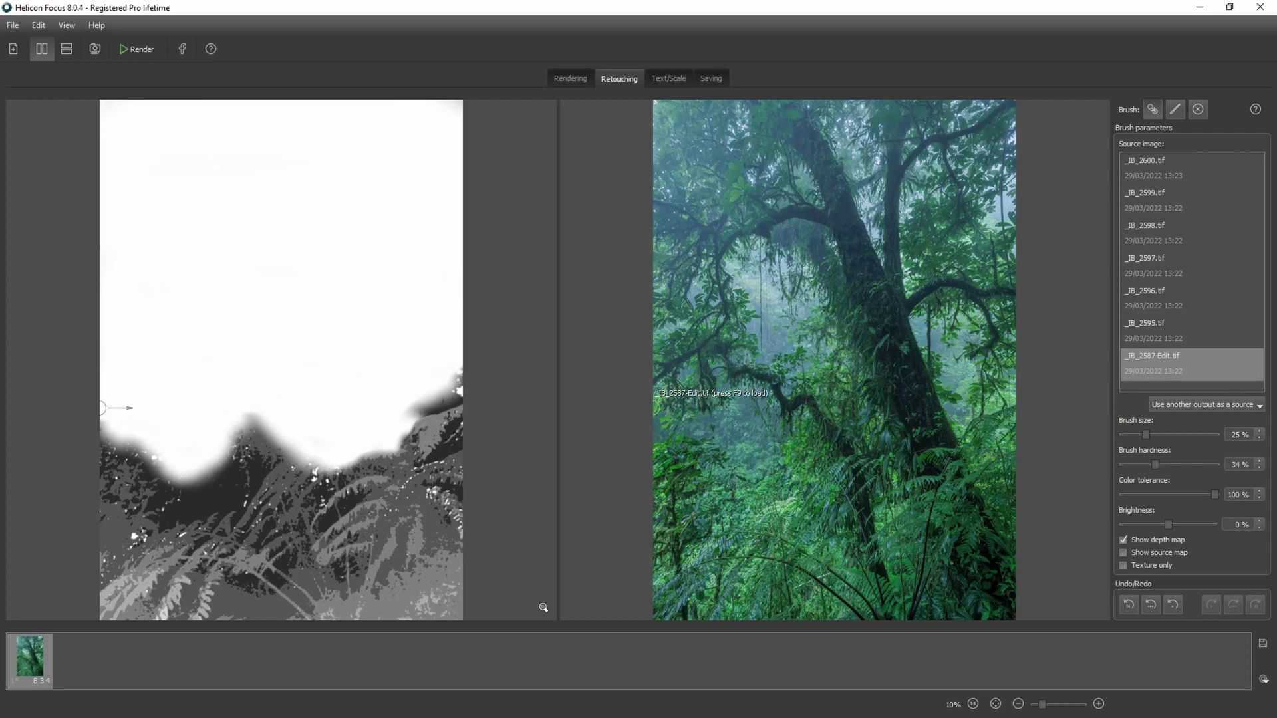
{"action": "left_click", "coordinate": [1124, 540]}
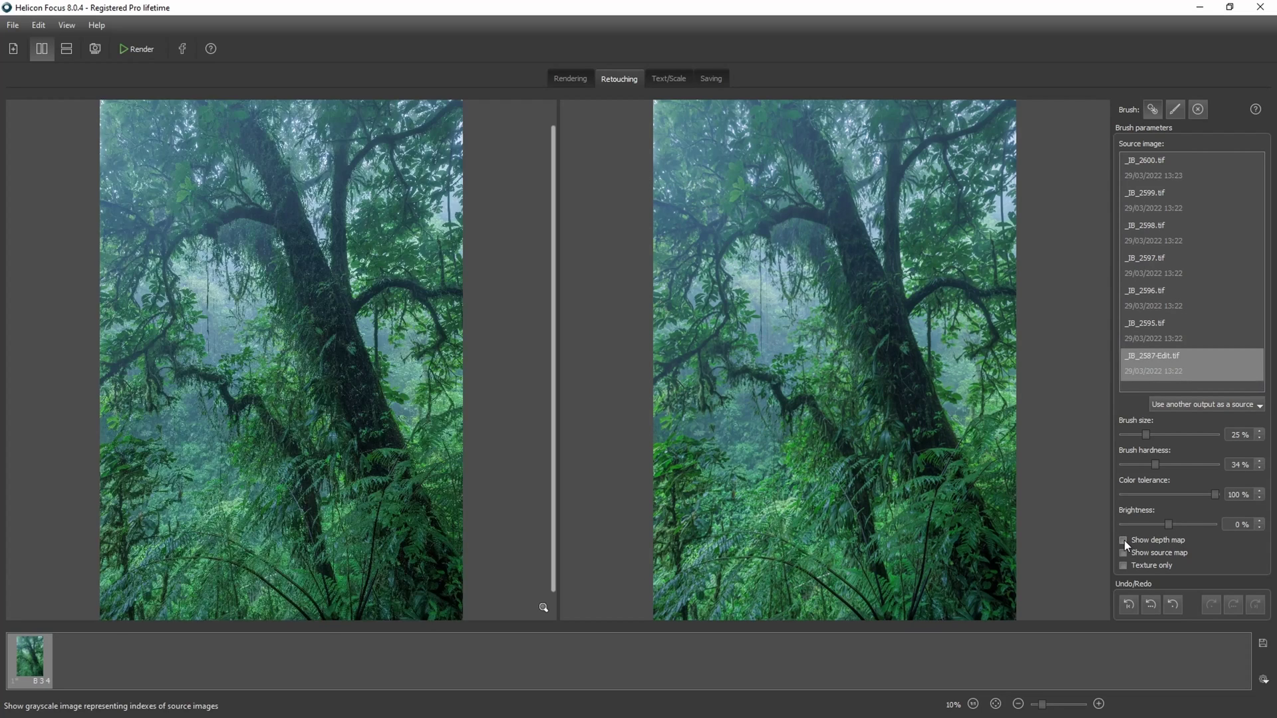
Examine at 100% magnification the transition between the copied mist and the stacked foliage around the broad-leaved plants, hanging vines and light-green fern
{"action": "left_click", "coordinate": [1099, 703]}
{"action": "left_click", "coordinate": [1099, 704]}
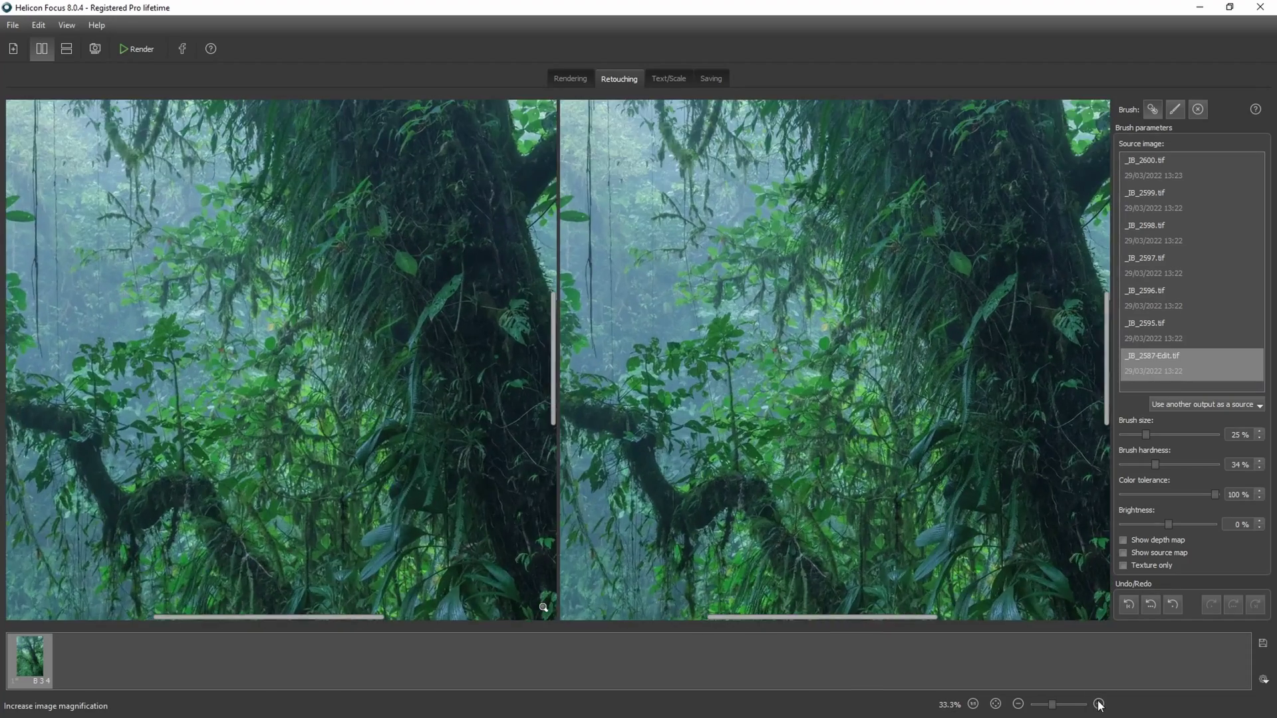
{"action": "left_click", "coordinate": [1099, 704]}
{"action": "left_click", "coordinate": [1099, 704]}
{"action": "left_click", "coordinate": [1098, 703]}
{"action": "left_click", "coordinate": [1098, 704]}
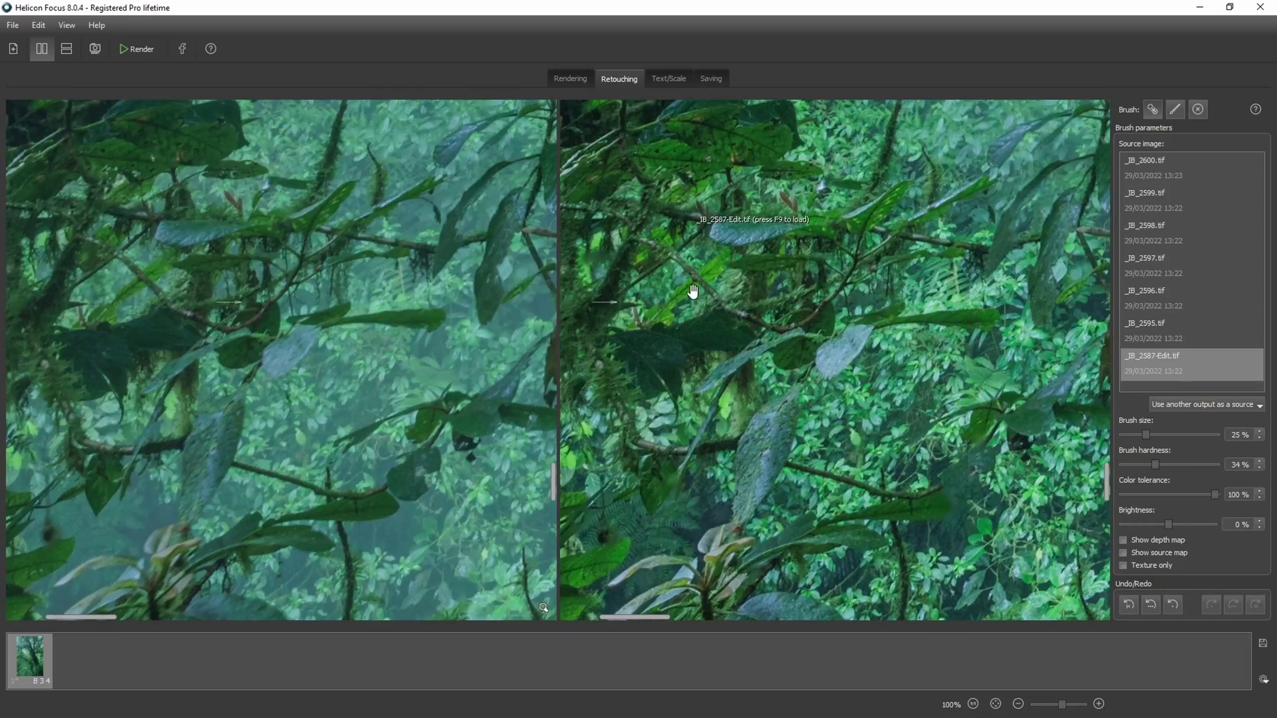
{"action": "left_click_drag", "start_coordinate": [693, 291], "coordinate": [851, 346]}
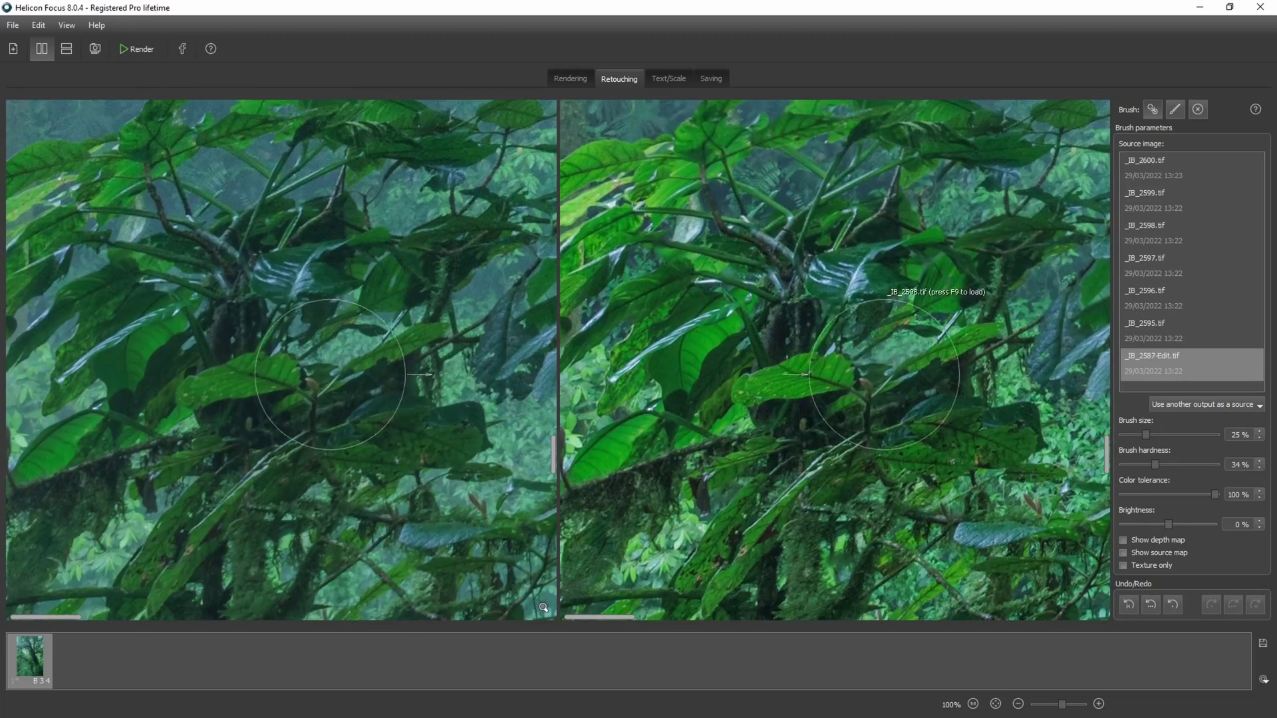
{"action": "mouse_move", "coordinate": [944, 387]}
{"action": "left_mouse_down"}
{"action": "mouse_move", "coordinate": [841, 373]}
{"action": "mouse_move", "coordinate": [1003, 411]}
{"action": "left_mouse_up"}
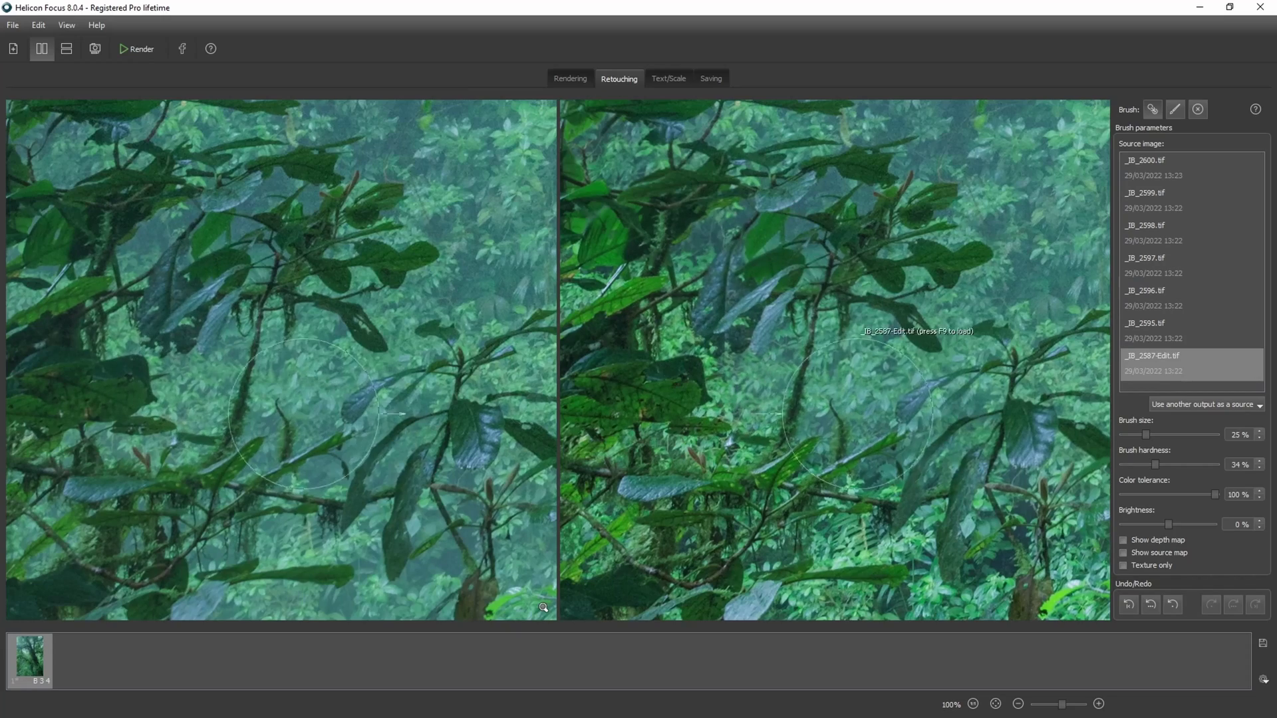
{"action": "scroll", "coordinate": [858, 414], "scroll_direction": "down", "scroll_amount": 2}
{"action": "scroll", "coordinate": [857, 414], "scroll_direction": "right", "scroll_amount": 3}
{"action": "mouse_move", "coordinate": [938, 373]}
{"action": "left_mouse_down"}
{"action": "mouse_move", "coordinate": [868, 399]}
{"action": "mouse_move", "coordinate": [898, 406]}
{"action": "left_mouse_up"}
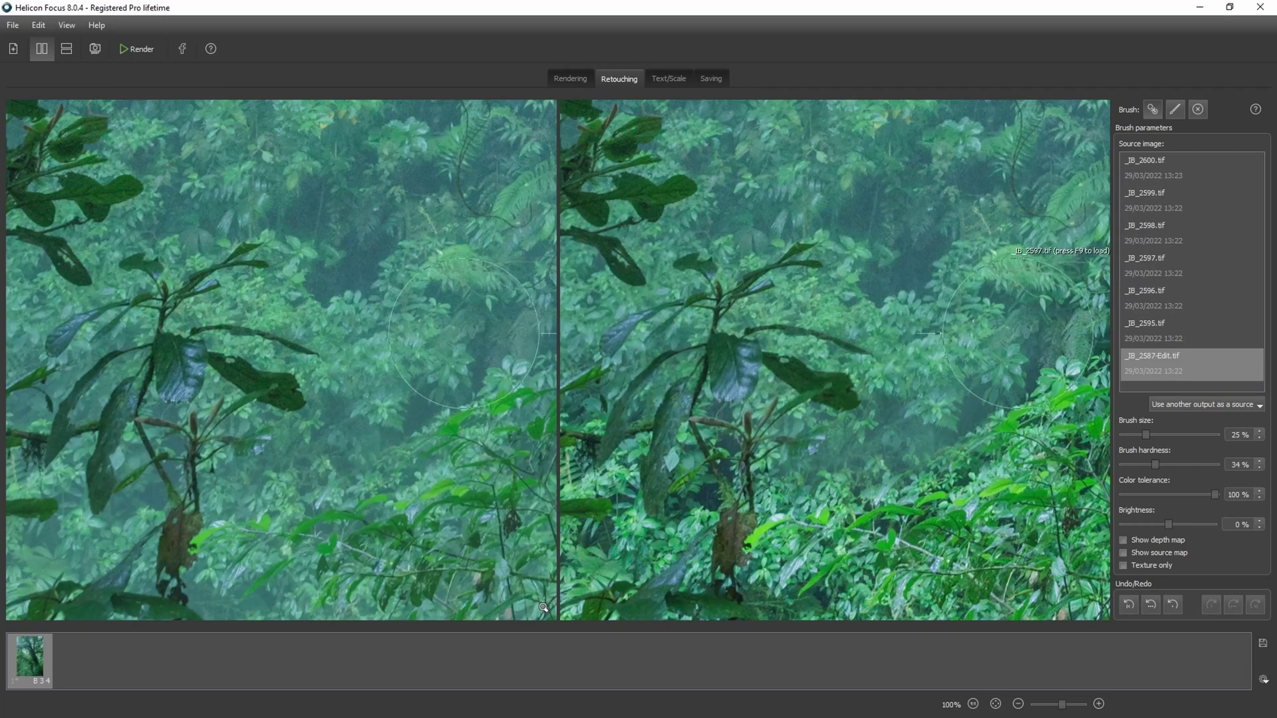
{"action": "scroll", "coordinate": [887, 255], "scroll_direction": "right", "scroll_amount": 4}
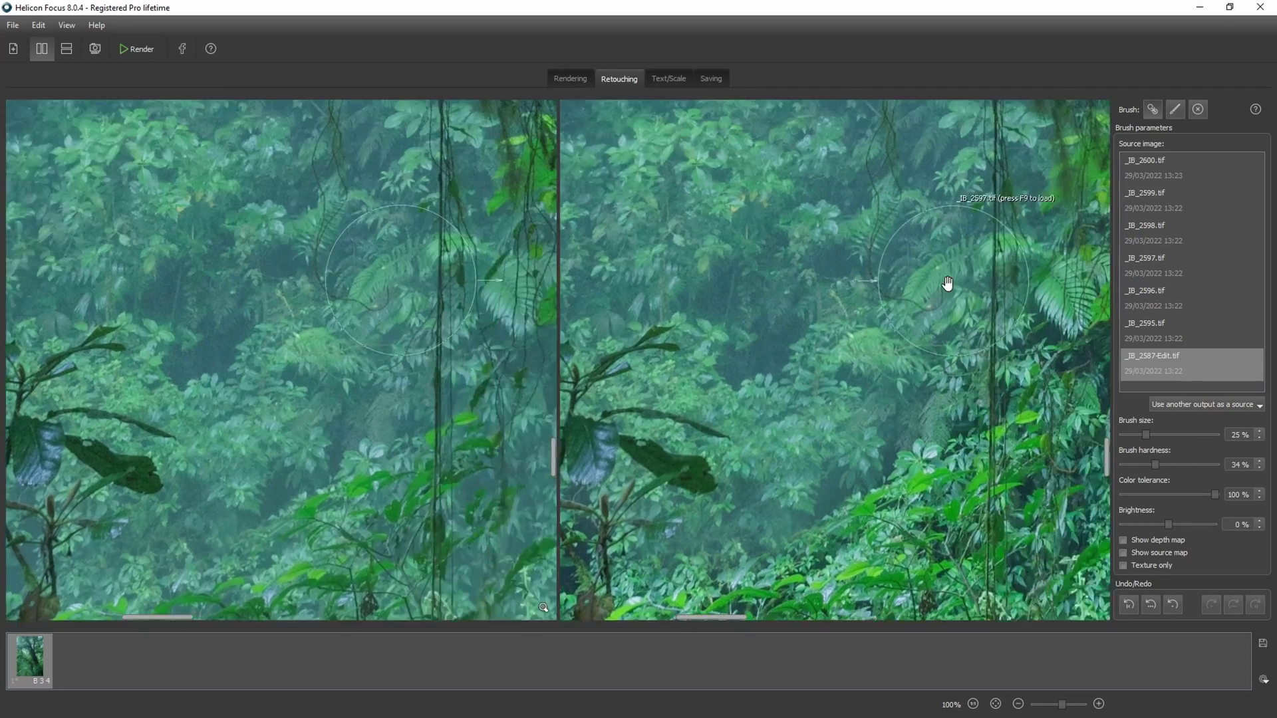
{"action": "mouse_move", "coordinate": [921, 334]}
{"action": "left_mouse_down"}
{"action": "mouse_move", "coordinate": [957, 324]}
{"action": "mouse_move", "coordinate": [516, 600]}
{"action": "left_mouse_up"}
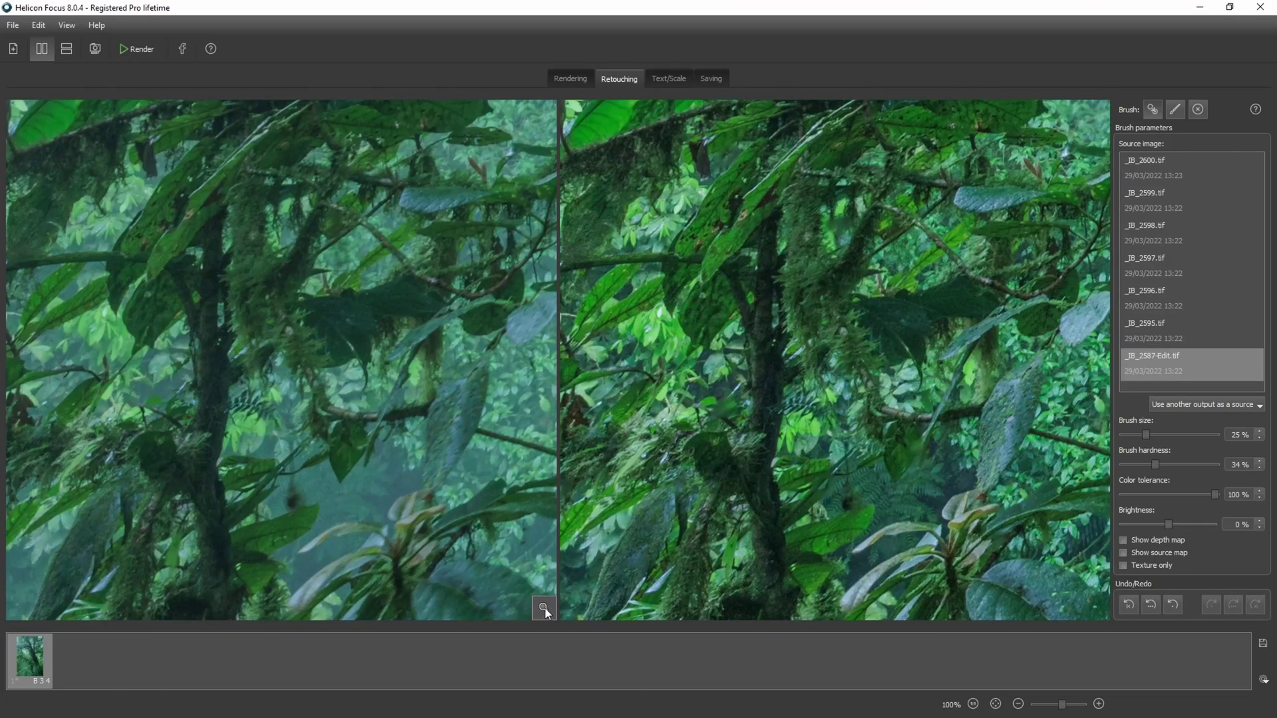
{"action": "mouse_move", "coordinate": [544, 608]}
{"action": "left_click_drag", "start_coordinate": [497, 600], "coordinate": [511, 592]}
{"action": "left_click_drag", "start_coordinate": [765, 506], "coordinate": [757, 476]}
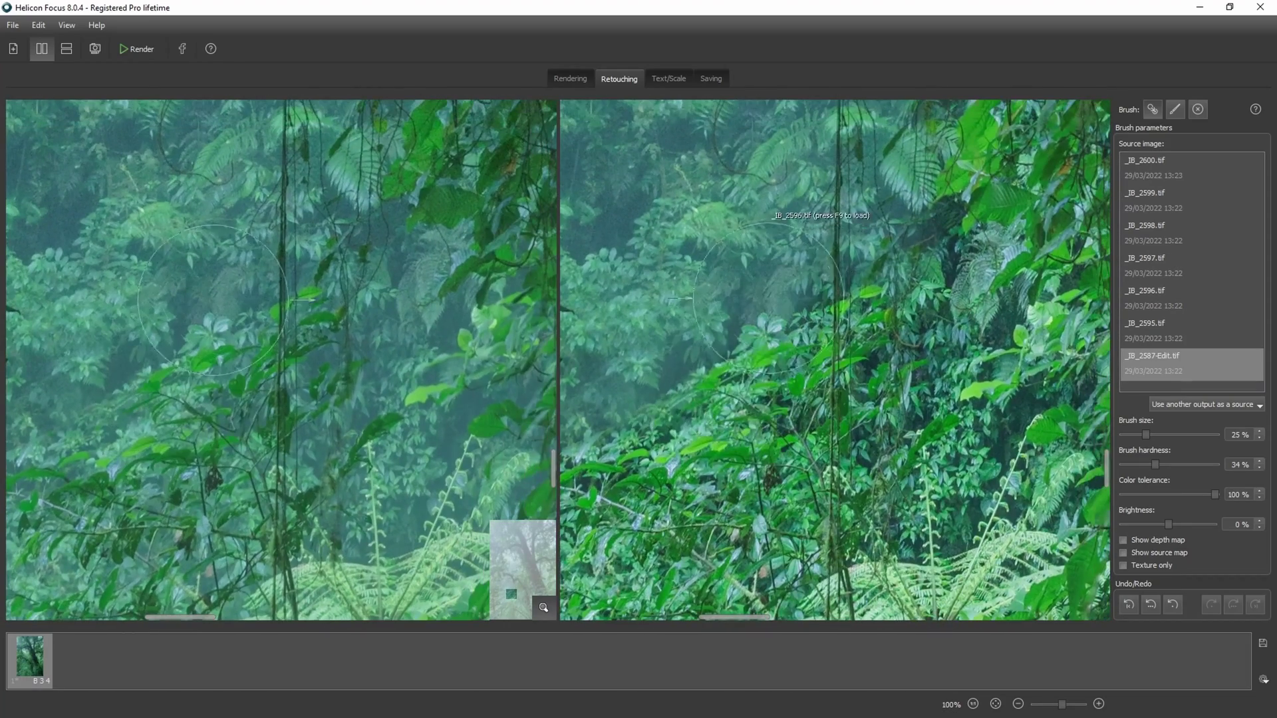
{"action": "left_click_drag", "start_coordinate": [823, 281], "coordinate": [764, 352]}
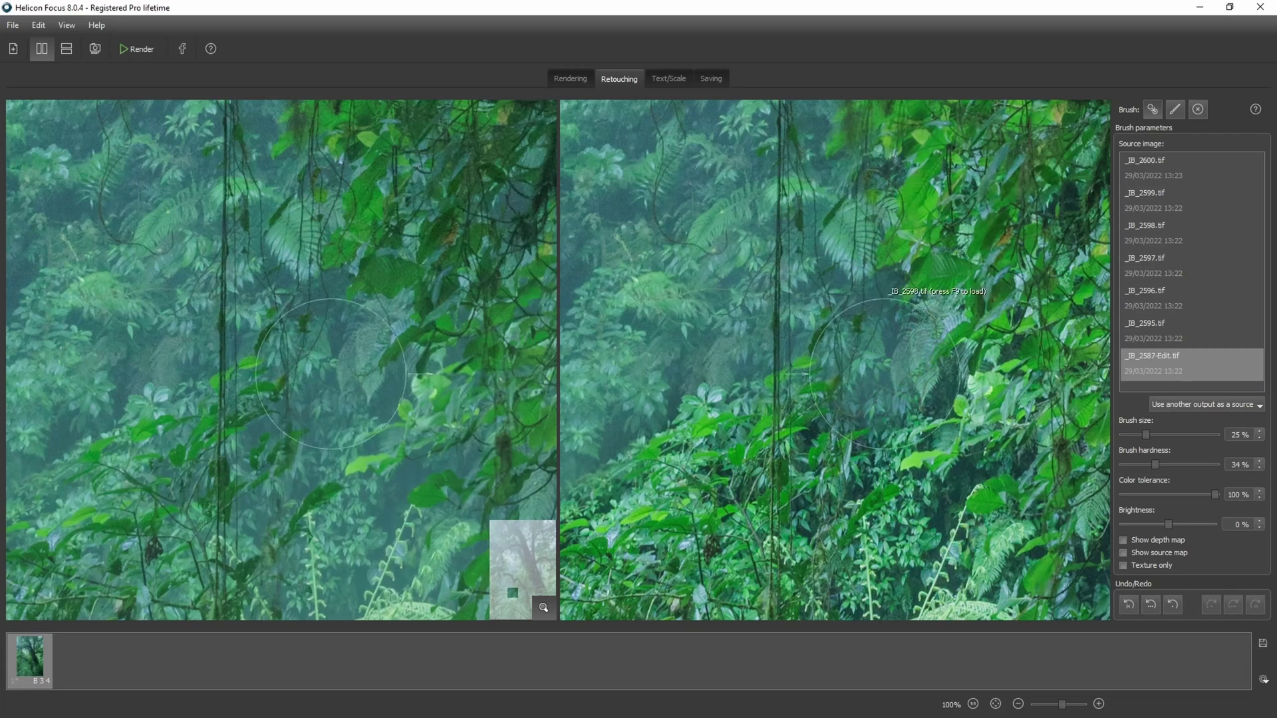
{"action": "left_click_drag", "start_coordinate": [869, 428], "coordinate": [857, 264]}
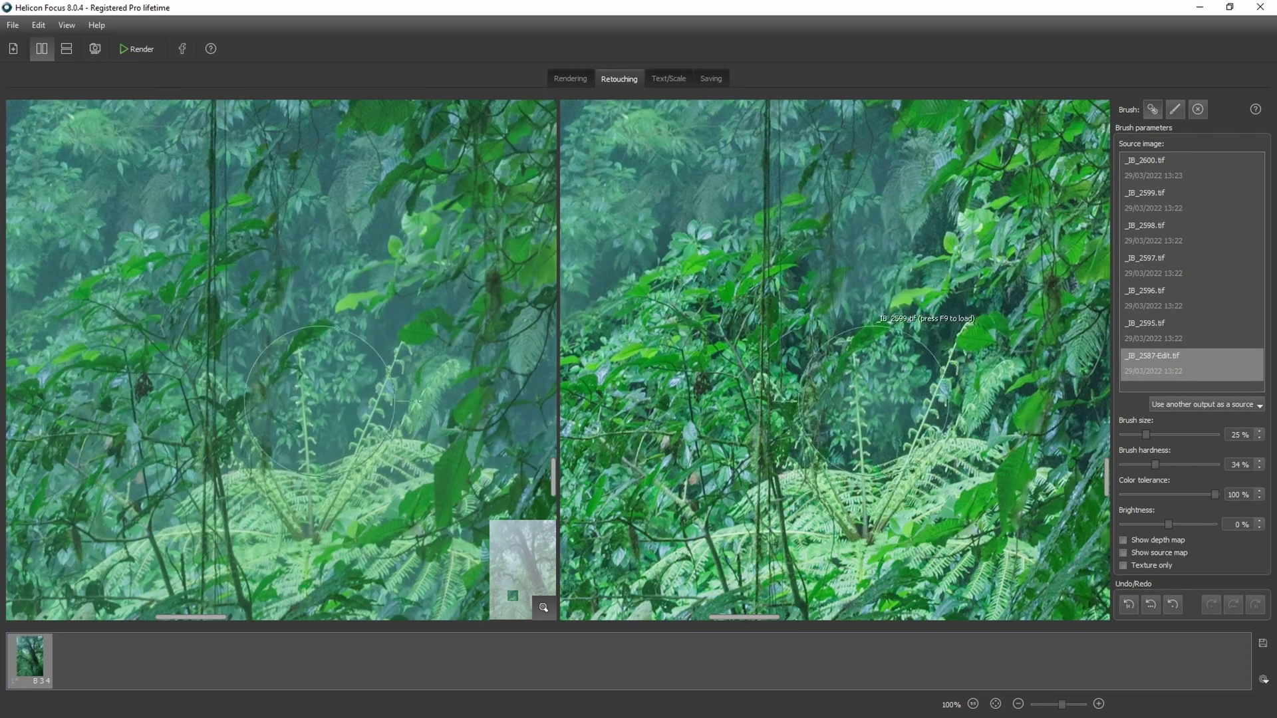
{"action": "left_click", "coordinate": [948, 373]}
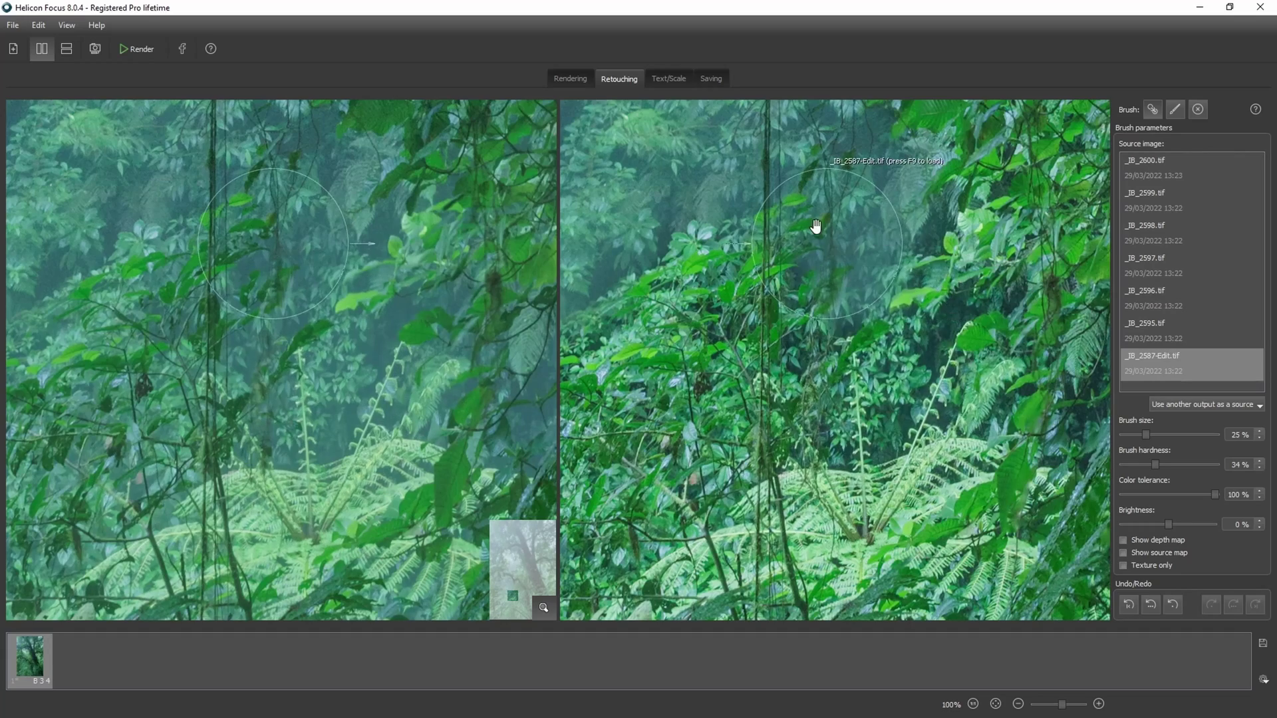
{"action": "left_click_drag", "start_coordinate": [780, 232], "coordinate": [1029, 322]}
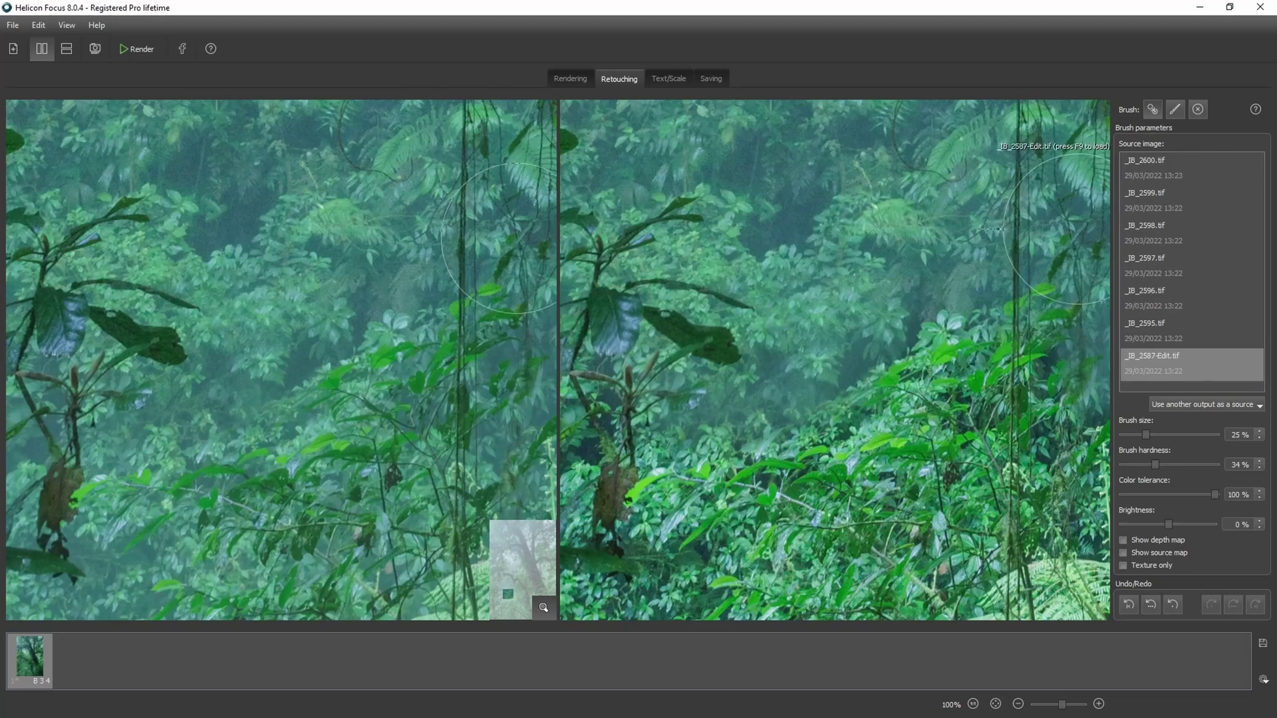
Switch to the eraser brush and set its size to 37% and its hardness to 16%
{"action": "left_click", "coordinate": [1196, 109]}
{"action": "left_click_drag", "start_coordinate": [613, 428], "coordinate": [746, 405]}
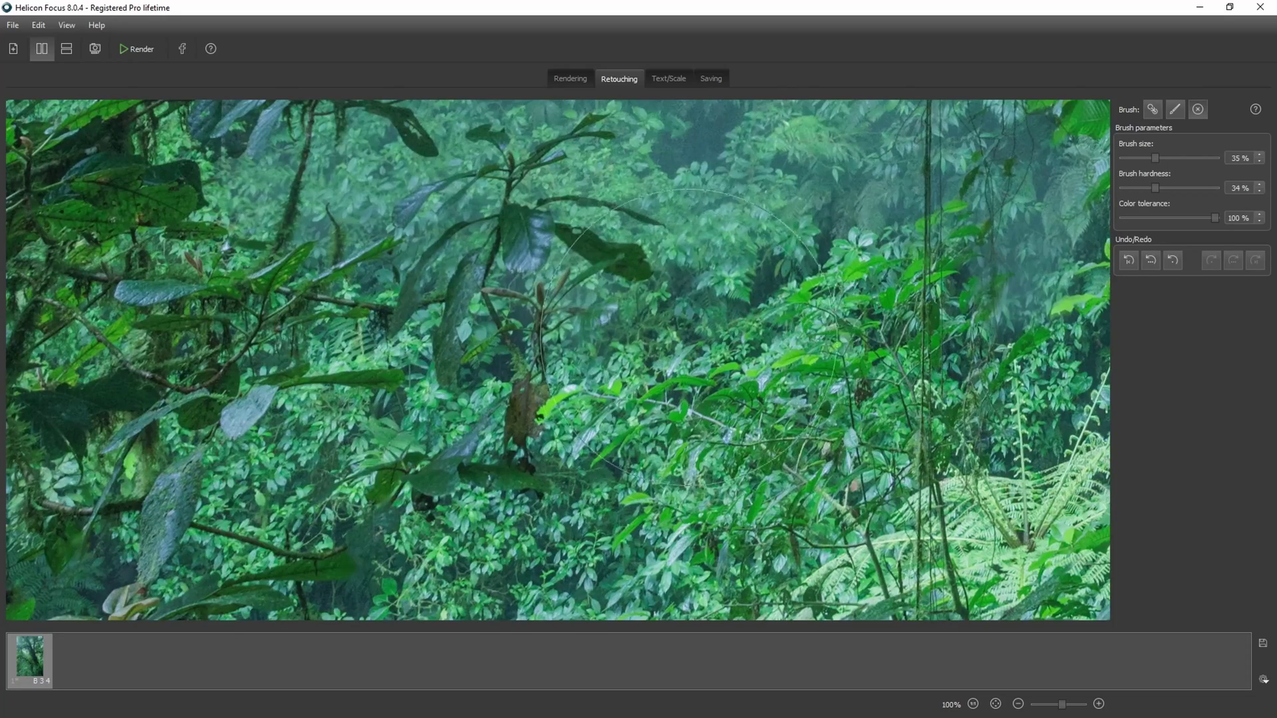
{"action": "left_click_drag", "start_coordinate": [629, 340], "coordinate": [776, 399]}
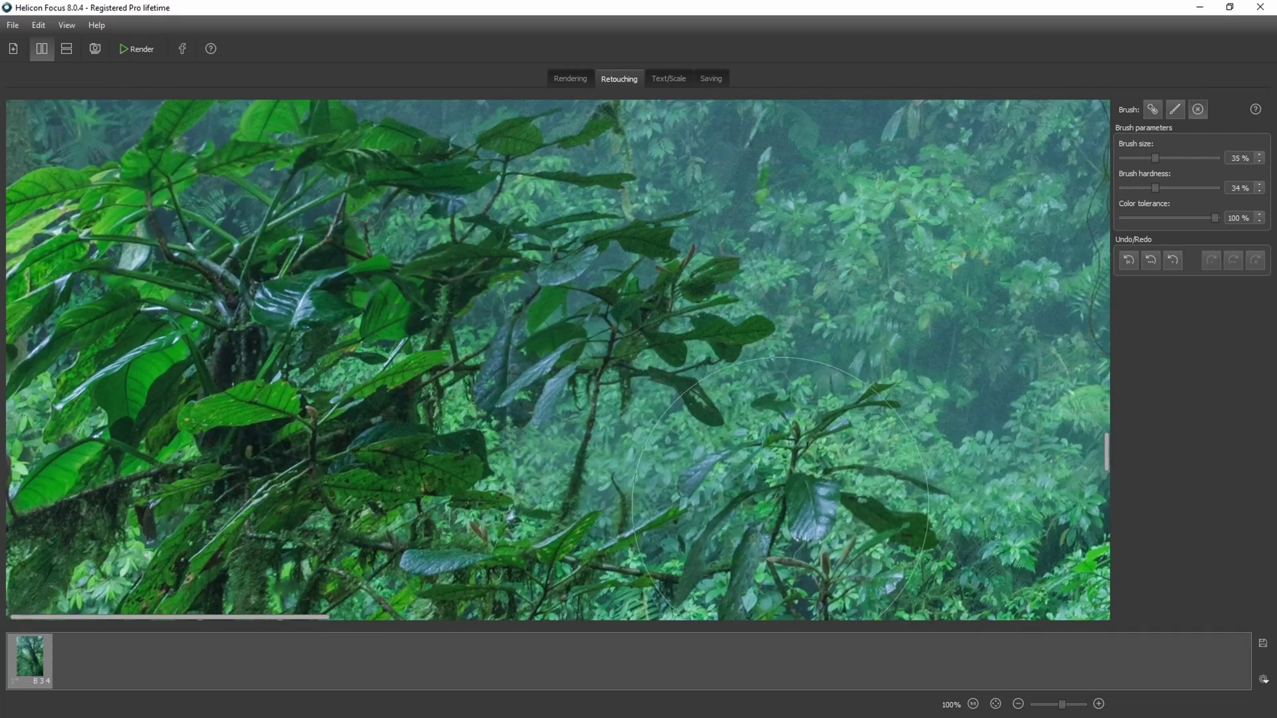
{"action": "left_click_drag", "start_coordinate": [1156, 187], "coordinate": [1160, 187]}
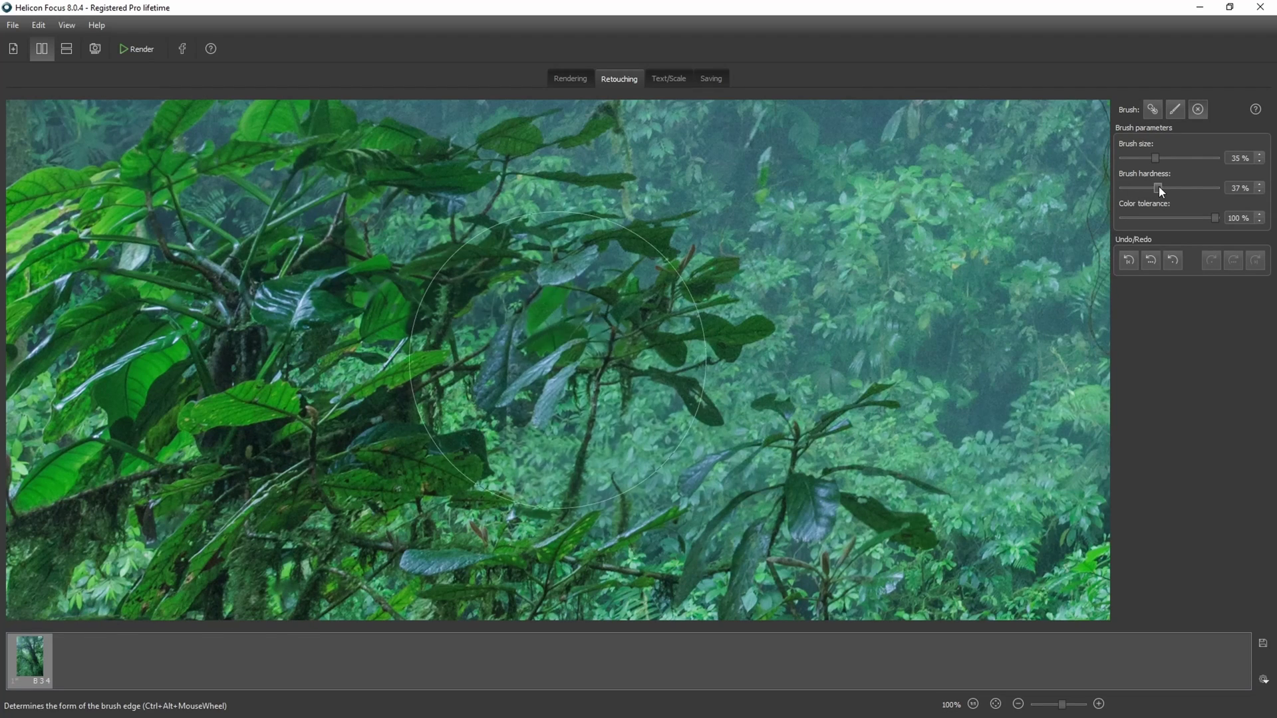
{"action": "scroll", "coordinate": [824, 399], "scroll_direction": "down", "scroll_amount": 3}
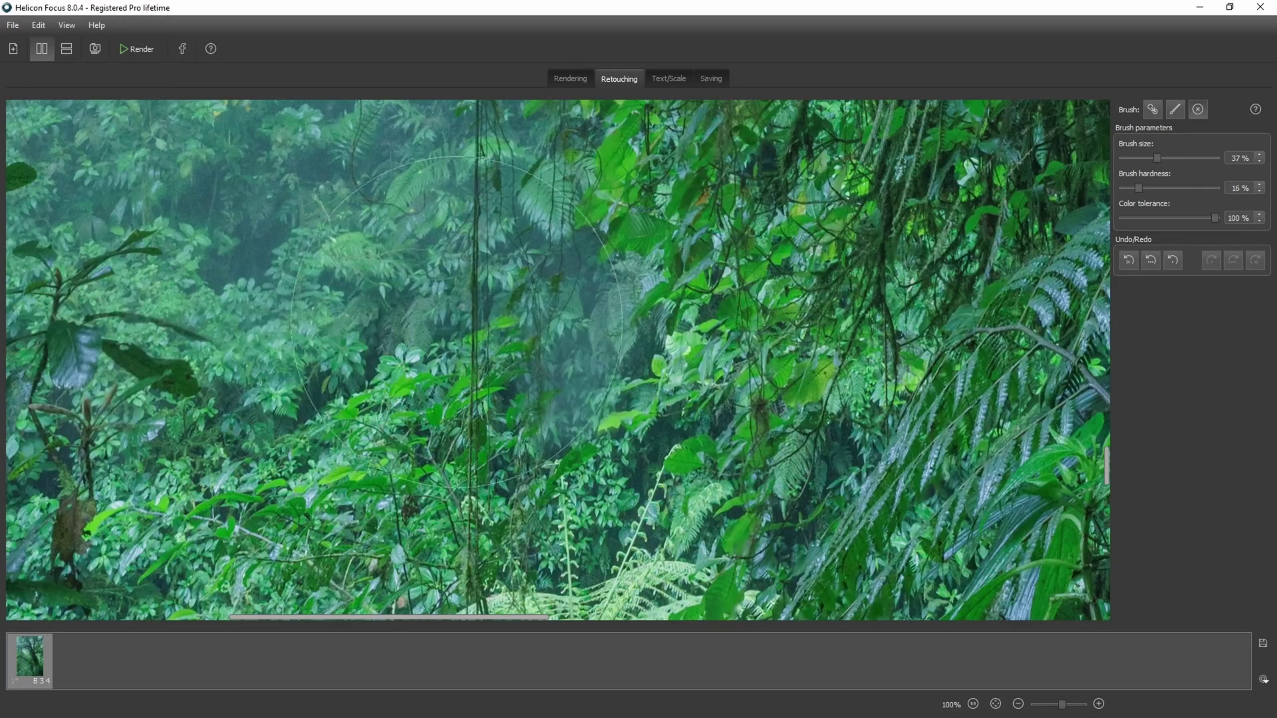
{"action": "left_click_drag", "start_coordinate": [523, 313], "coordinate": [667, 460]}
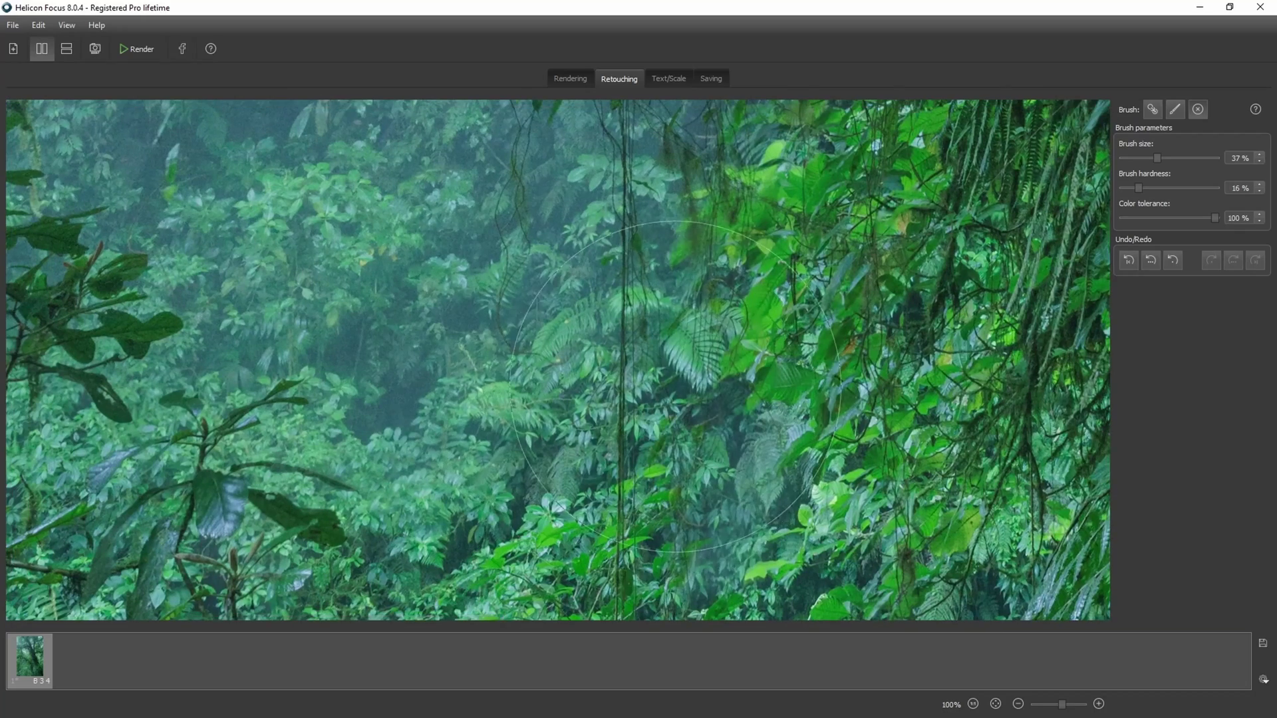
Examine the retouched result around the broad-leaved plants, the hanging vines and the misty background beside the main trunk
{"action": "left_click_drag", "start_coordinate": [462, 445], "coordinate": [685, 393]}
{"action": "mouse_move", "coordinate": [481, 435]}
{"action": "left_mouse_down"}
{"action": "mouse_move", "coordinate": [445, 422]}
{"action": "mouse_move", "coordinate": [630, 425]}
{"action": "mouse_move", "coordinate": [643, 470]}
{"action": "left_mouse_up"}
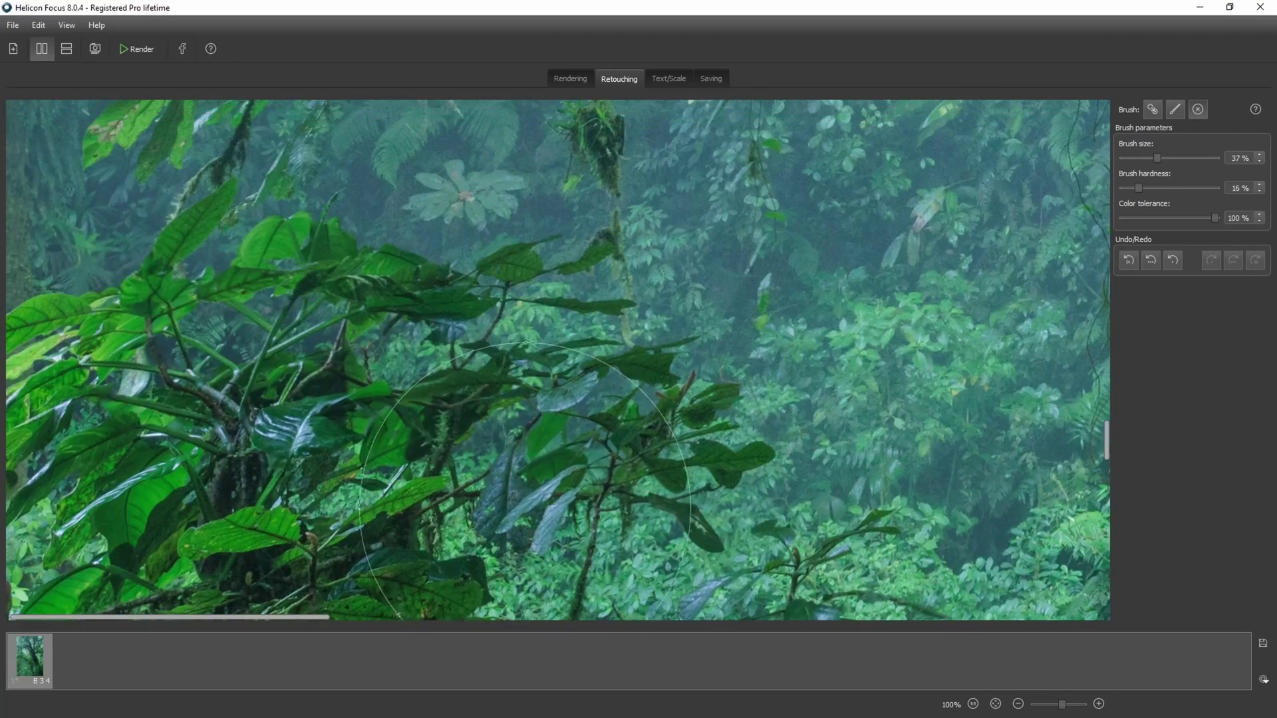
{"action": "scroll", "coordinate": [340, 379], "scroll_direction": "up", "scroll_amount": 2}
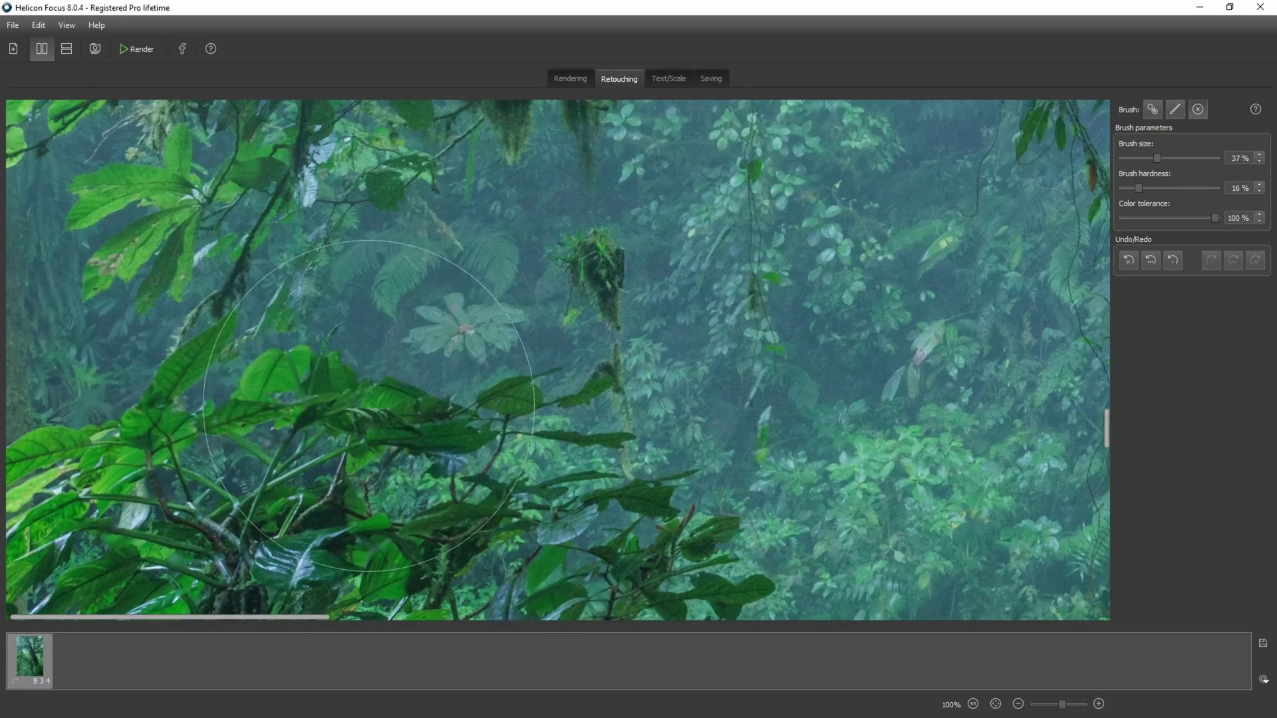
{"action": "scroll", "coordinate": [535, 387], "scroll_direction": "right", "scroll_amount": 5}
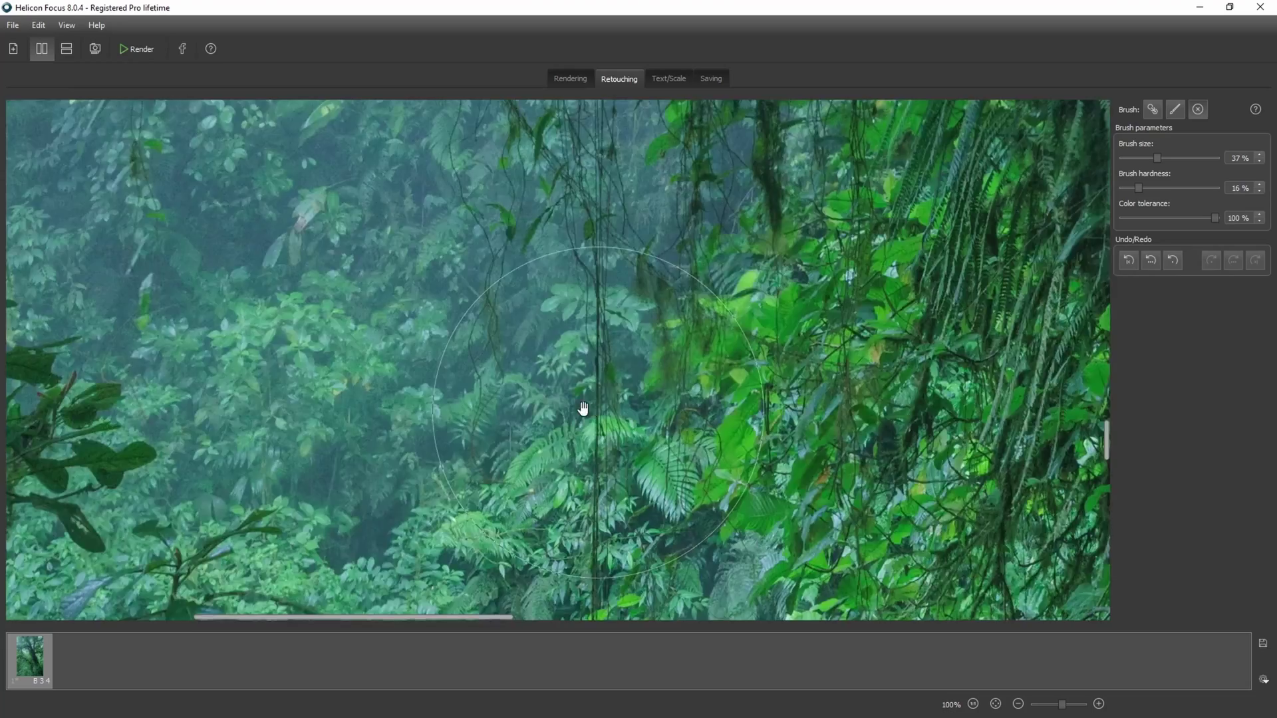
{"action": "left_click_drag", "start_coordinate": [710, 350], "coordinate": [430, 424]}
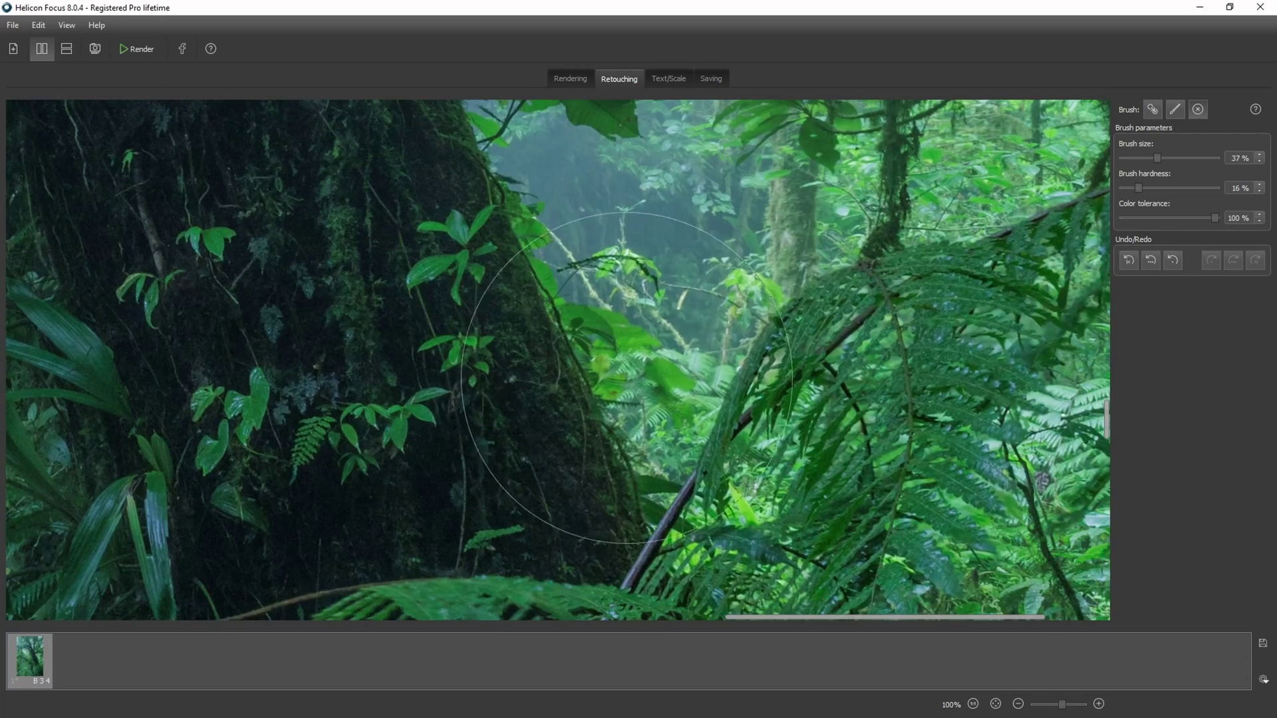
{"action": "left_click_drag", "start_coordinate": [864, 270], "coordinate": [753, 424]}
{"action": "left_click_drag", "start_coordinate": [945, 133], "coordinate": [931, 411]}
{"action": "scroll", "coordinate": [930, 410], "scroll_direction": "up", "scroll_amount": 1}
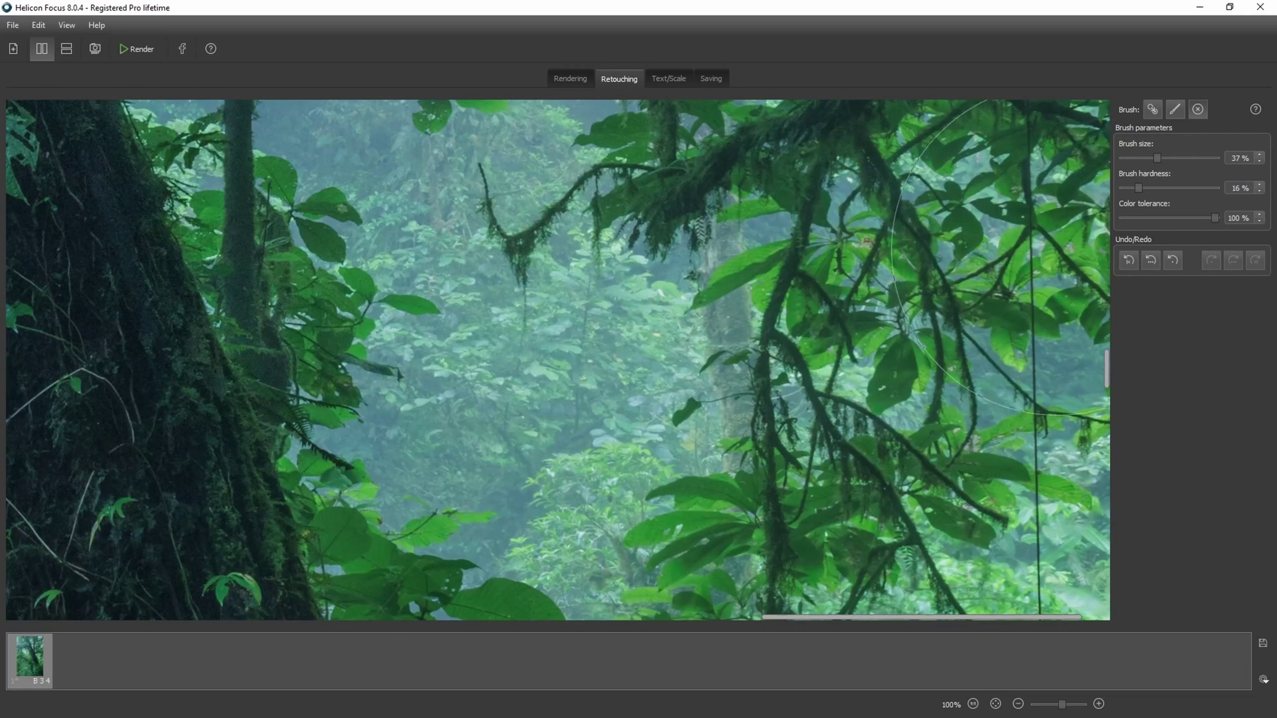
Compare the source frames _IB_2600.tif and _IB_2599.tif with the stacked result around the mossy trunk, roots and ferns
{"action": "left_click", "coordinate": [1154, 113]}
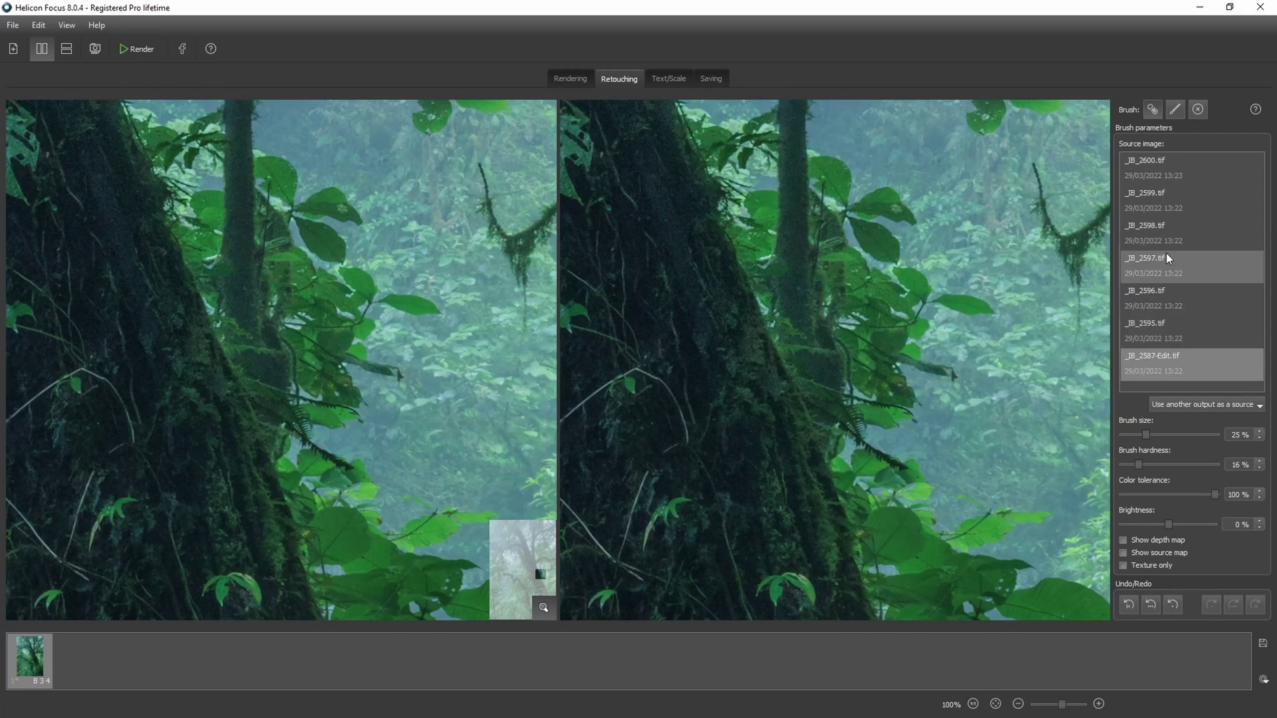
{"action": "left_click", "coordinate": [1186, 174]}
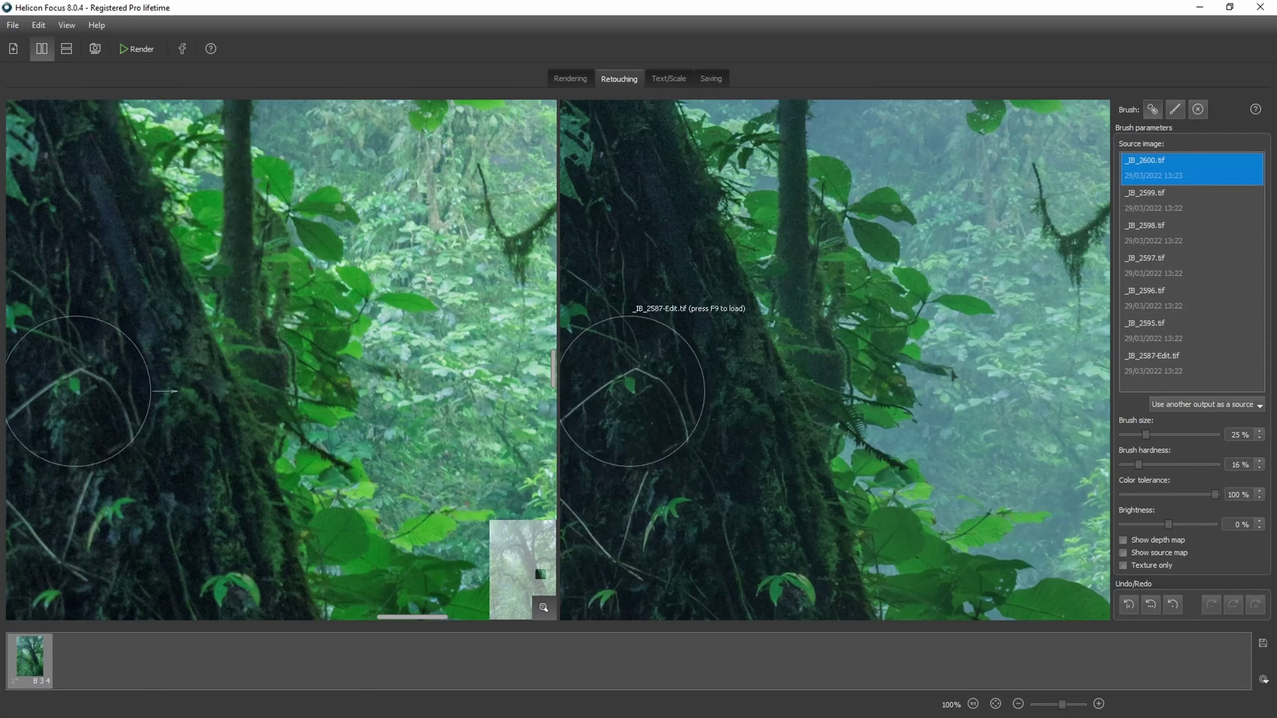
{"action": "scroll", "coordinate": [853, 504], "scroll_direction": "up", "scroll_amount": 5}
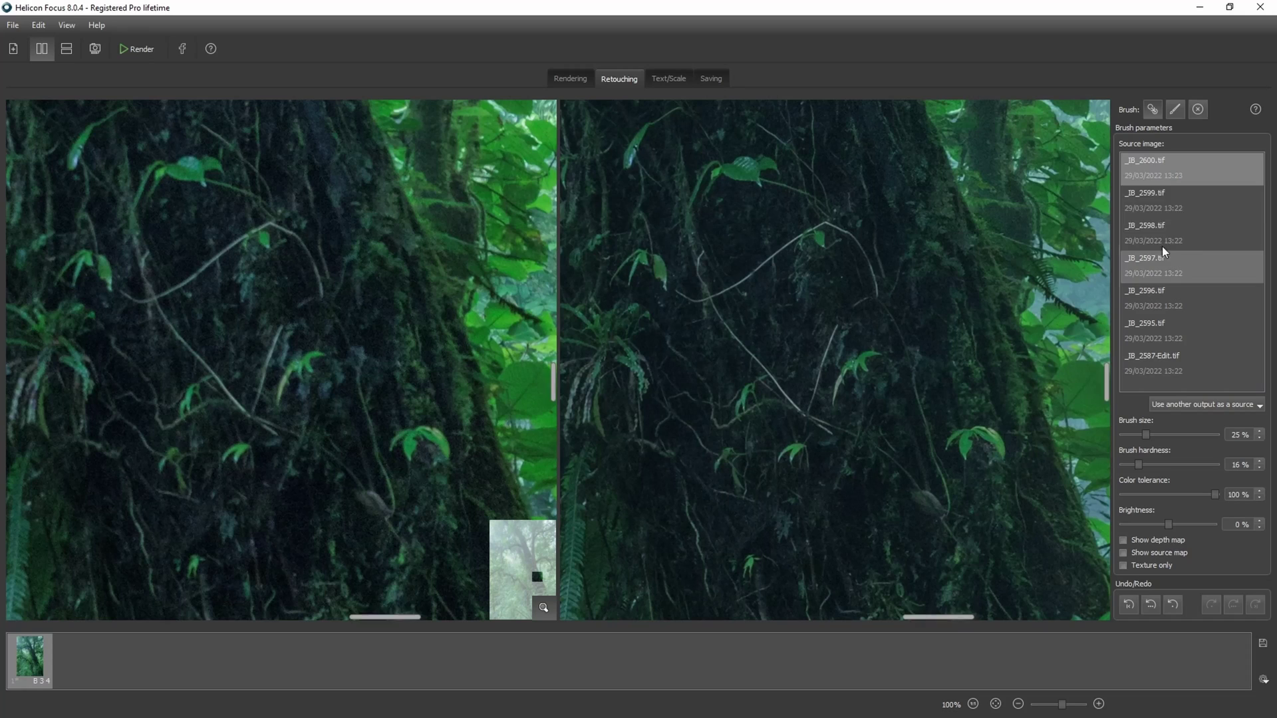
{"action": "left_click", "coordinate": [1201, 203]}
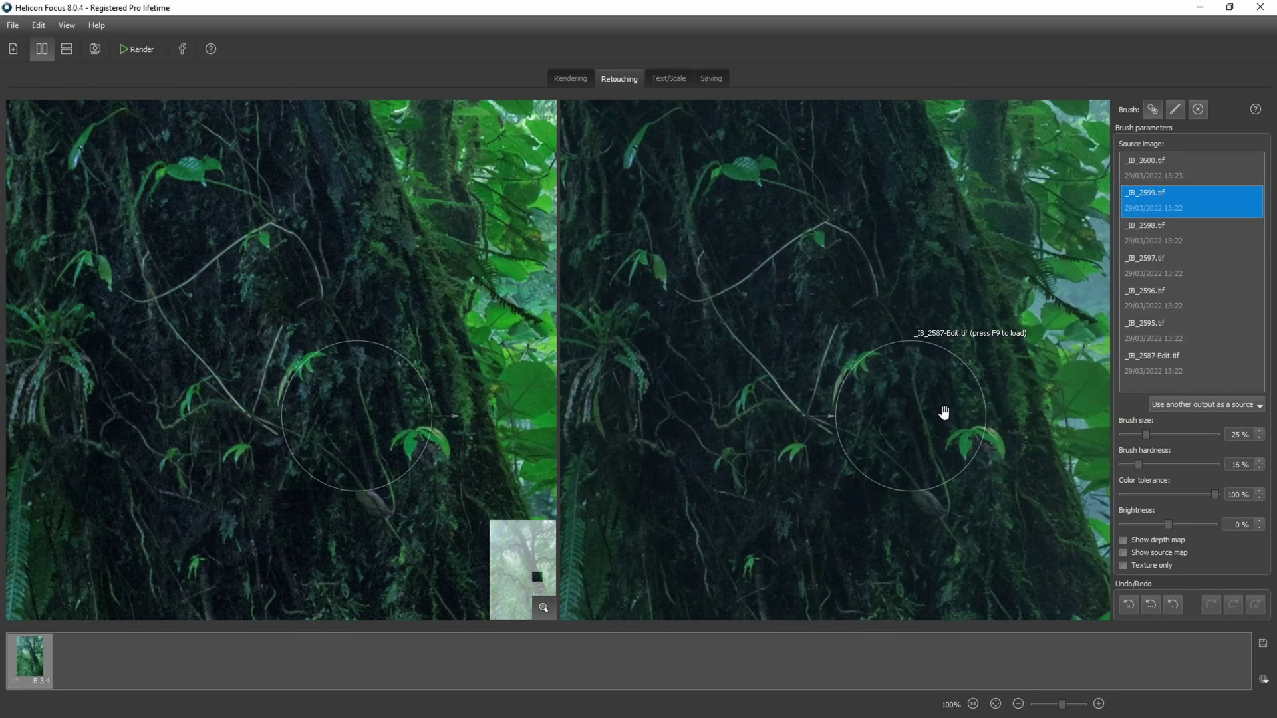
{"action": "left_click_drag", "start_coordinate": [943, 413], "coordinate": [933, 425]}
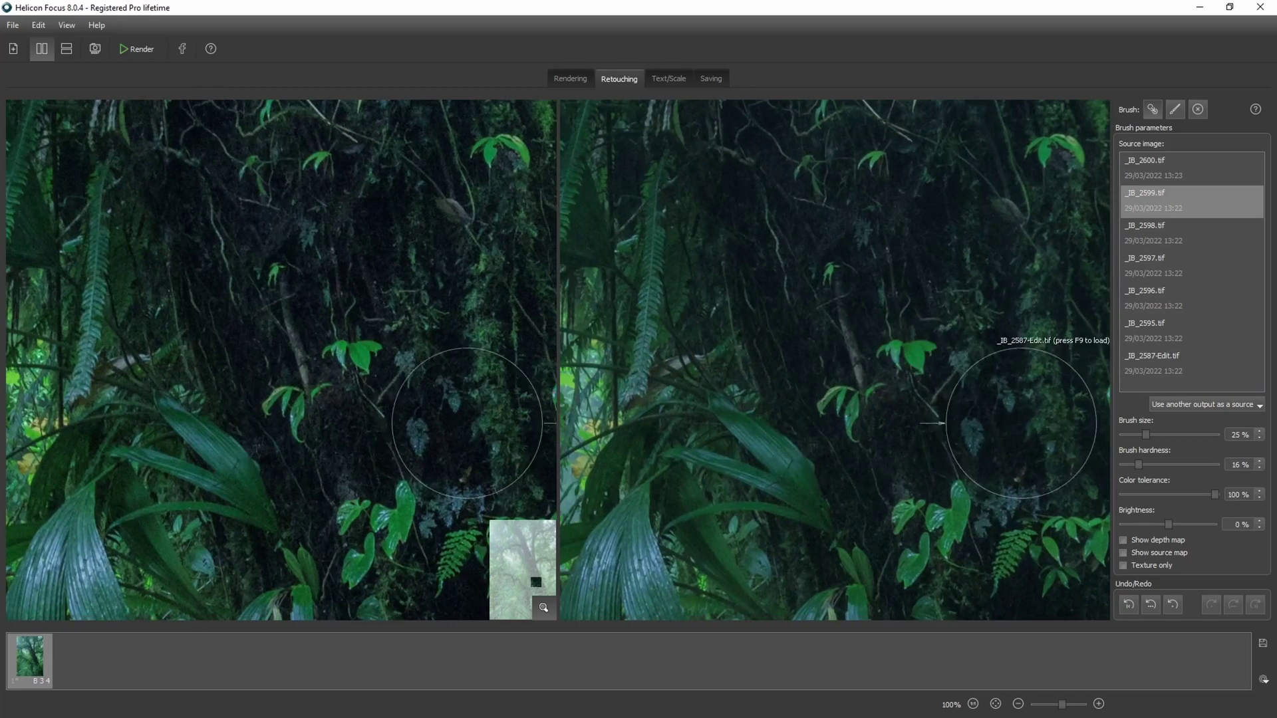
{"action": "left_click_drag", "start_coordinate": [824, 157], "coordinate": [864, 359]}
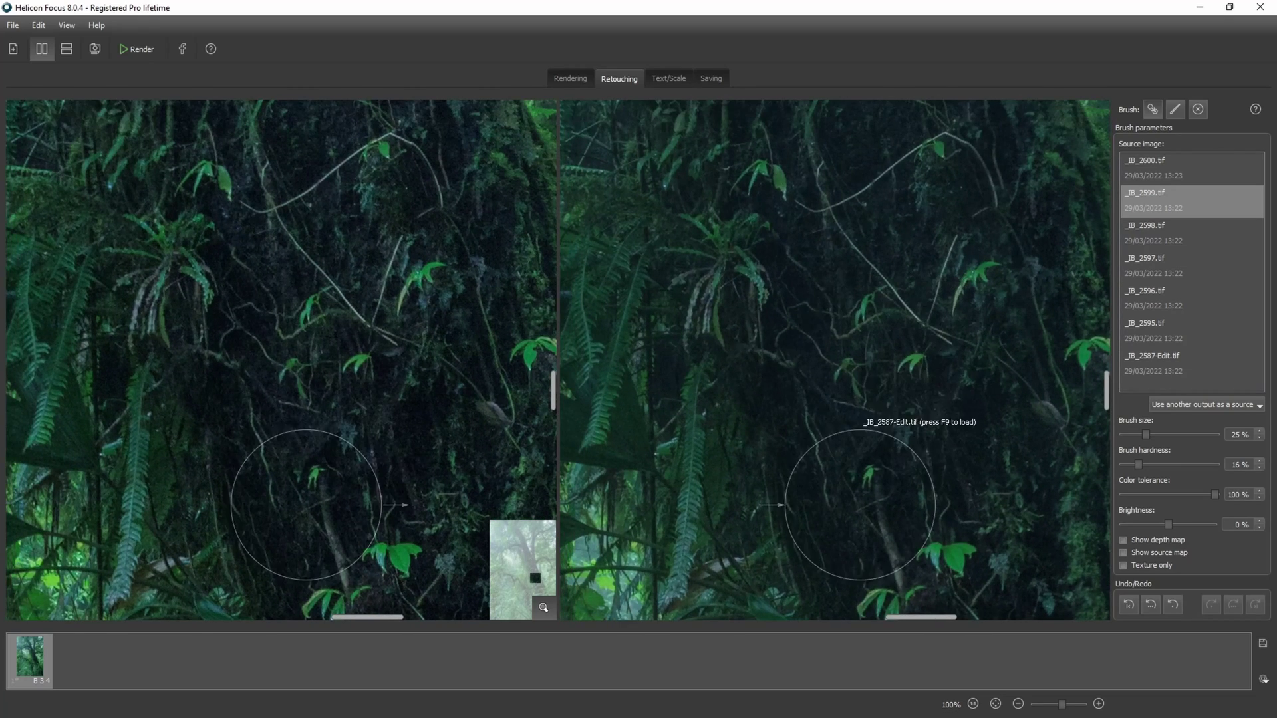
{"action": "left_click_drag", "start_coordinate": [880, 178], "coordinate": [819, 294]}
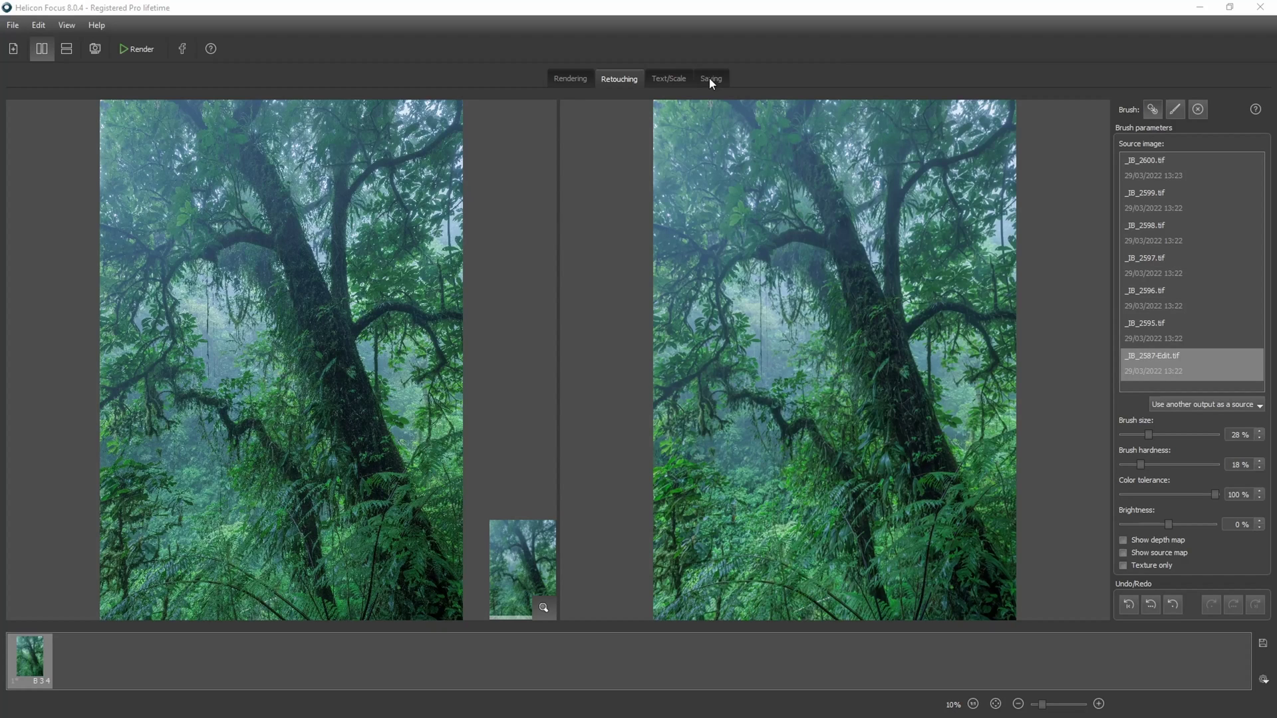
Save the stacked output in the raw folder as an uncompressed Tiff file named _IB_2587-Stacked.tif
{"action": "left_click", "coordinate": [710, 79]}
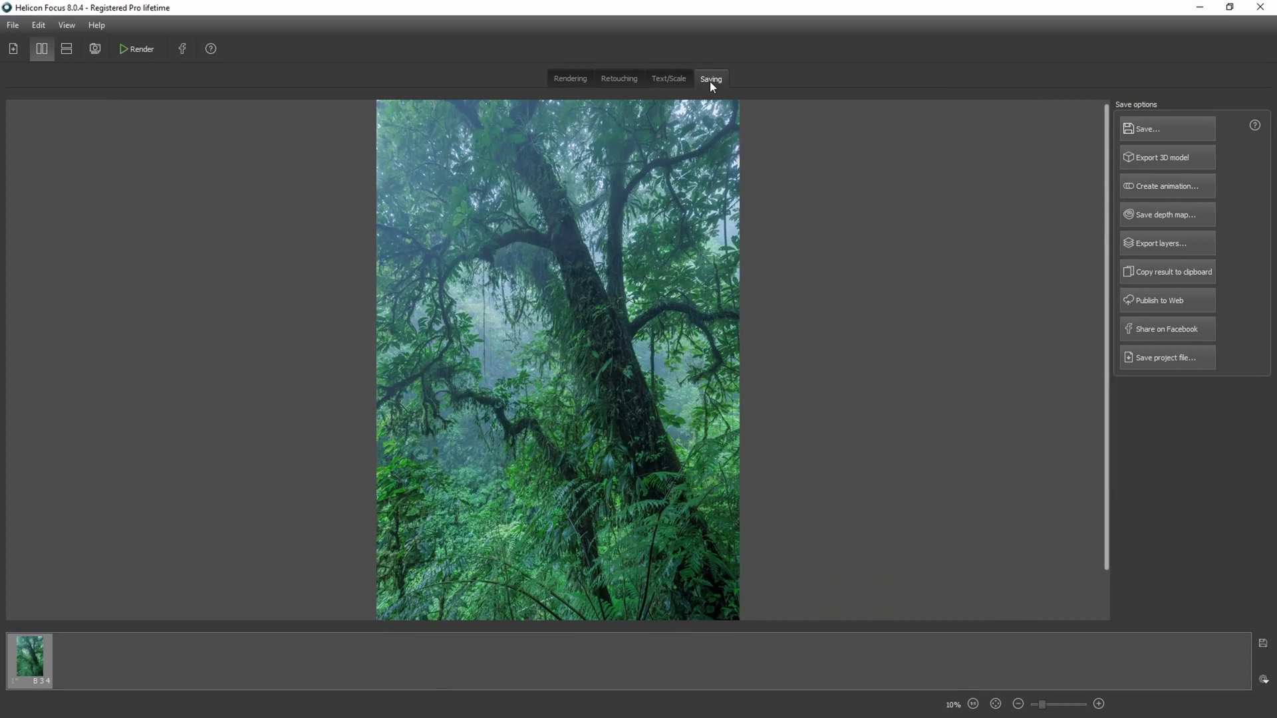
{"action": "left_click", "coordinate": [1150, 130]}
{"action": "left_click", "coordinate": [226, 362]}
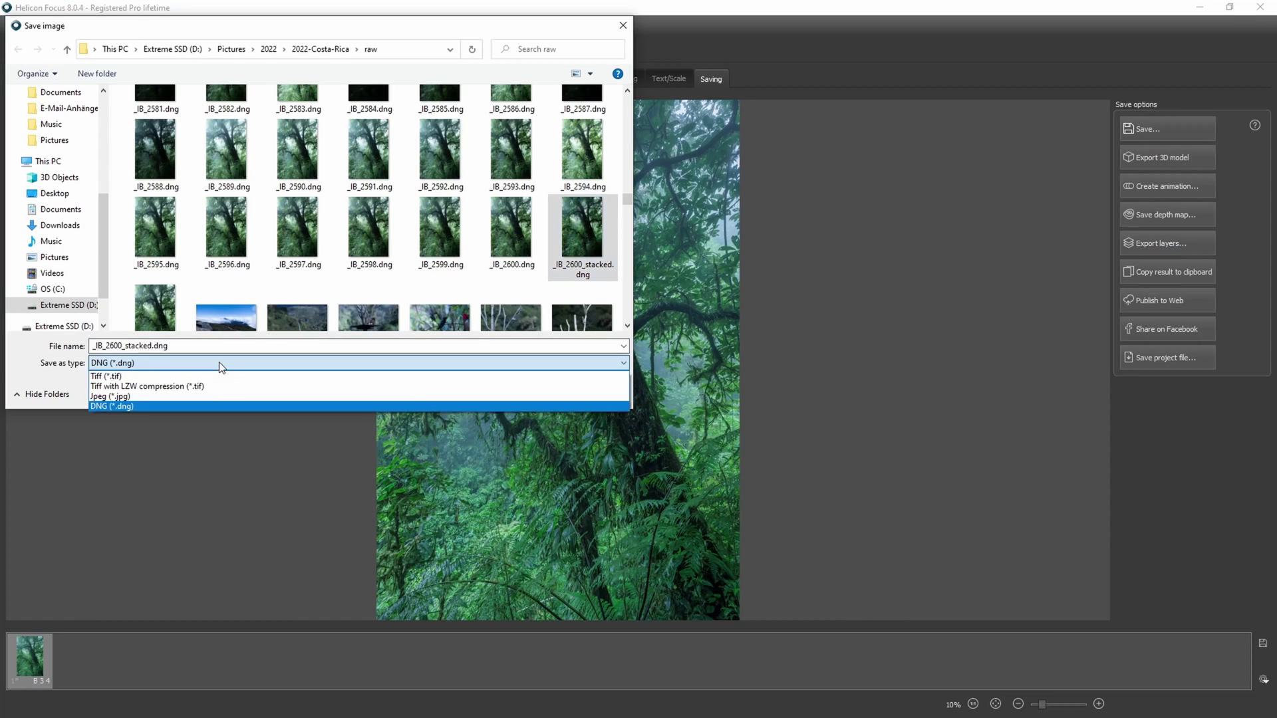
{"action": "left_click", "coordinate": [191, 376]}
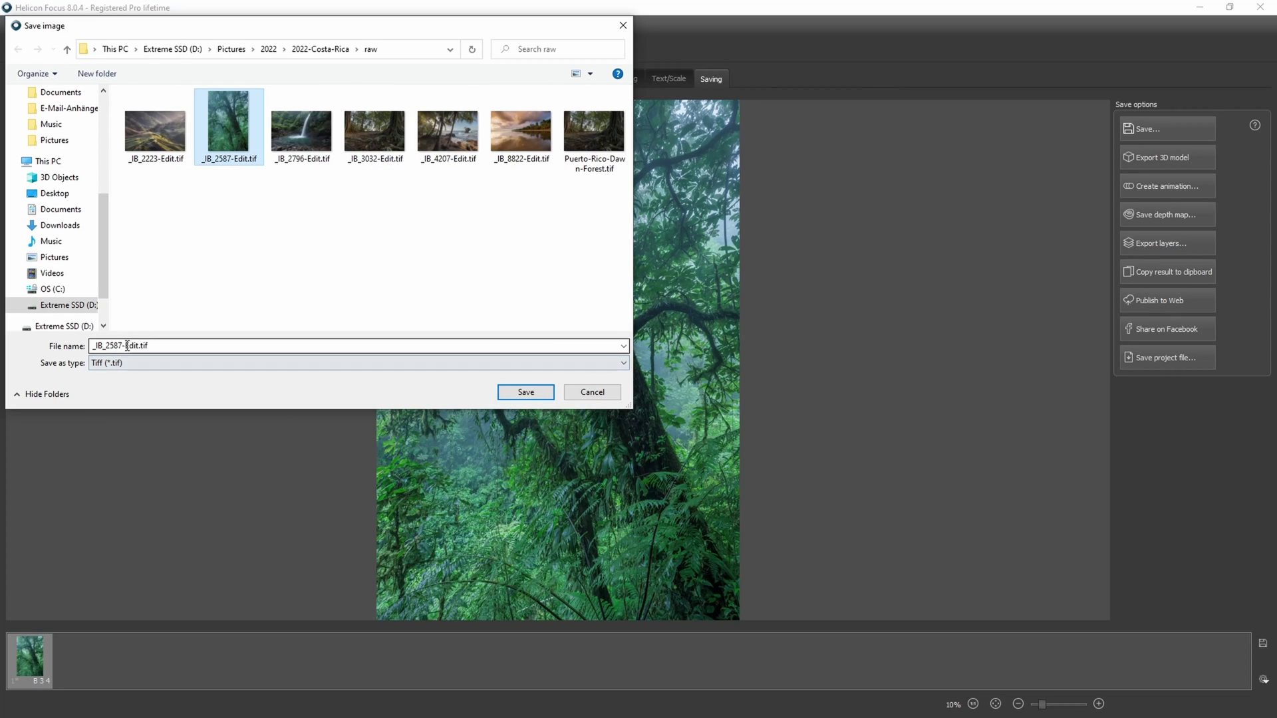
{"action": "left_click", "coordinate": [129, 345]}
{"action": "double_click", "coordinate": [130, 346]}
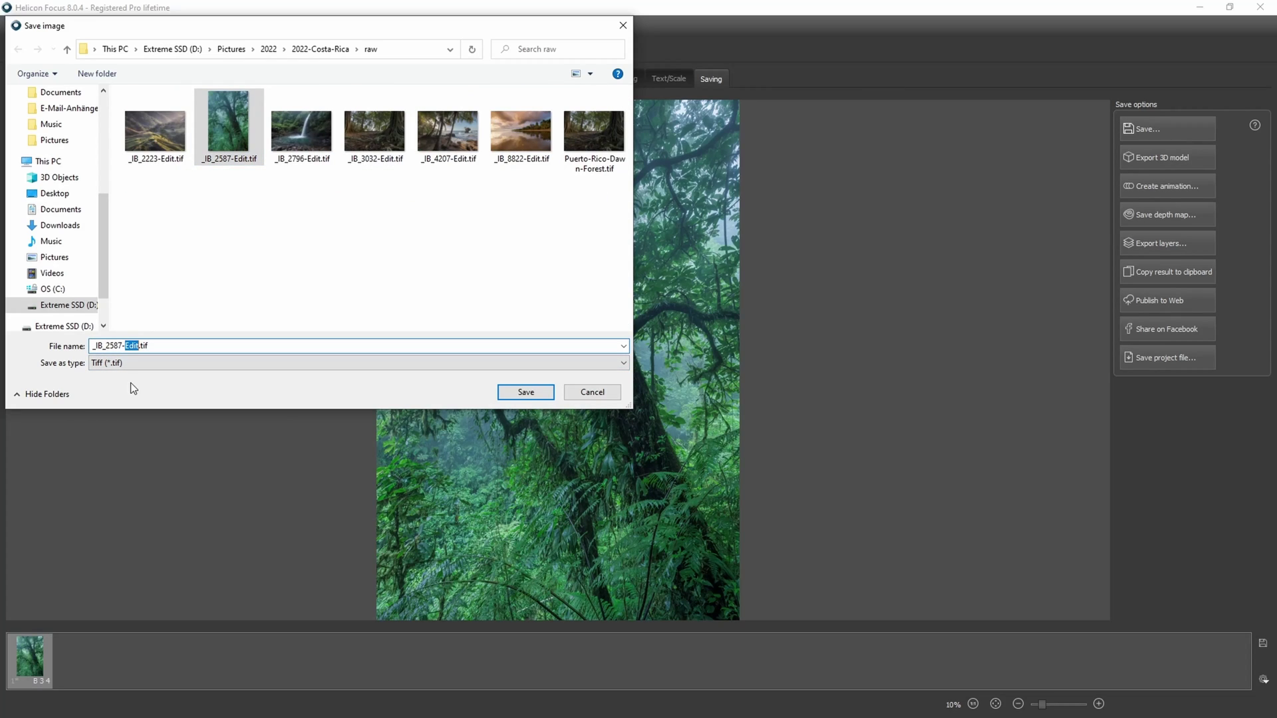
{"action": "type", "text": "Stacked"}
{"action": "left_click", "coordinate": [519, 394]}
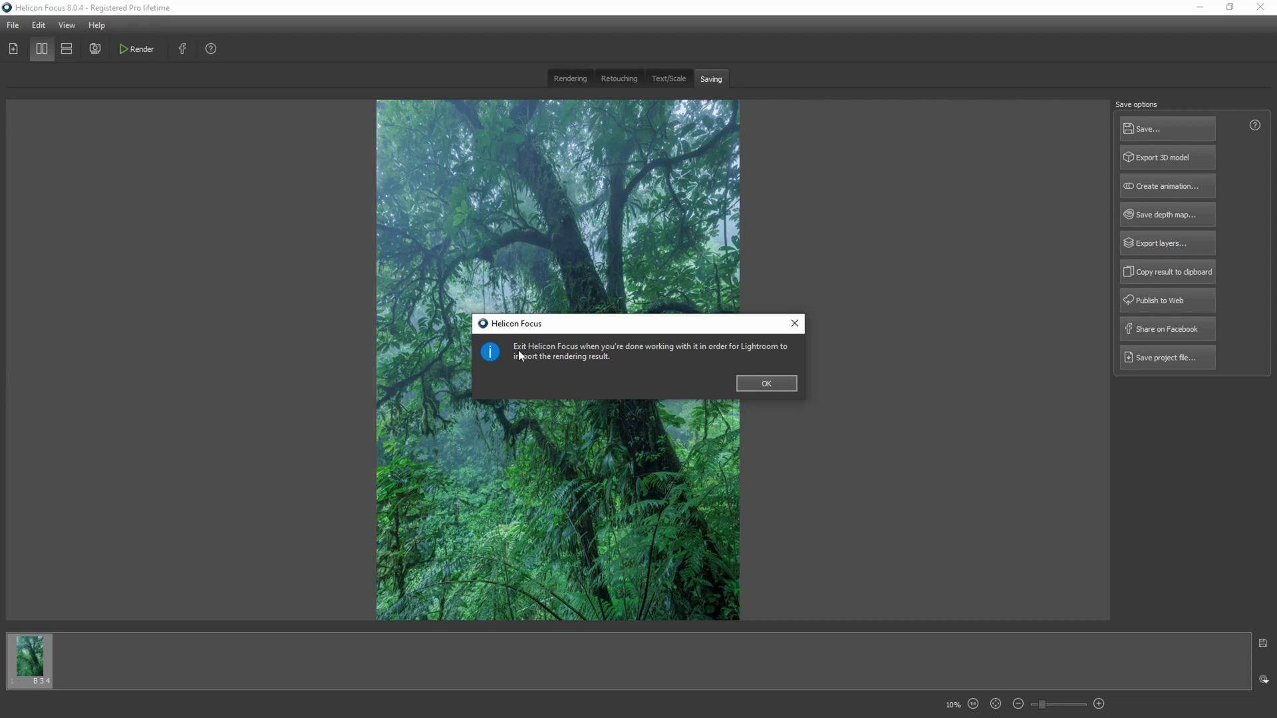
Exit Helicon Focus to return to Lightroom Classic and hide the filmstrip below the stacked image
{"action": "left_click", "coordinate": [782, 385]}
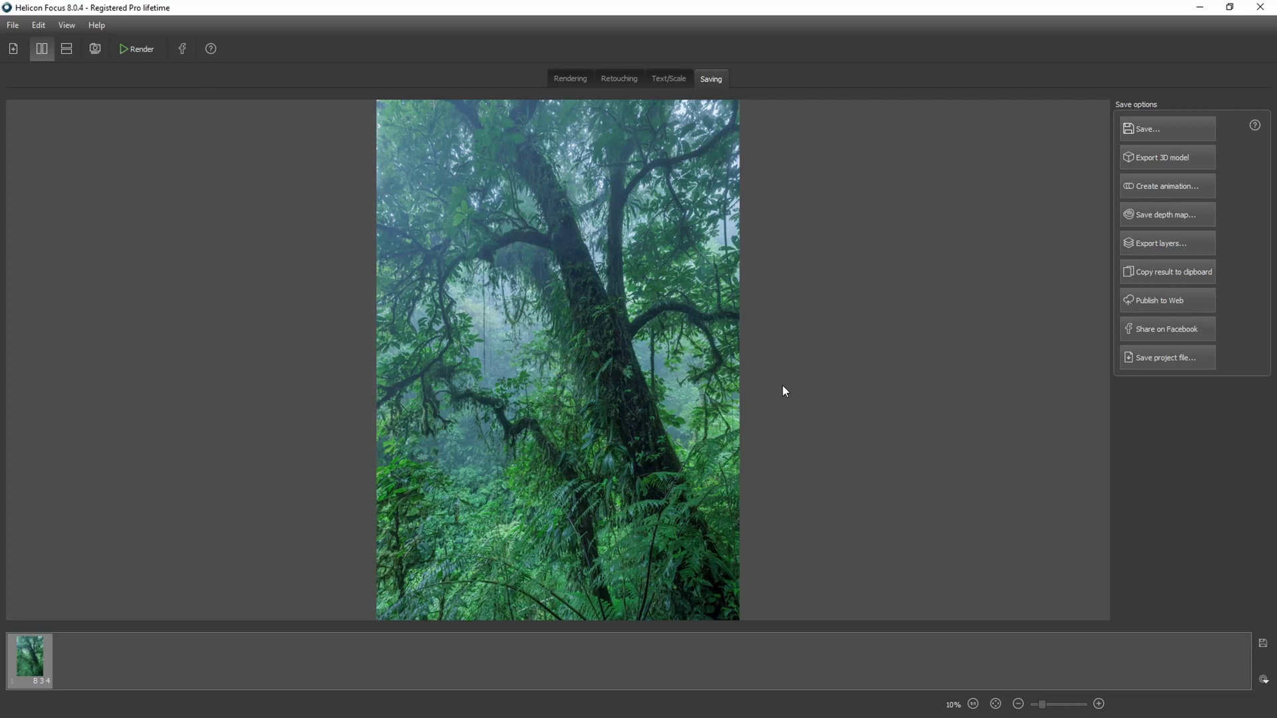
{"action": "left_click", "coordinate": [1261, 9]}
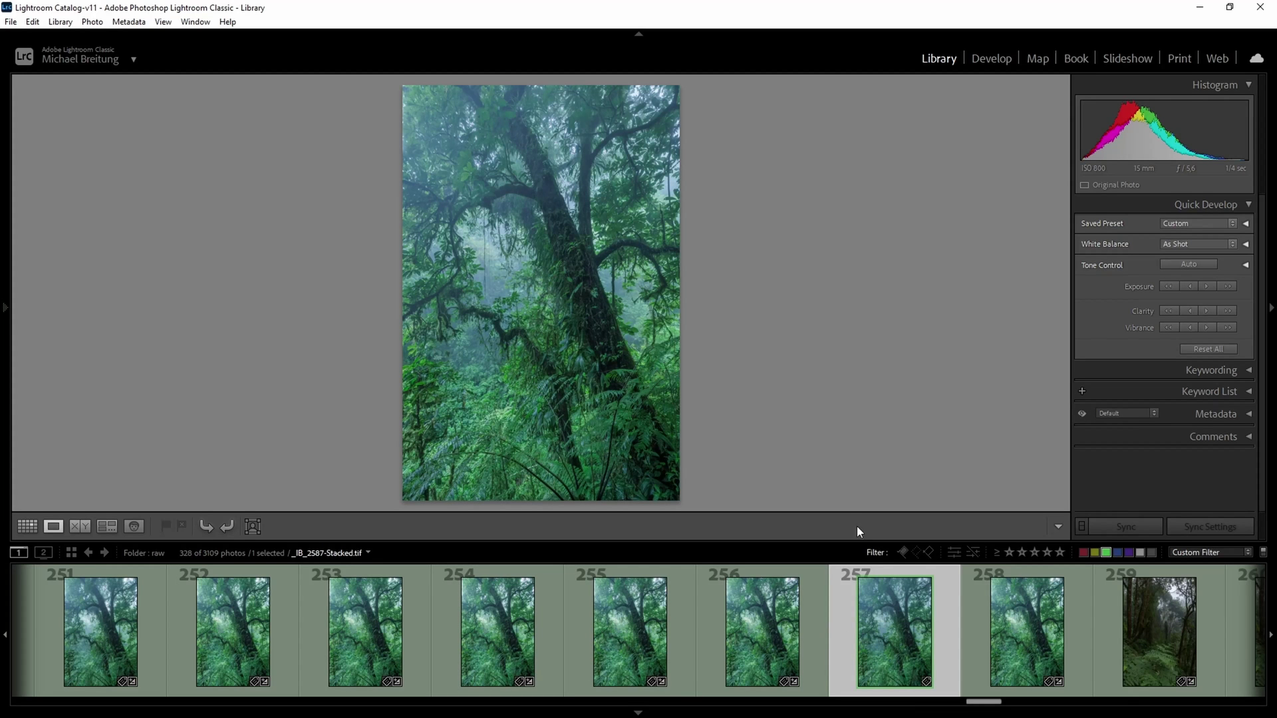
{"action": "left_click", "coordinate": [639, 712]}
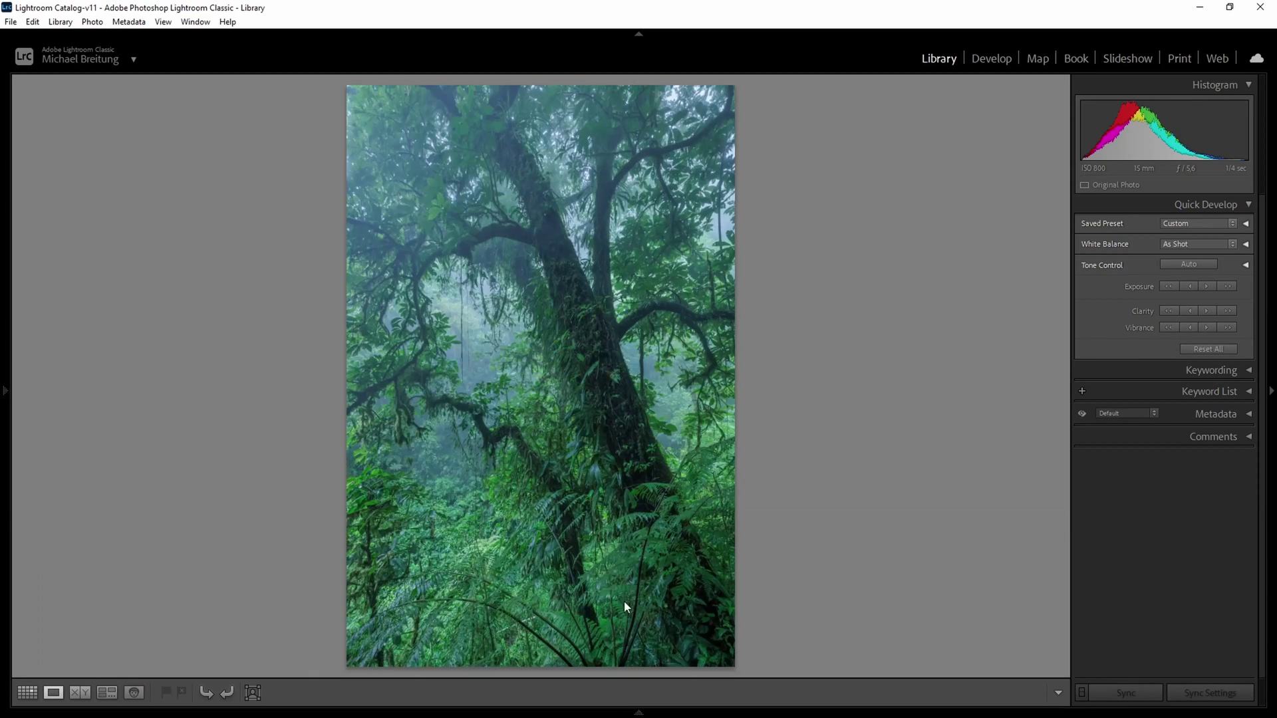
Examine the sharpness of the foreground ferns, arching stems and undergrowth across the lower part of the stacked image
{"action": "left_click", "coordinate": [622, 604]}
{"action": "left_click_drag", "start_coordinate": [393, 536], "coordinate": [743, 324]}
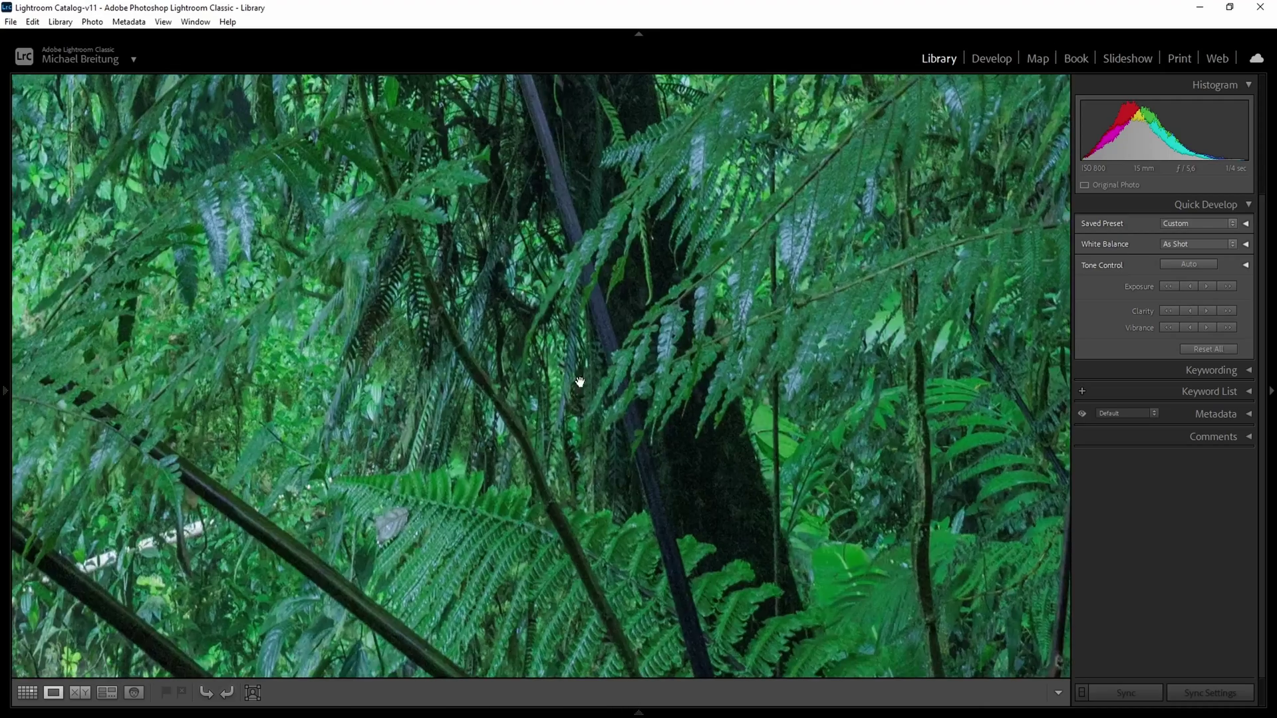
{"action": "left_click_drag", "start_coordinate": [327, 495], "coordinate": [659, 336]}
{"action": "left_click_drag", "start_coordinate": [276, 474], "coordinate": [842, 299]}
{"action": "left_click_drag", "start_coordinate": [365, 438], "coordinate": [824, 402]}
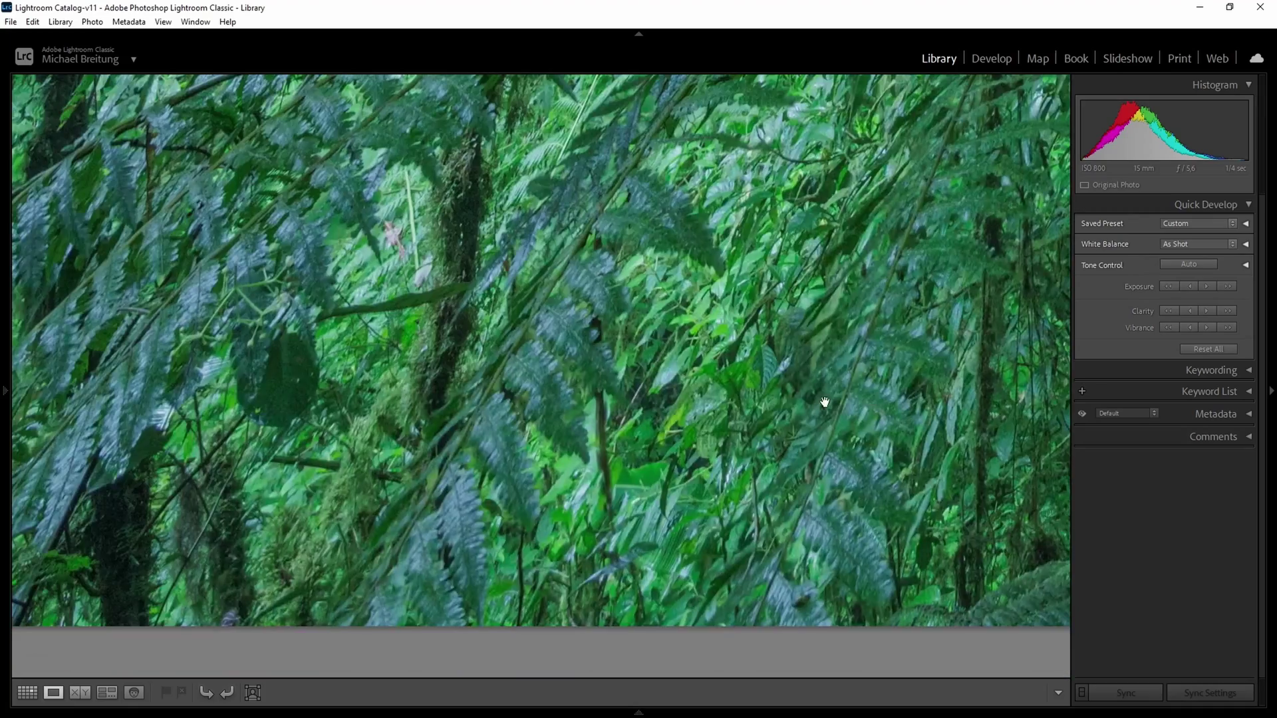
{"action": "left_click_drag", "start_coordinate": [351, 430], "coordinate": [573, 429]}
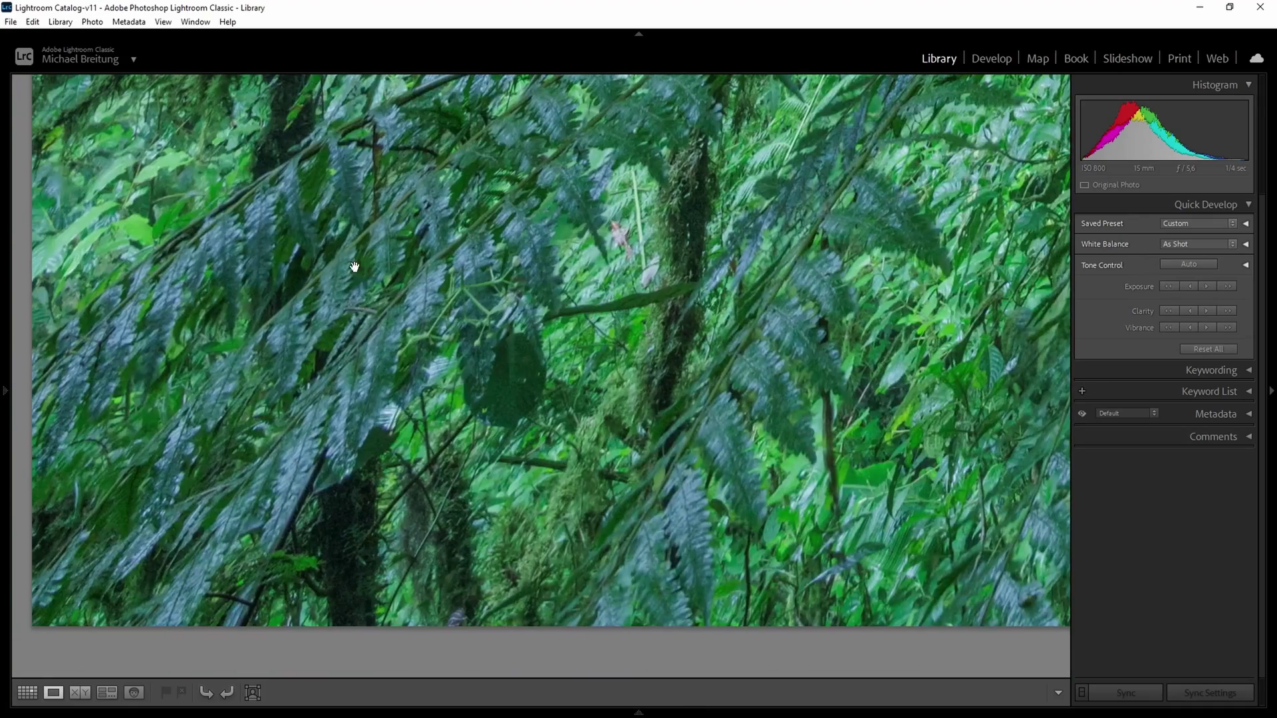
{"action": "left_click_drag", "start_coordinate": [522, 272], "coordinate": [440, 532]}
{"action": "left_click_drag", "start_coordinate": [576, 282], "coordinate": [566, 588]}
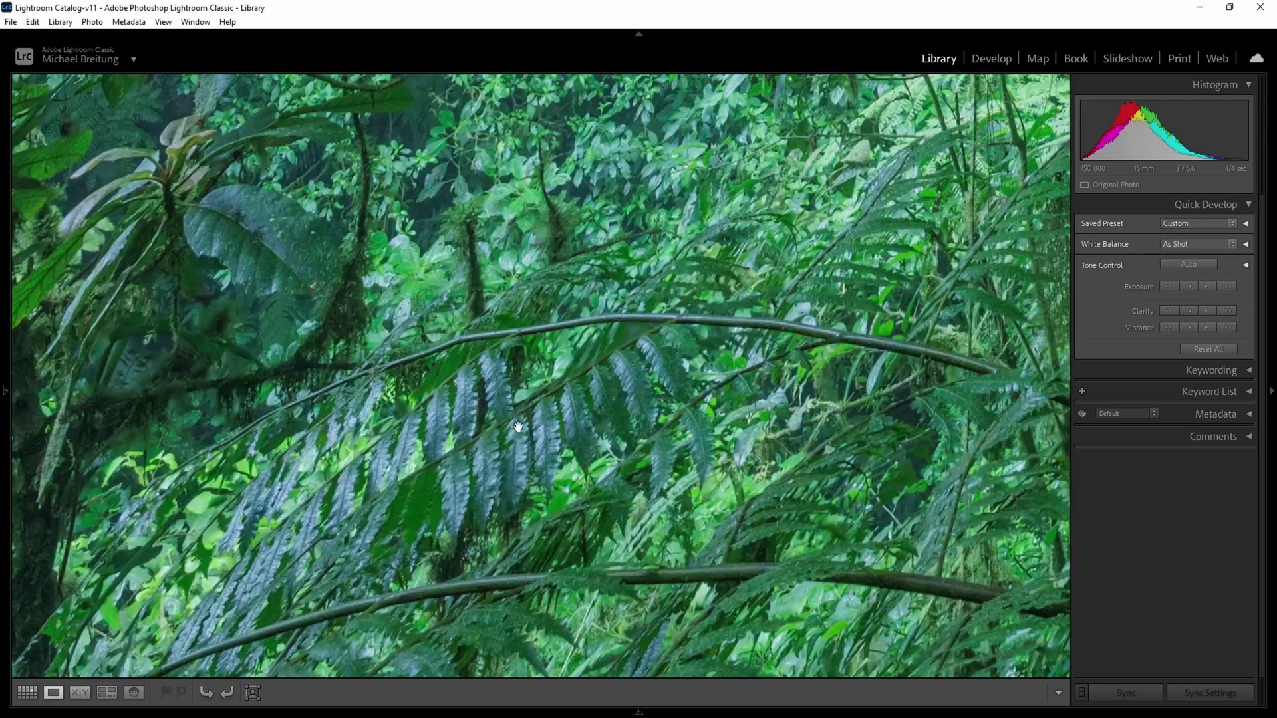
{"action": "left_click_drag", "start_coordinate": [605, 266], "coordinate": [622, 353]}
Examine the detail and mist transitions along the main trunk, the mossy branches and the upper leaf canopy
{"action": "left_click_drag", "start_coordinate": [706, 273], "coordinate": [251, 465]}
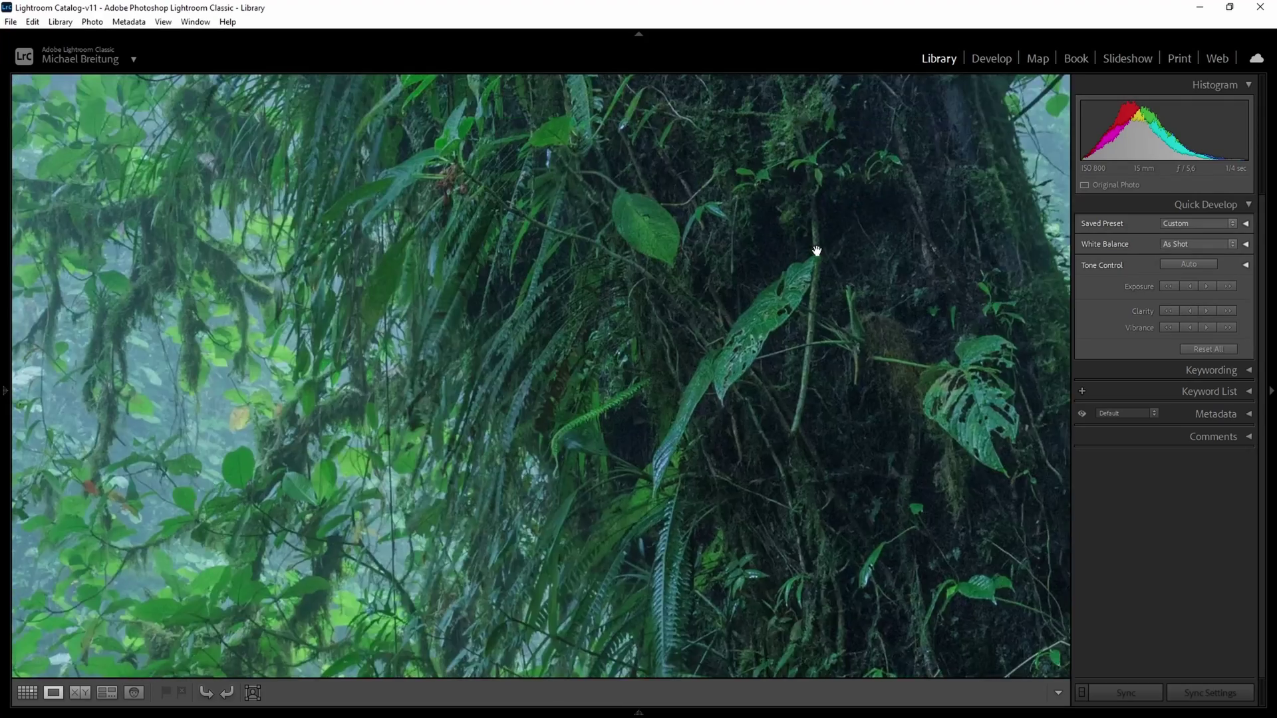
{"action": "left_click_drag", "start_coordinate": [815, 251], "coordinate": [399, 443]}
{"action": "left_click_drag", "start_coordinate": [862, 322], "coordinate": [585, 484]}
{"action": "left_click_drag", "start_coordinate": [802, 281], "coordinate": [532, 509]}
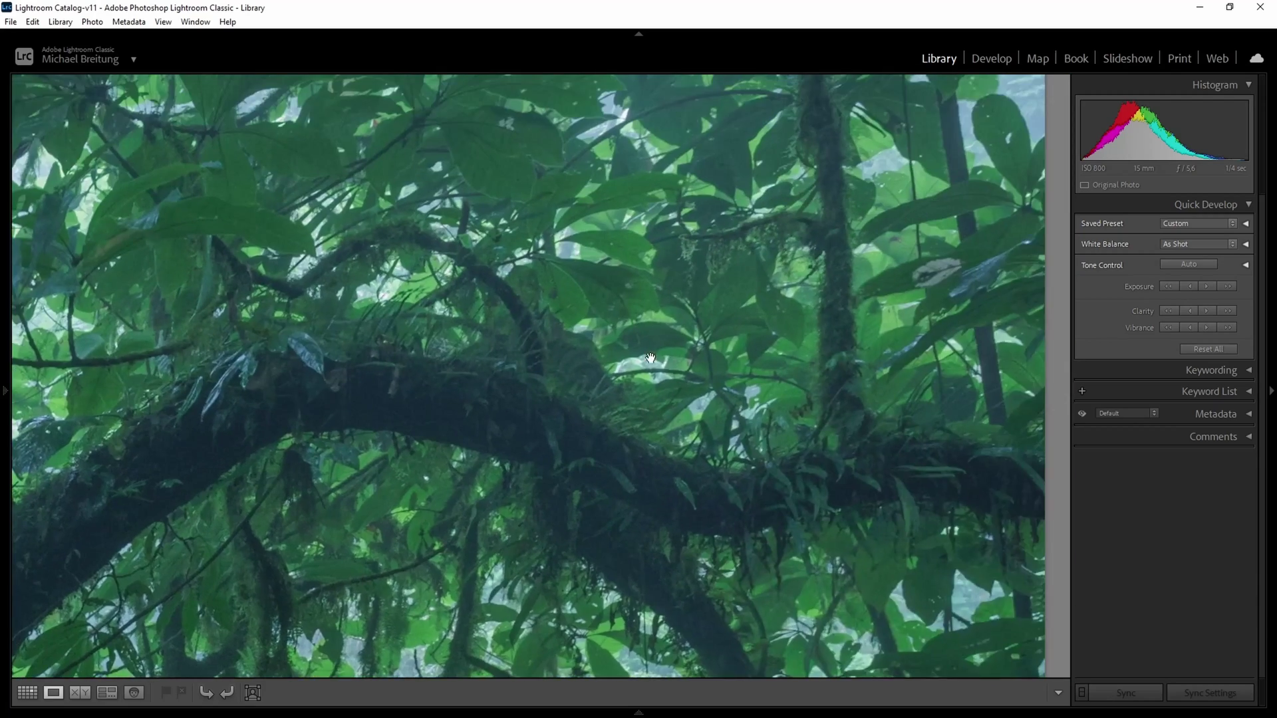
{"action": "left_click_drag", "start_coordinate": [786, 220], "coordinate": [610, 508]}
{"action": "left_click_drag", "start_coordinate": [540, 293], "coordinate": [584, 514]}
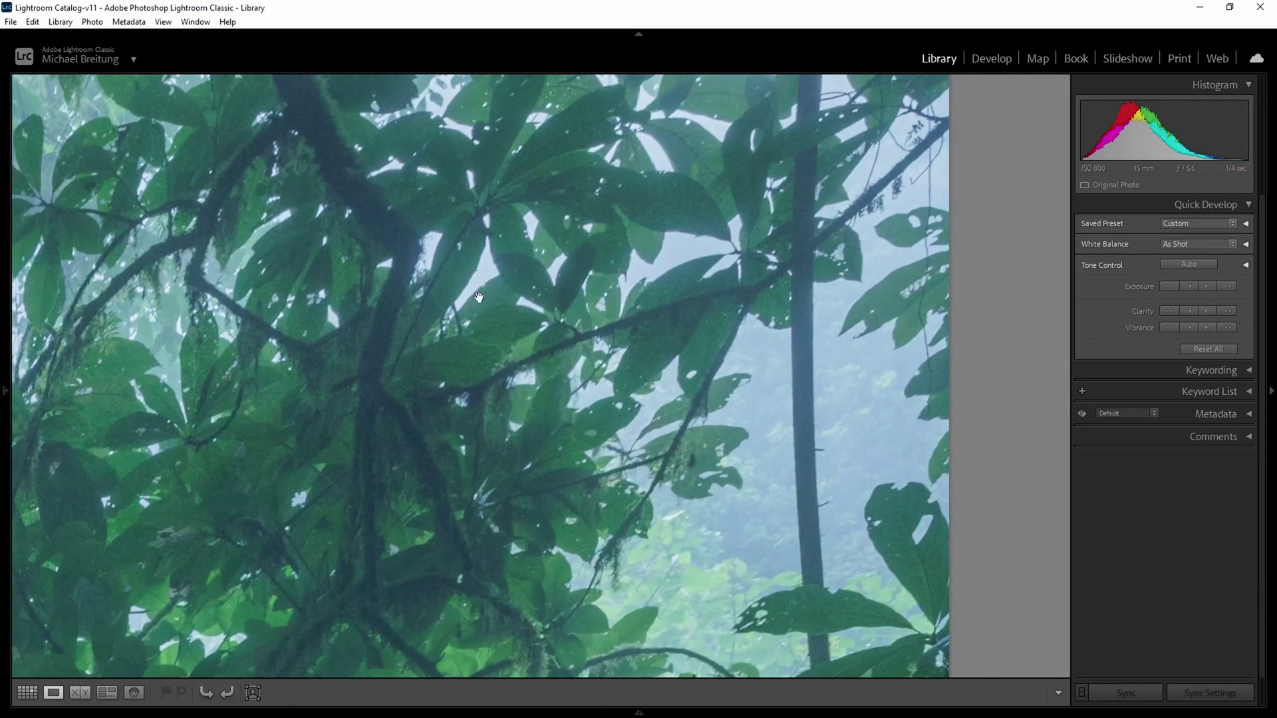
{"action": "left_click_drag", "start_coordinate": [479, 297], "coordinate": [481, 389]}
Return to the full view of the stacked image and open it in the Develop module
{"action": "left_click", "coordinate": [442, 388]}
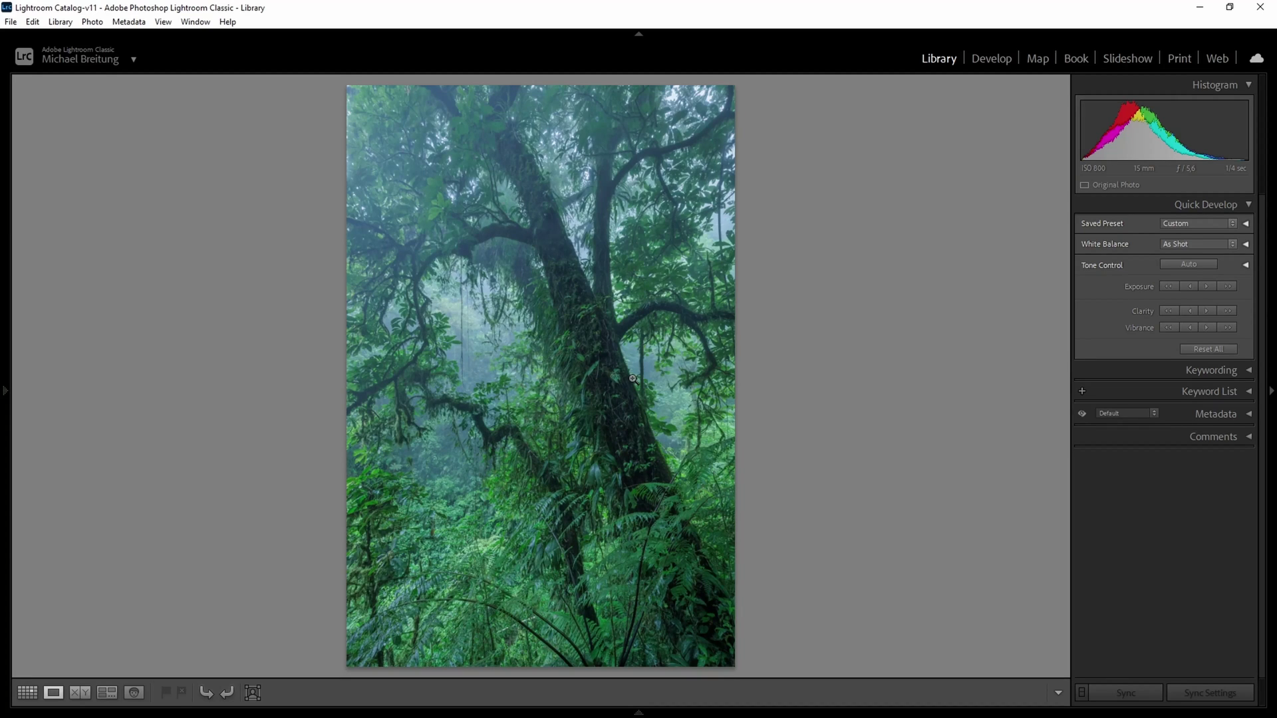
{"action": "left_click", "coordinate": [990, 58]}
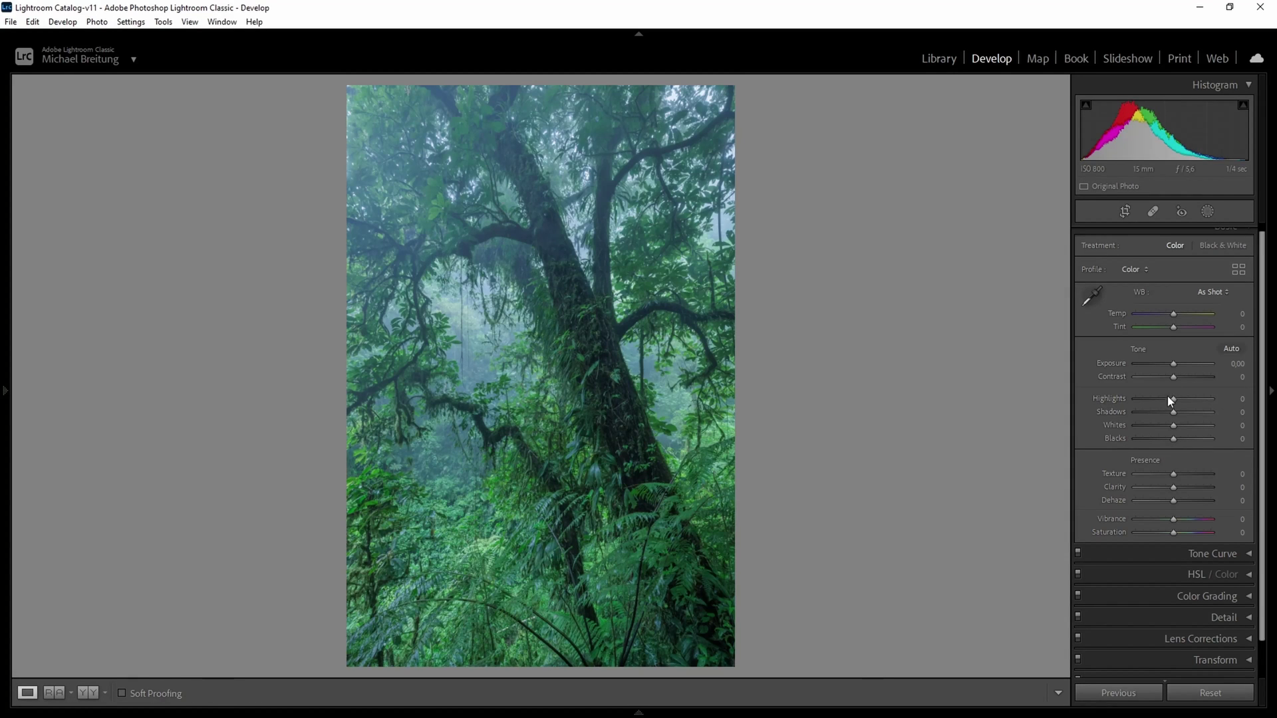